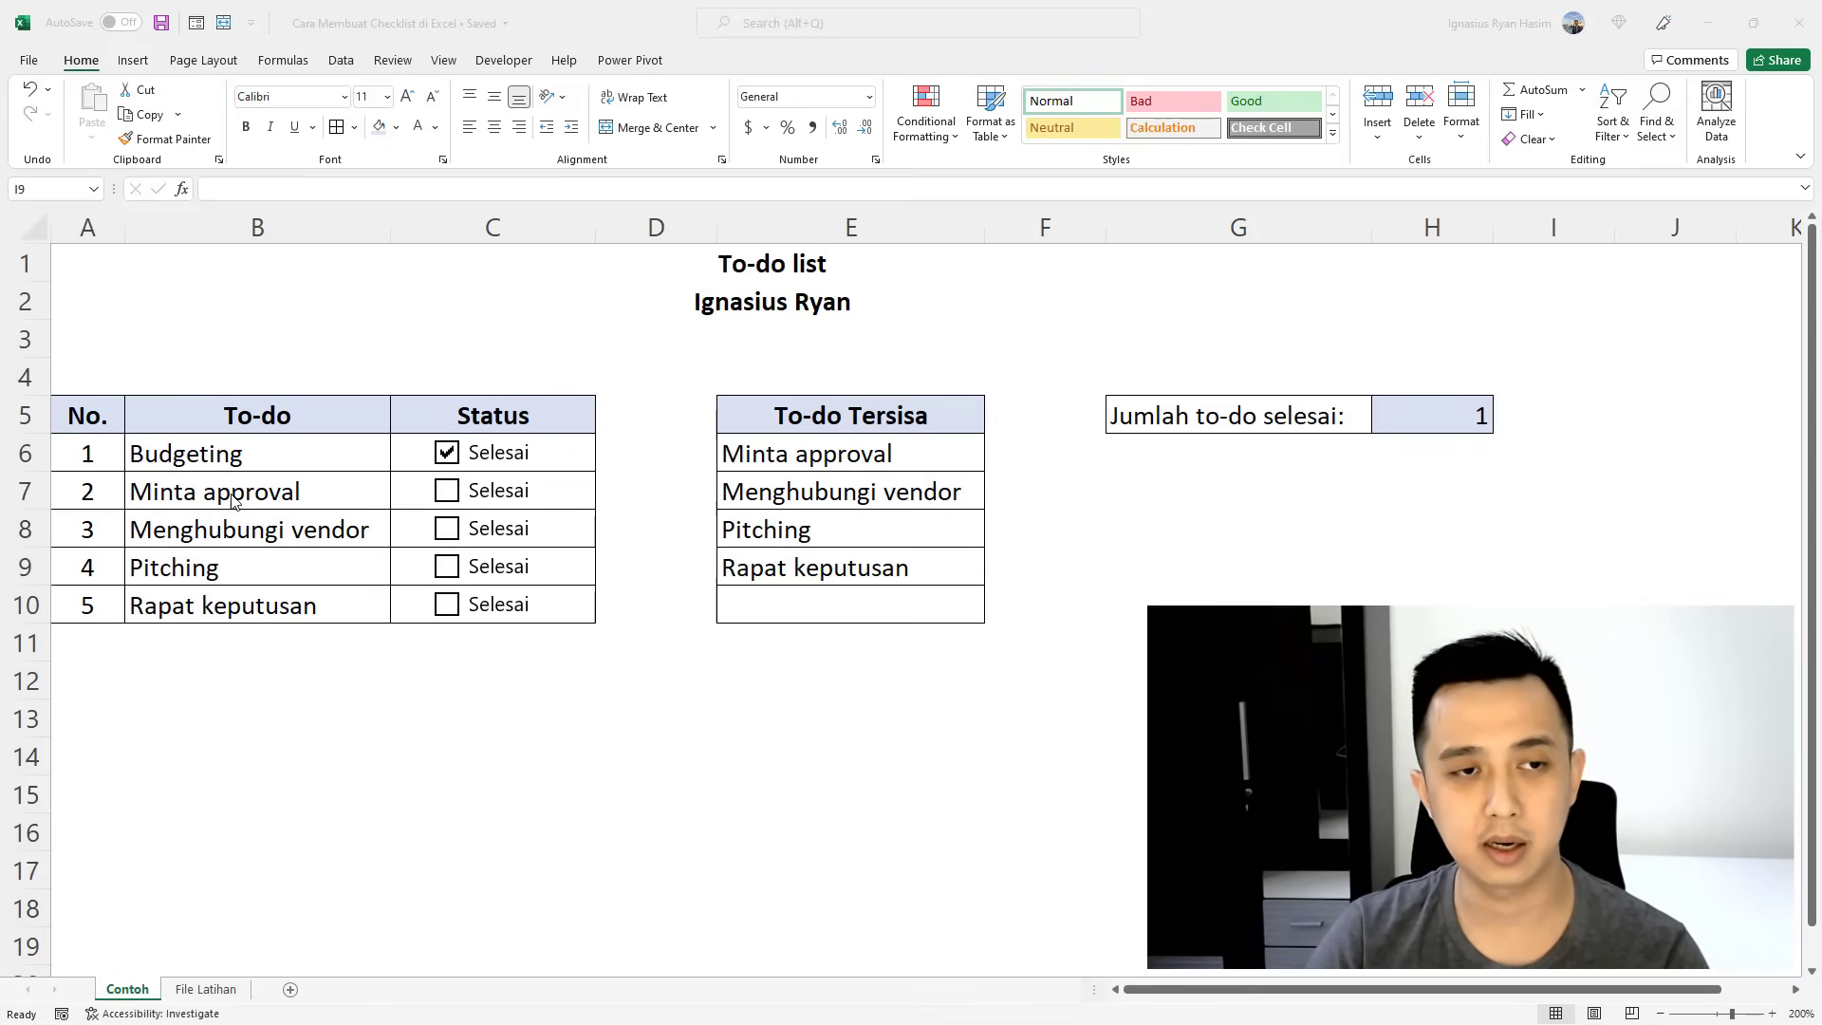
Tick the Minta approval and Menghubungi vendor checkboxes in C7 and C8, bringing the done count to 3.
left_click(447, 490)
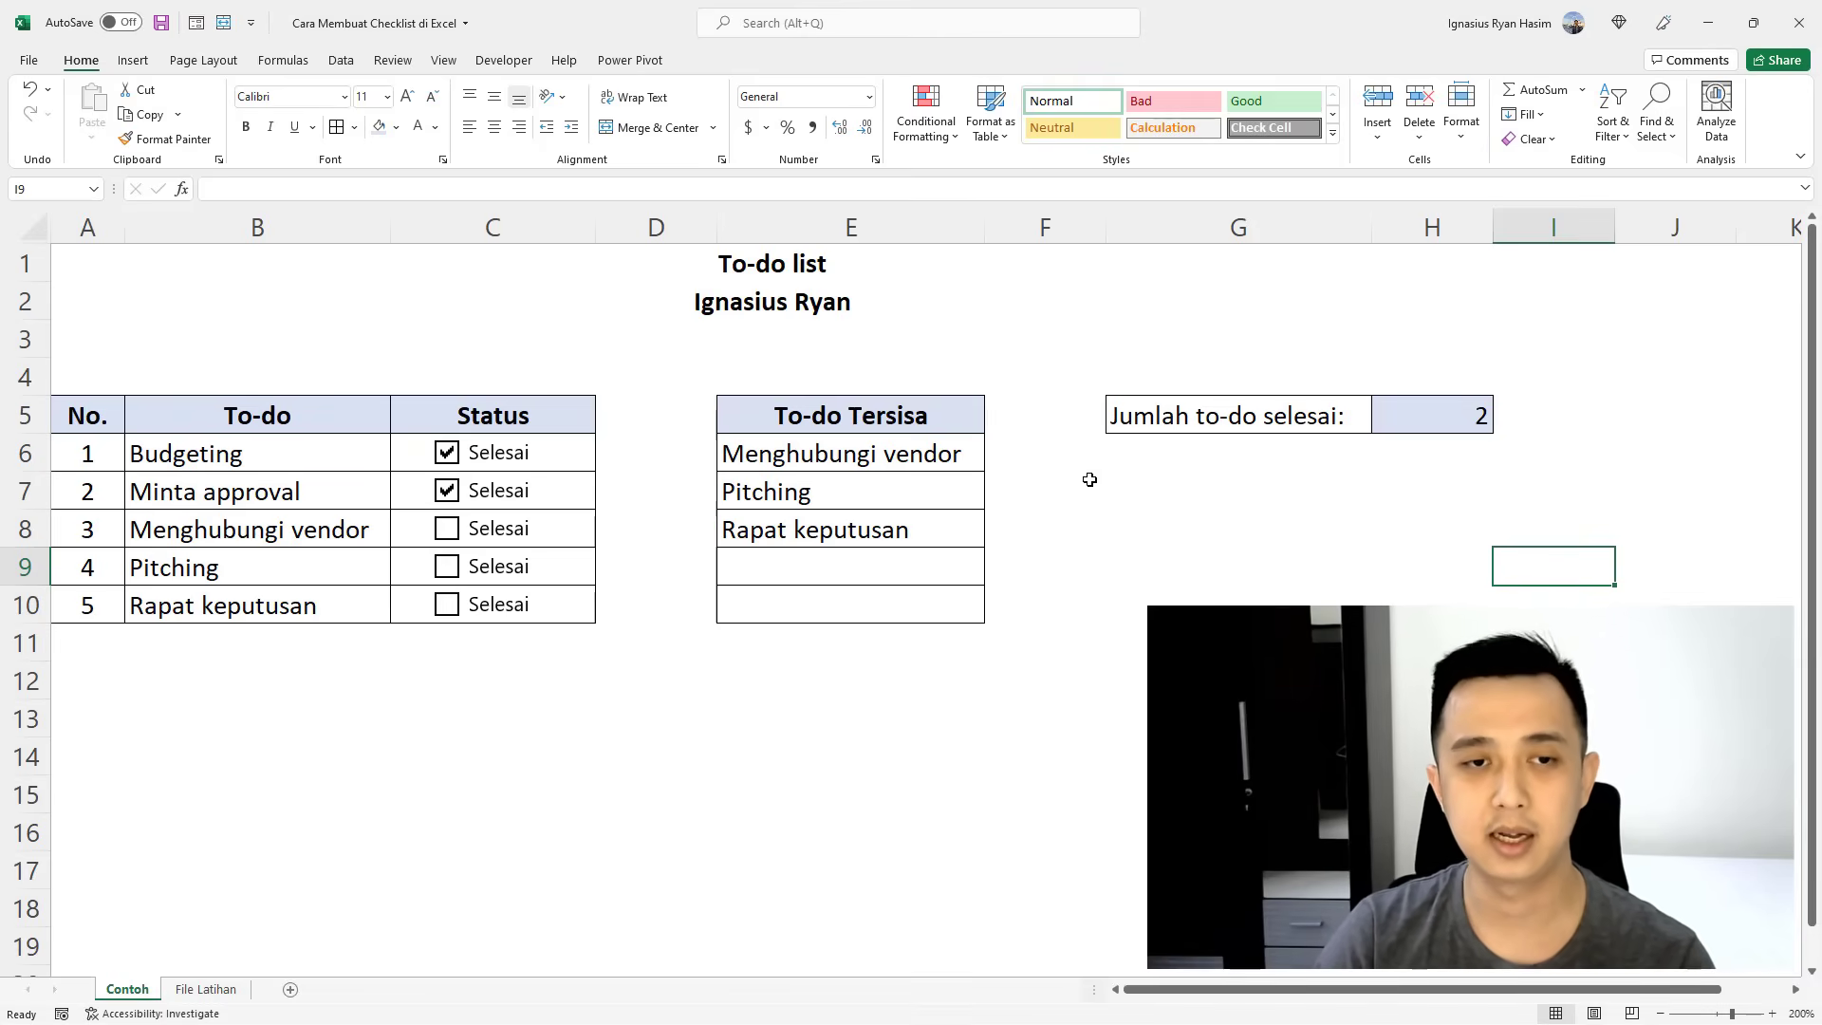
left_click(447, 530)
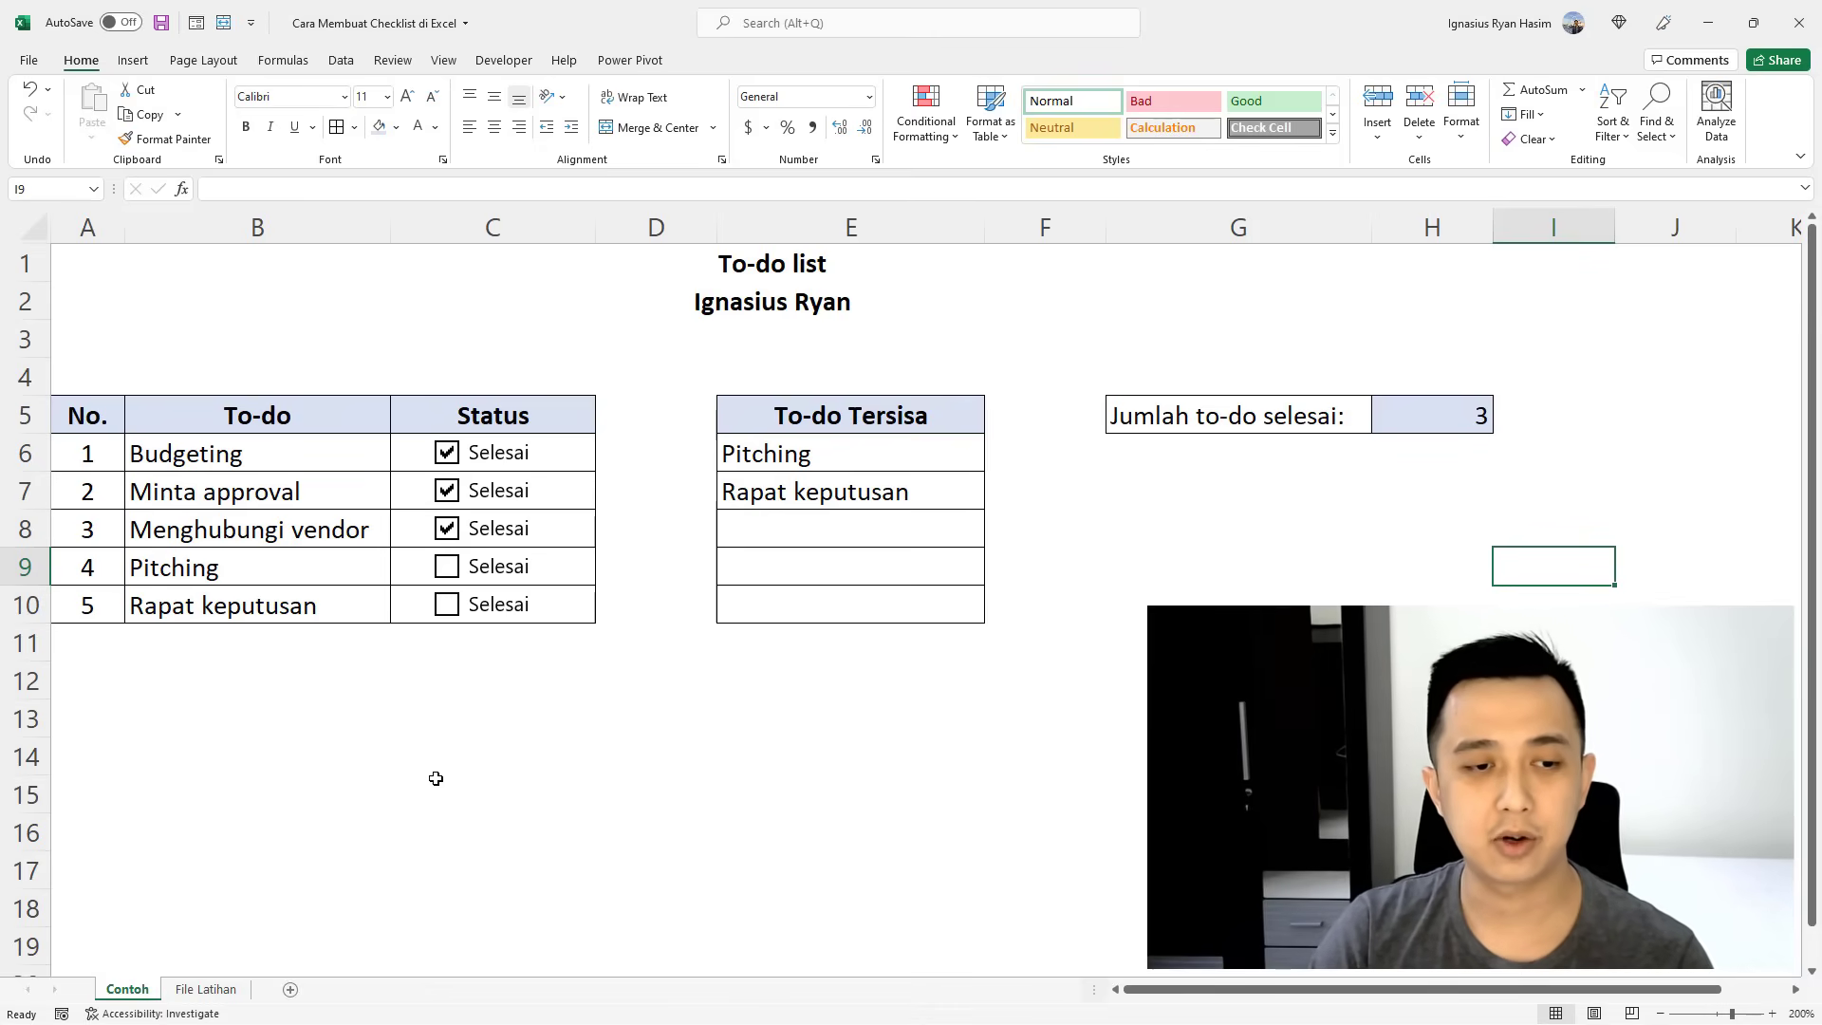
Go to the File Latihan sheet, select the task names in B6:B10, then pick cell C6.
left_click(229, 994)
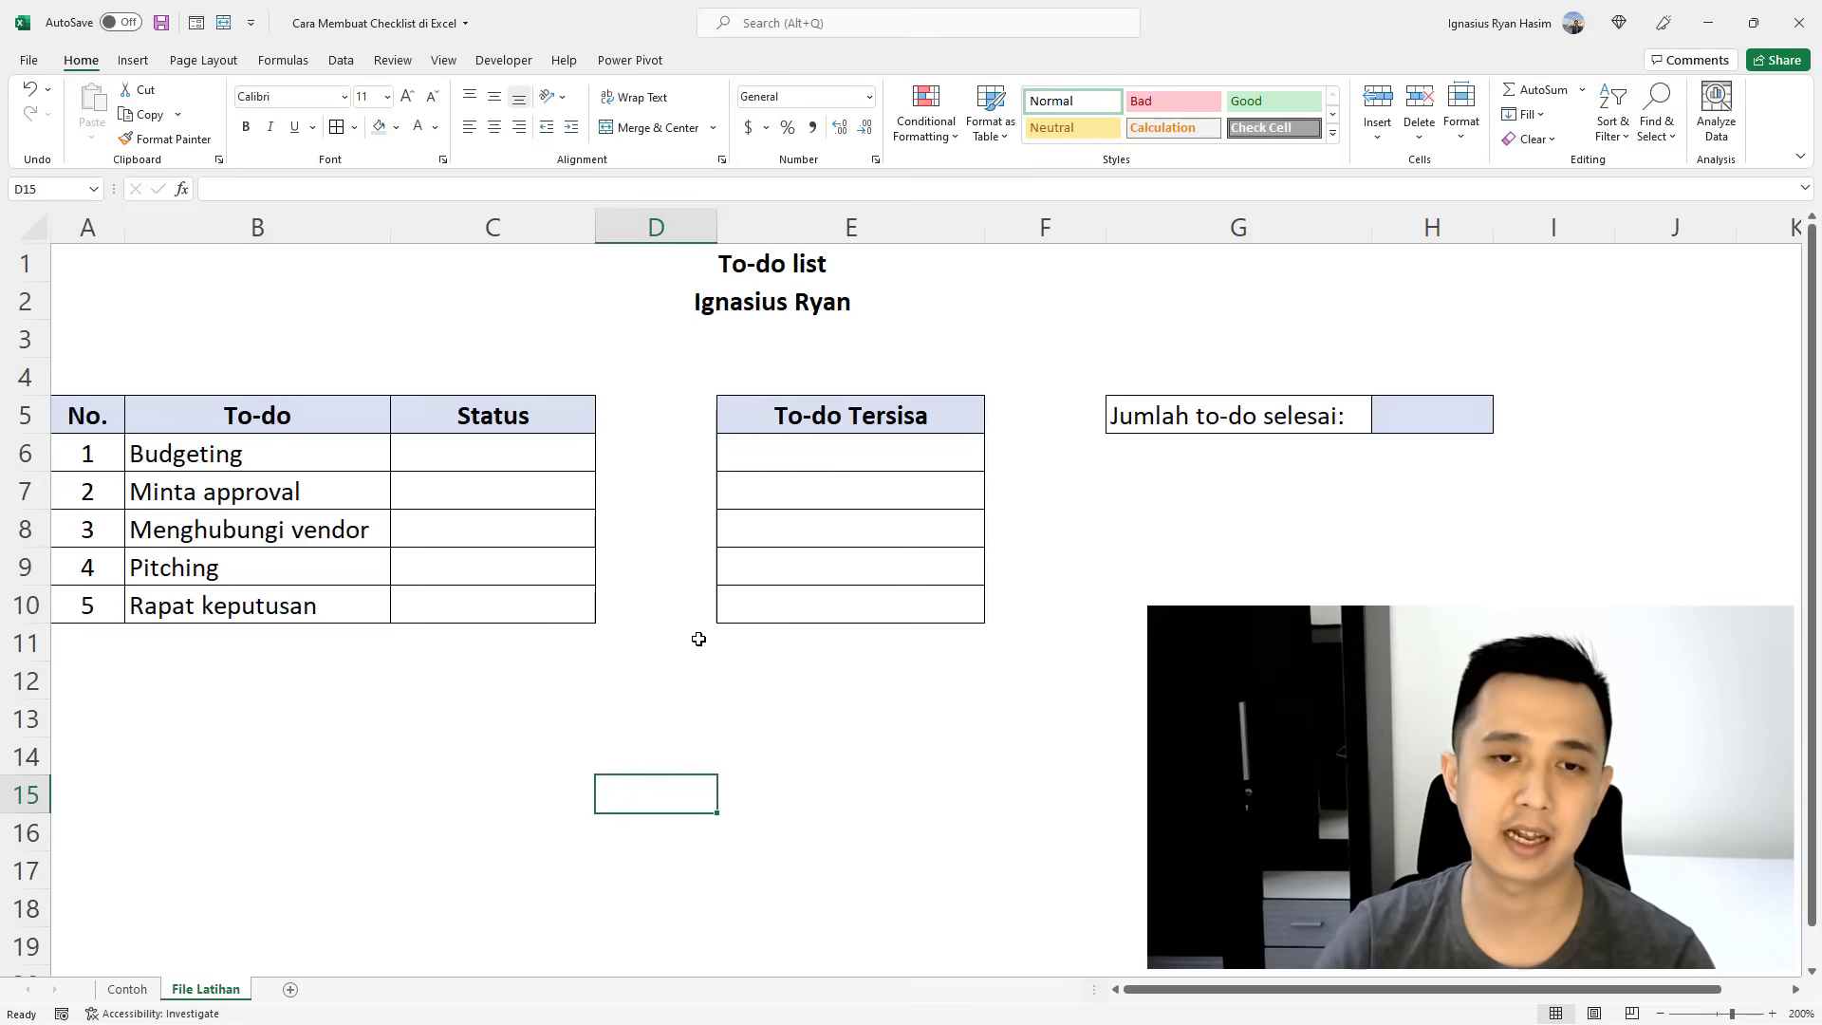
left_click(688, 592)
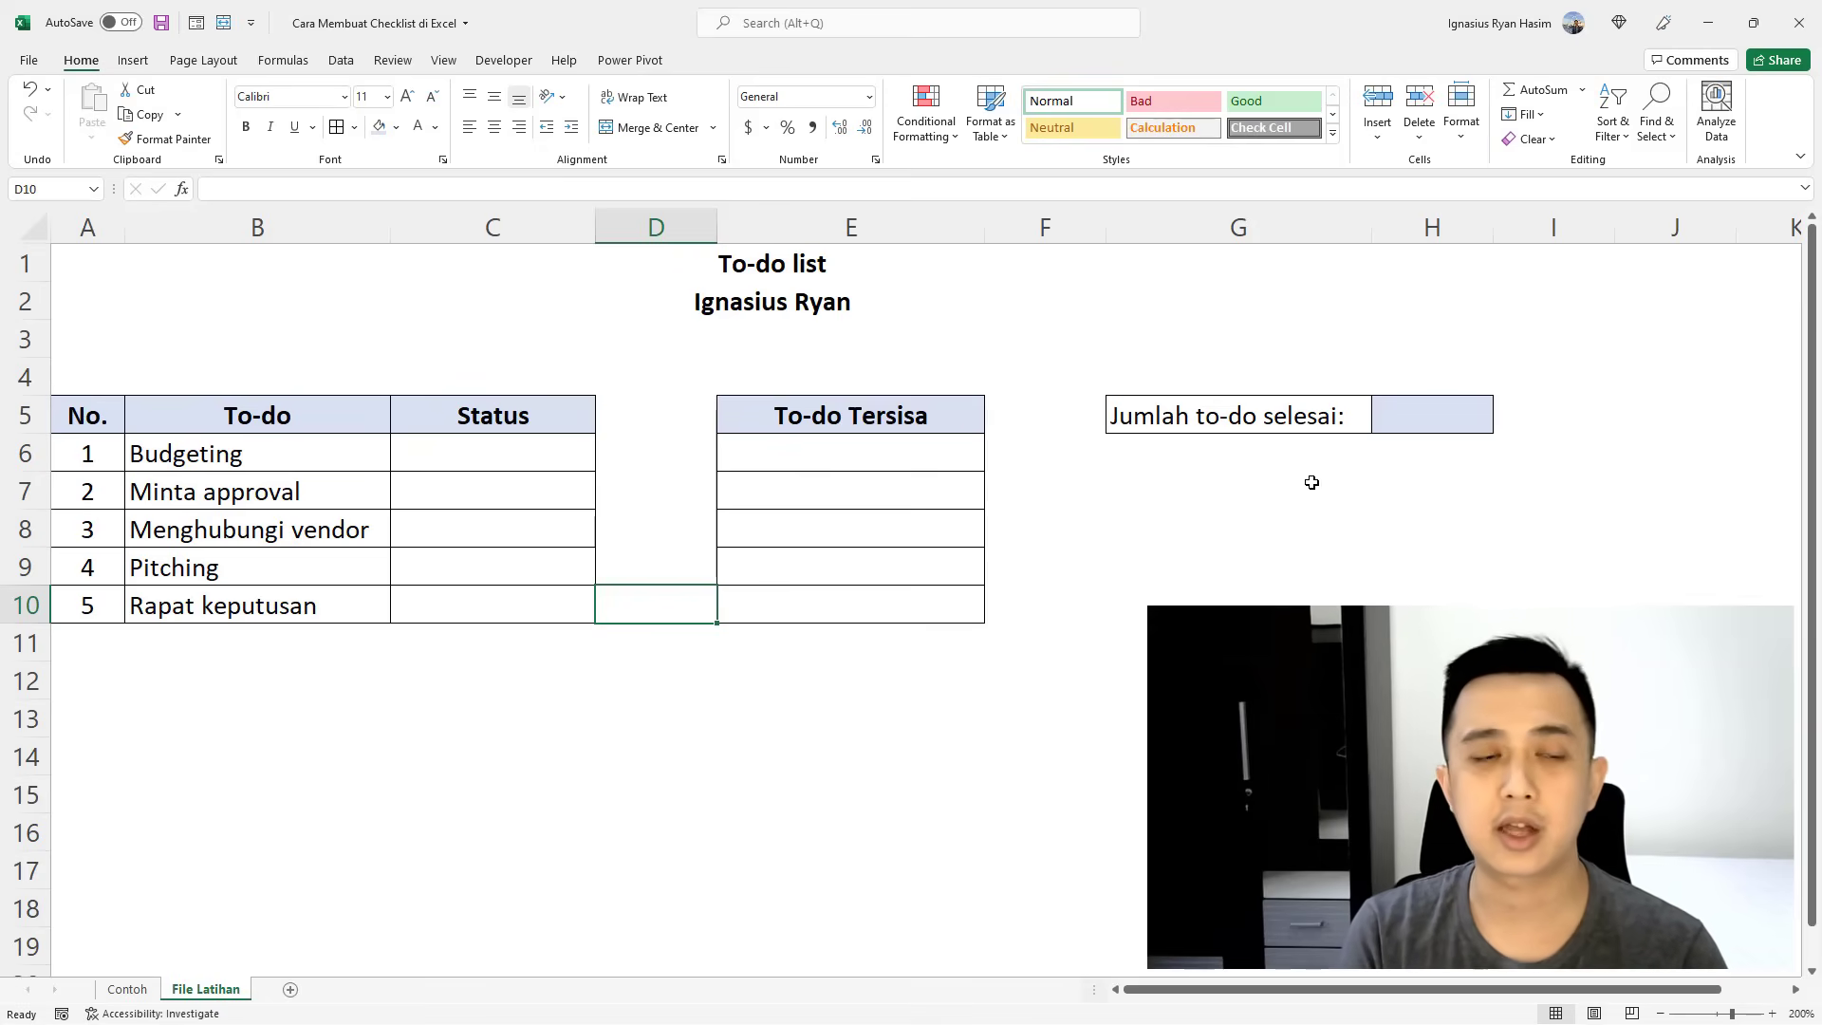
left_click_drag(329, 455, 325, 605)
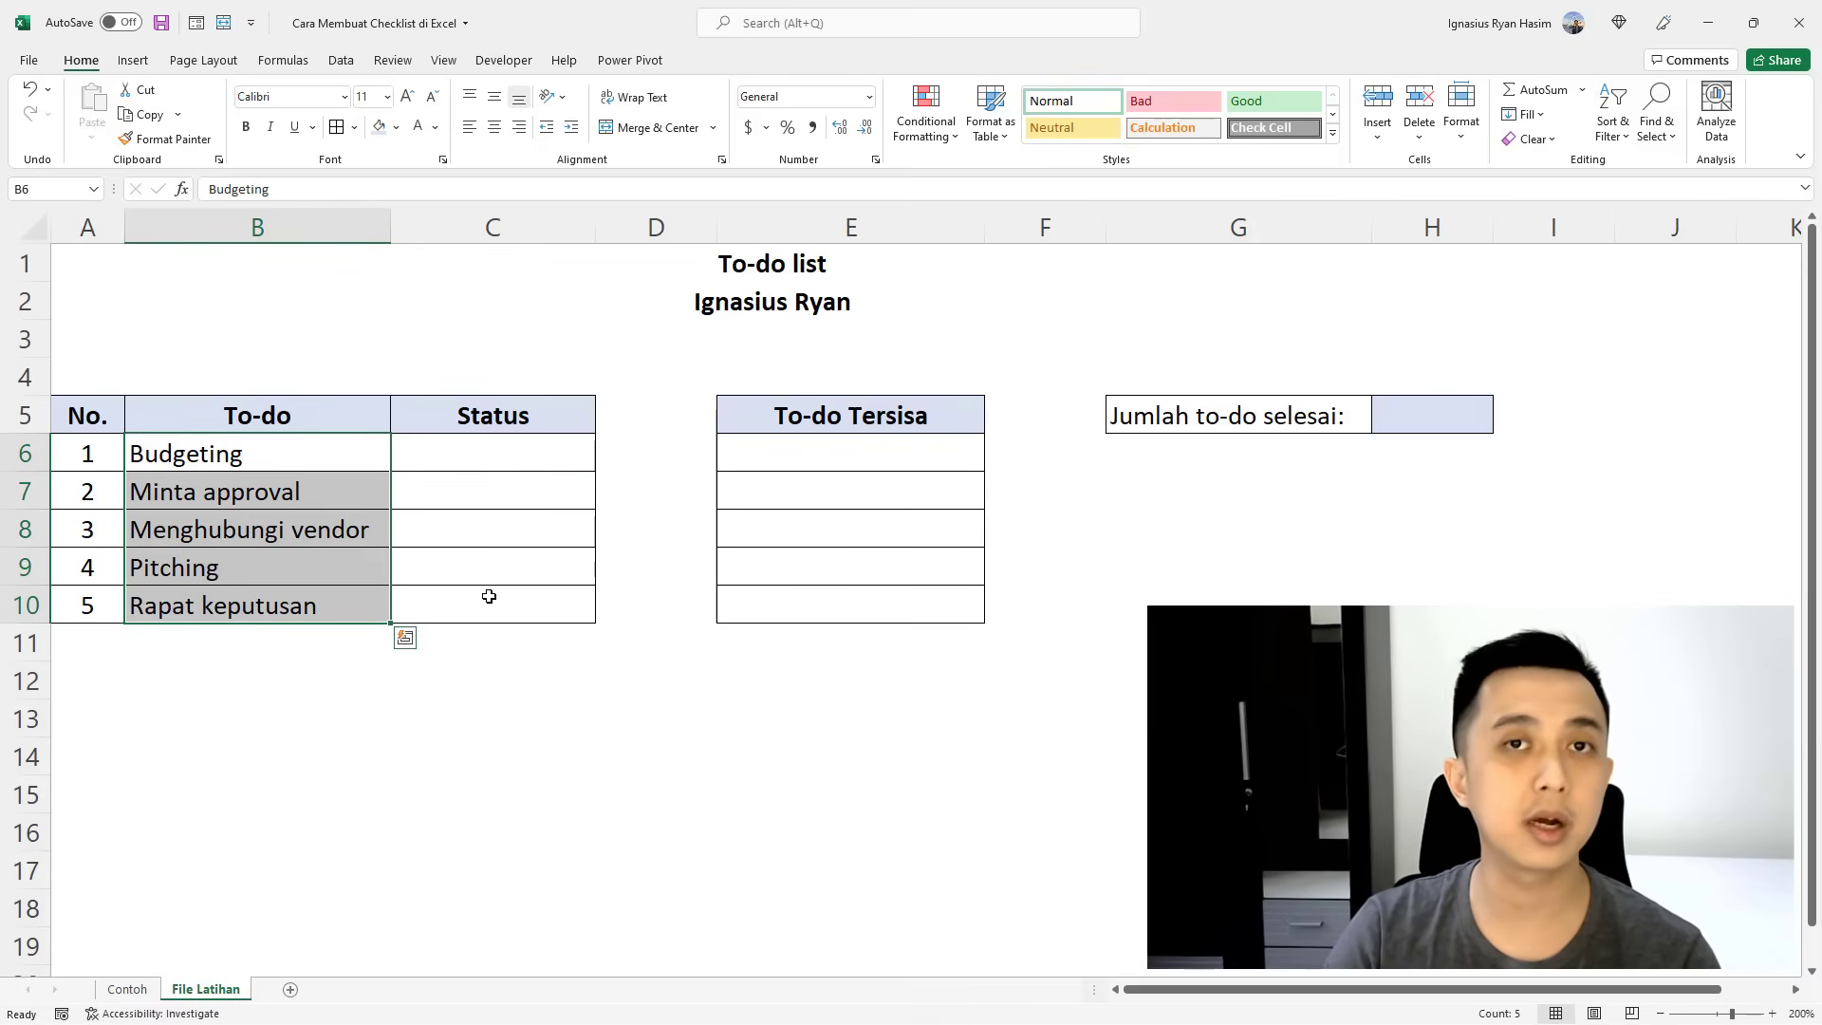
left_click(507, 469)
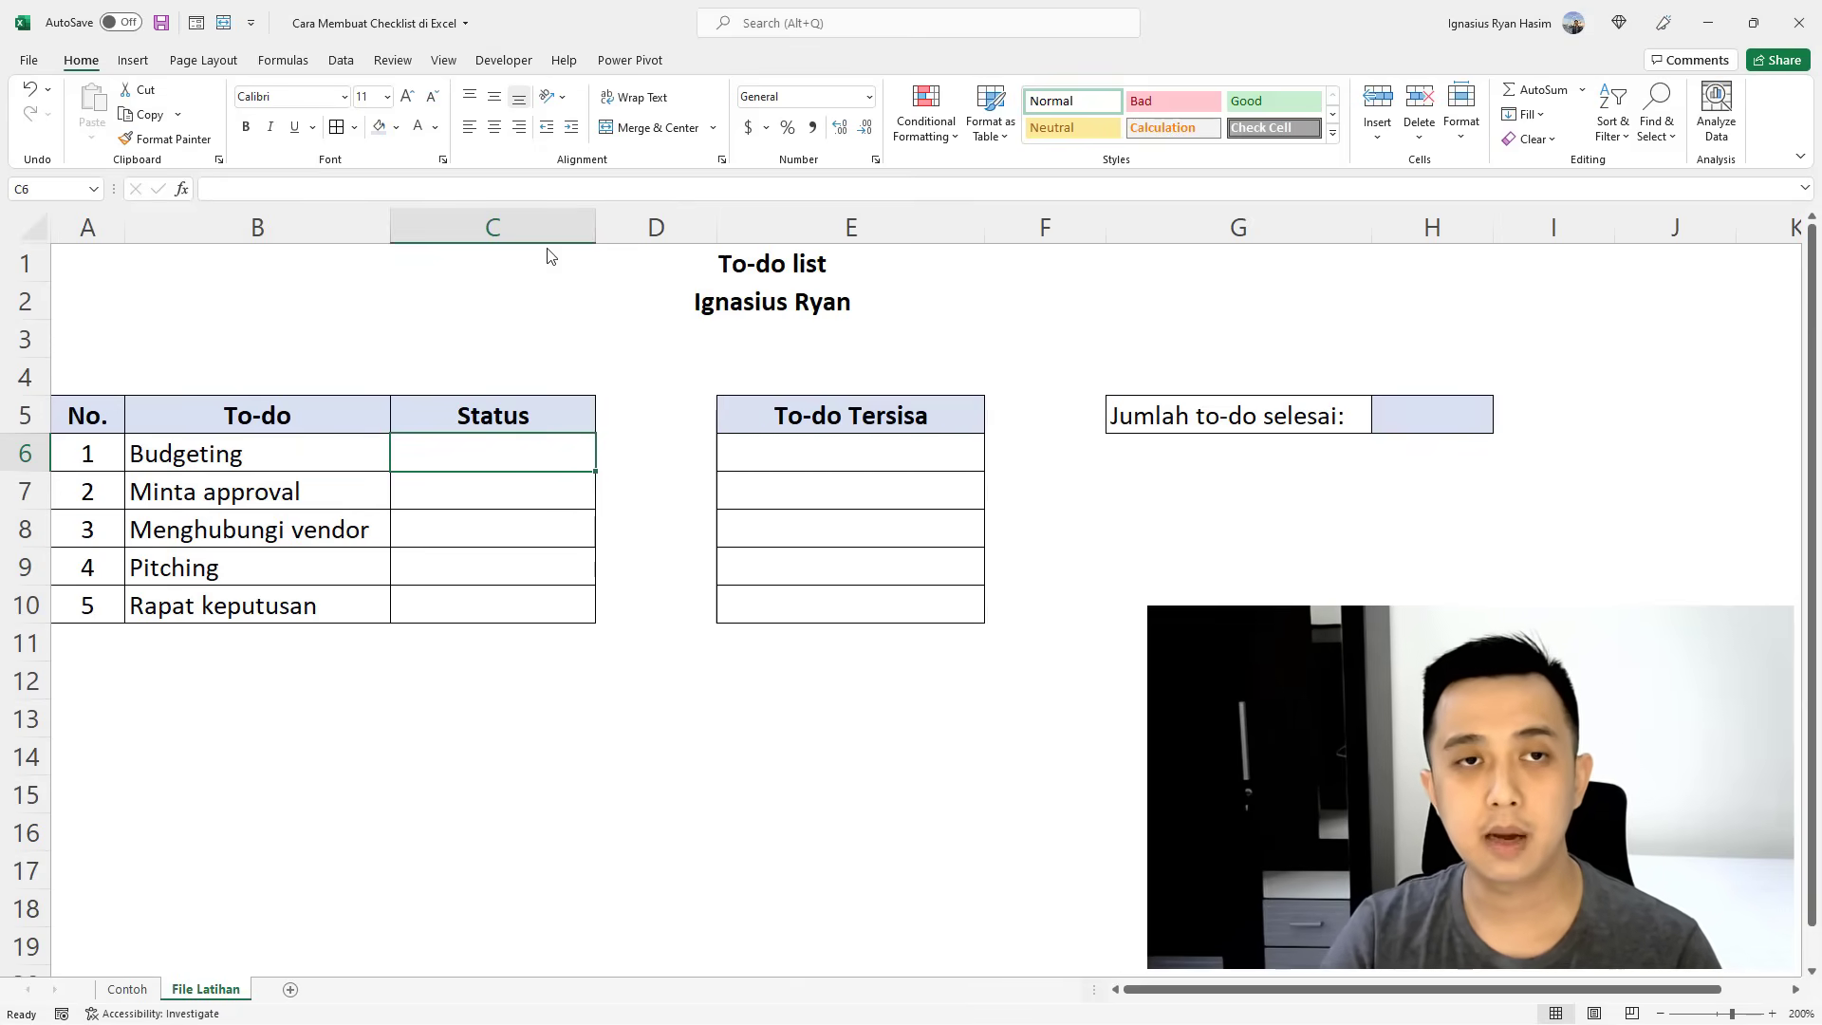
Show the Developer tab, keeping Developer checked under Customize the Ribbon in Excel Options.
left_click(508, 62)
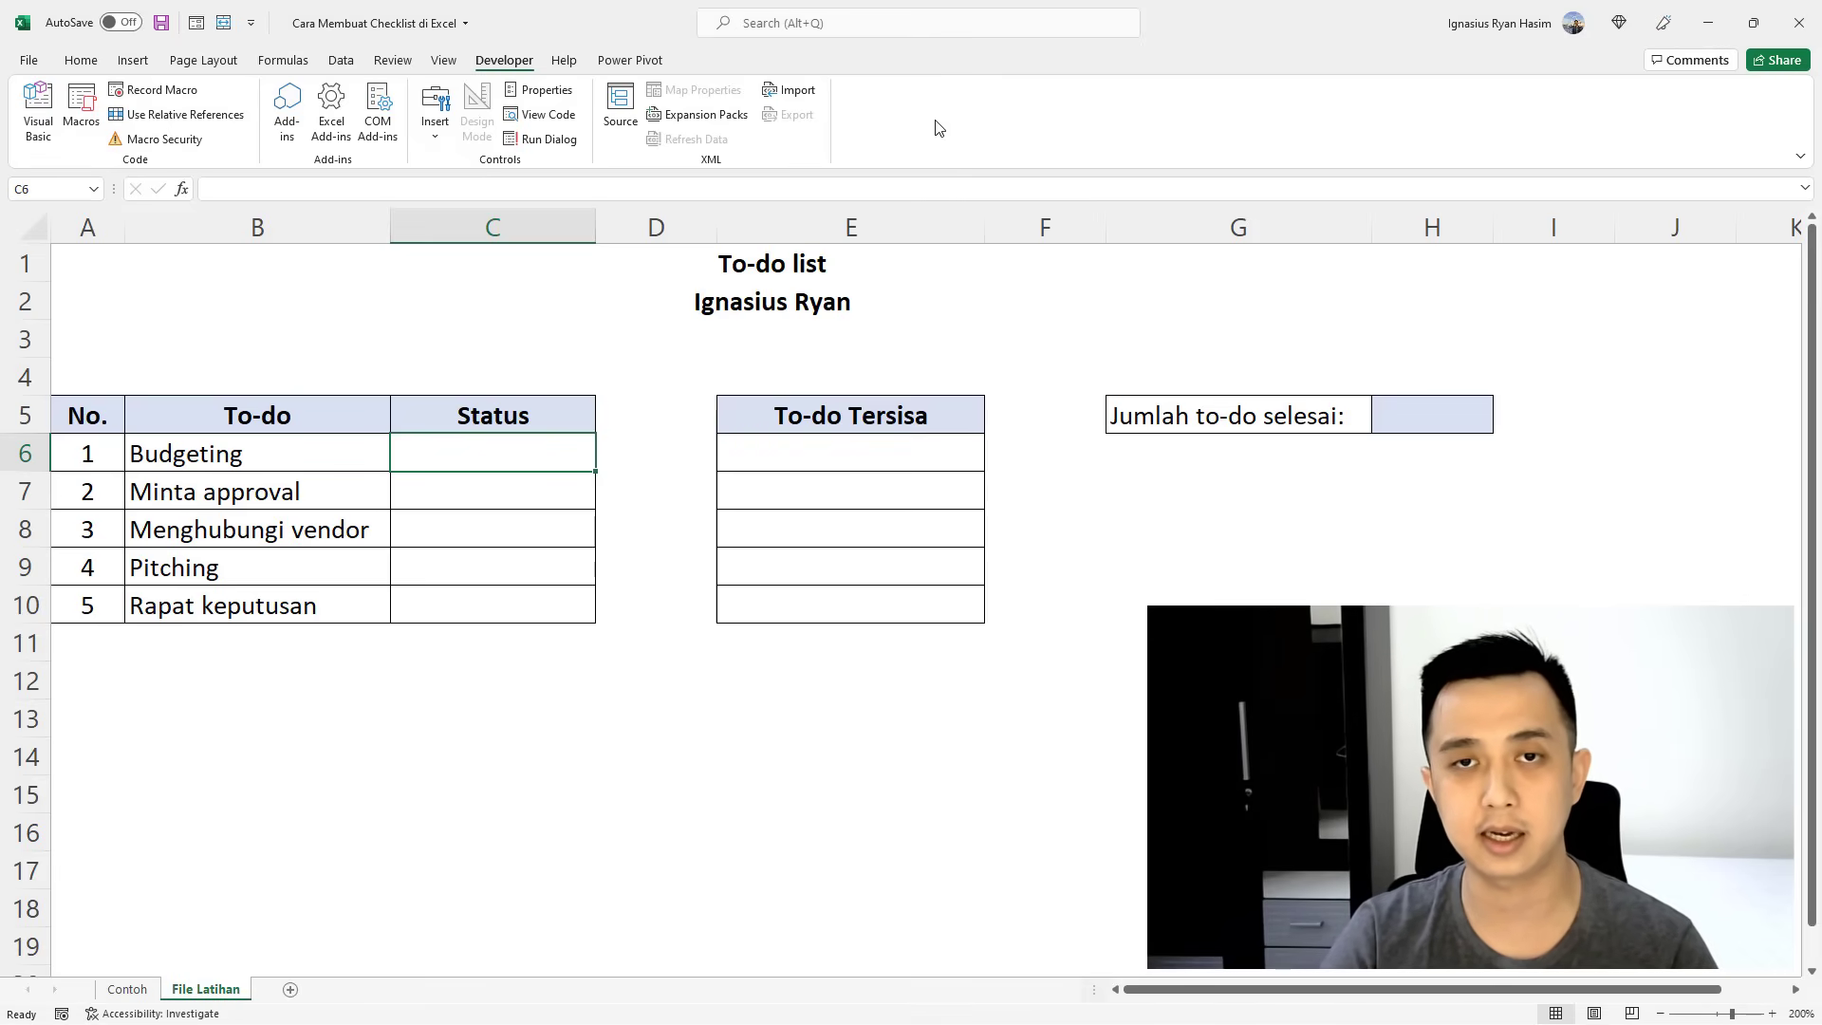
right_click(945, 109)
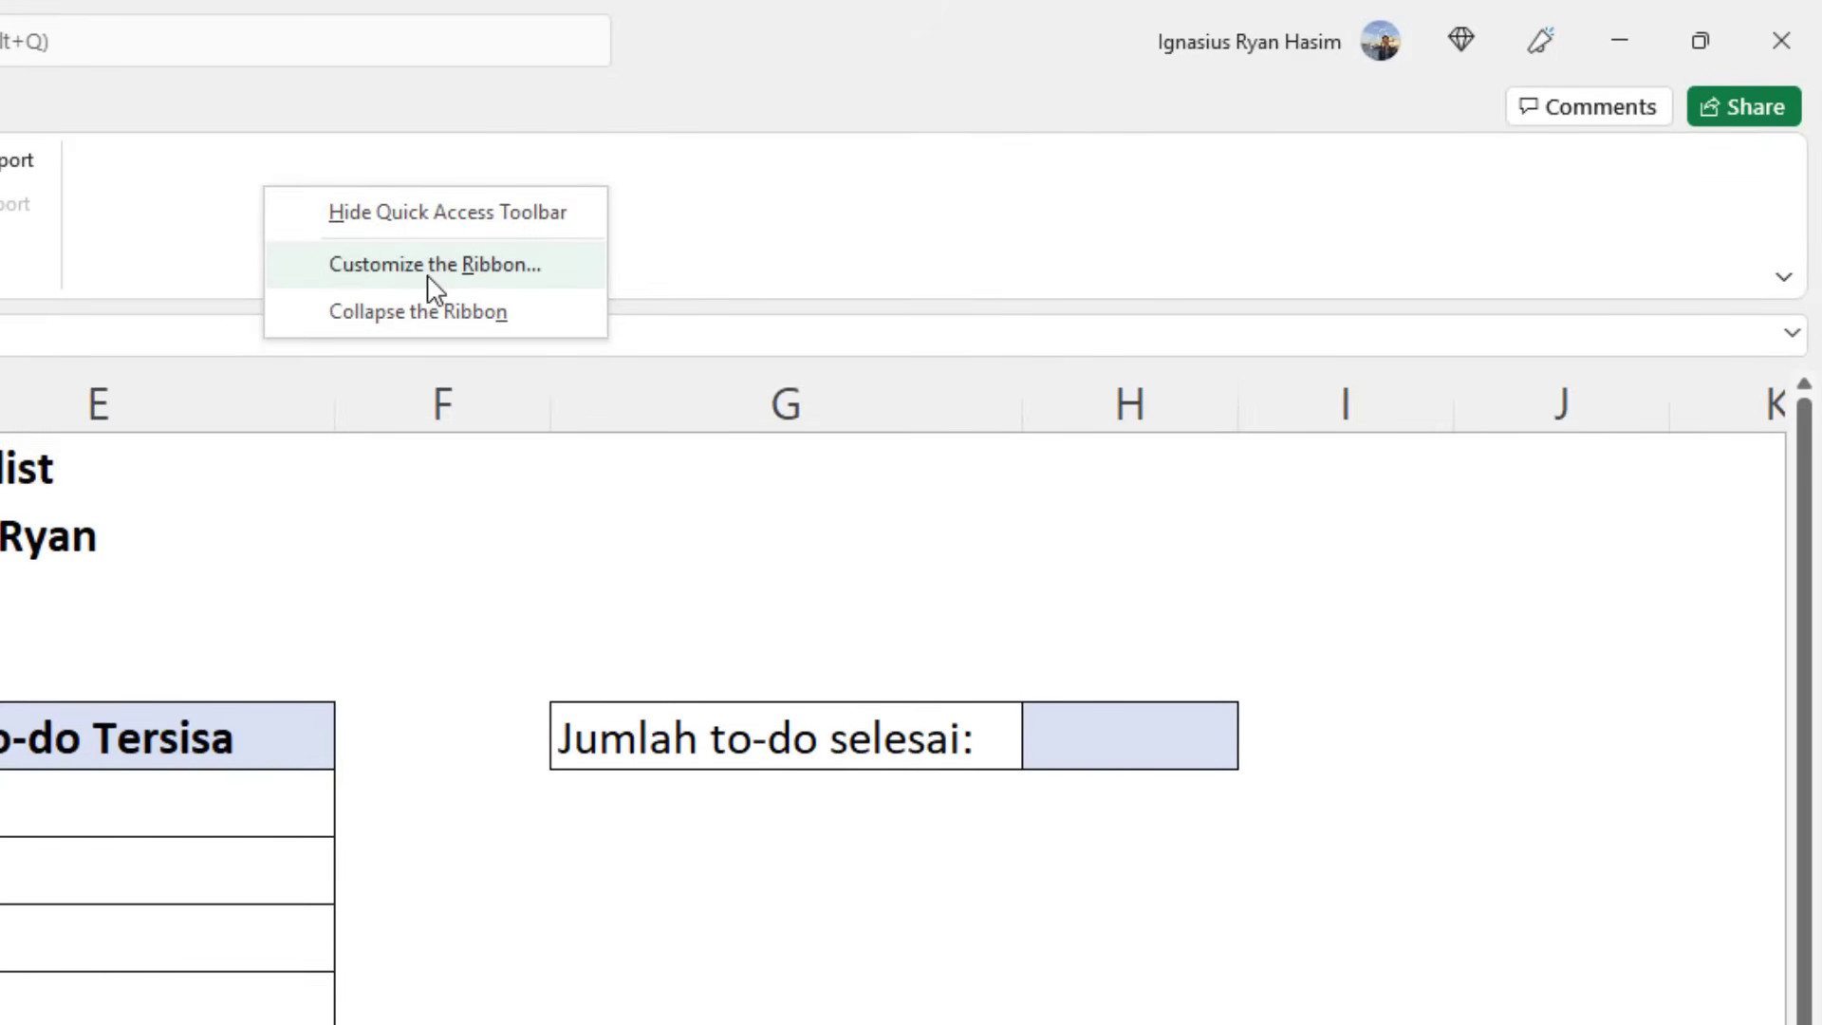
left_click(429, 276)
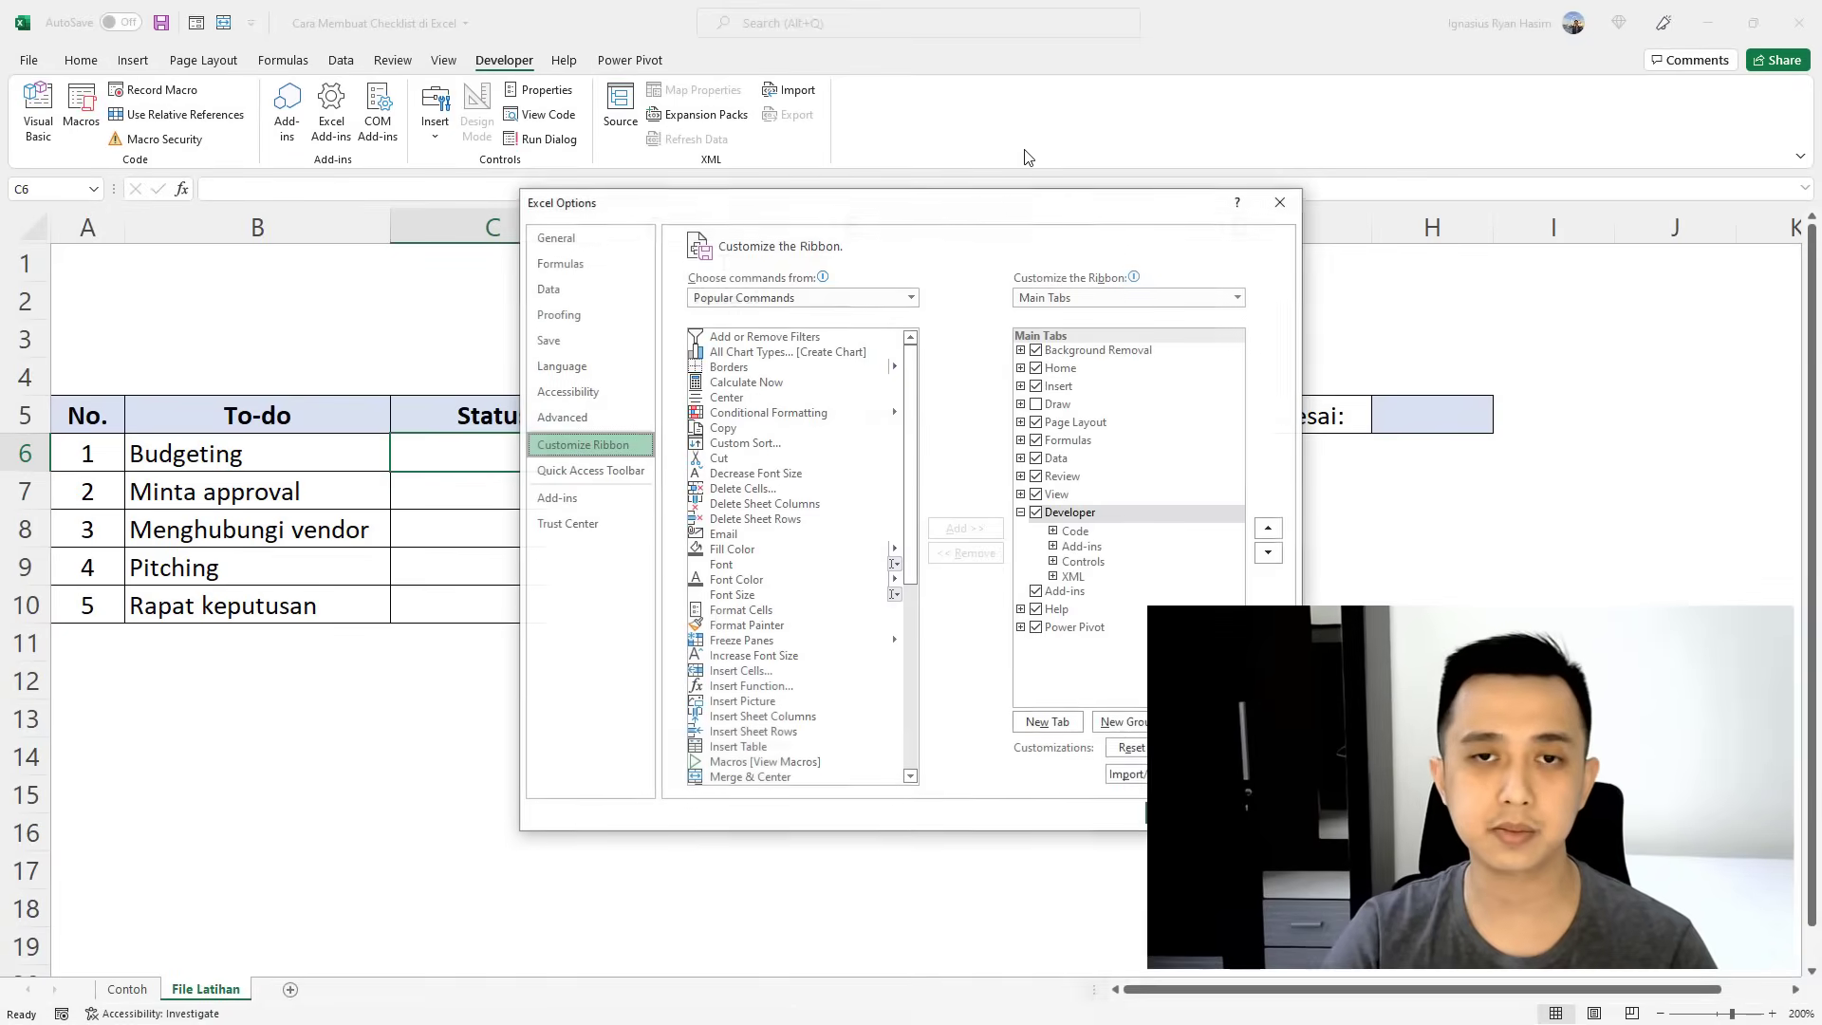
left_click_drag(997, 210, 791, 190)
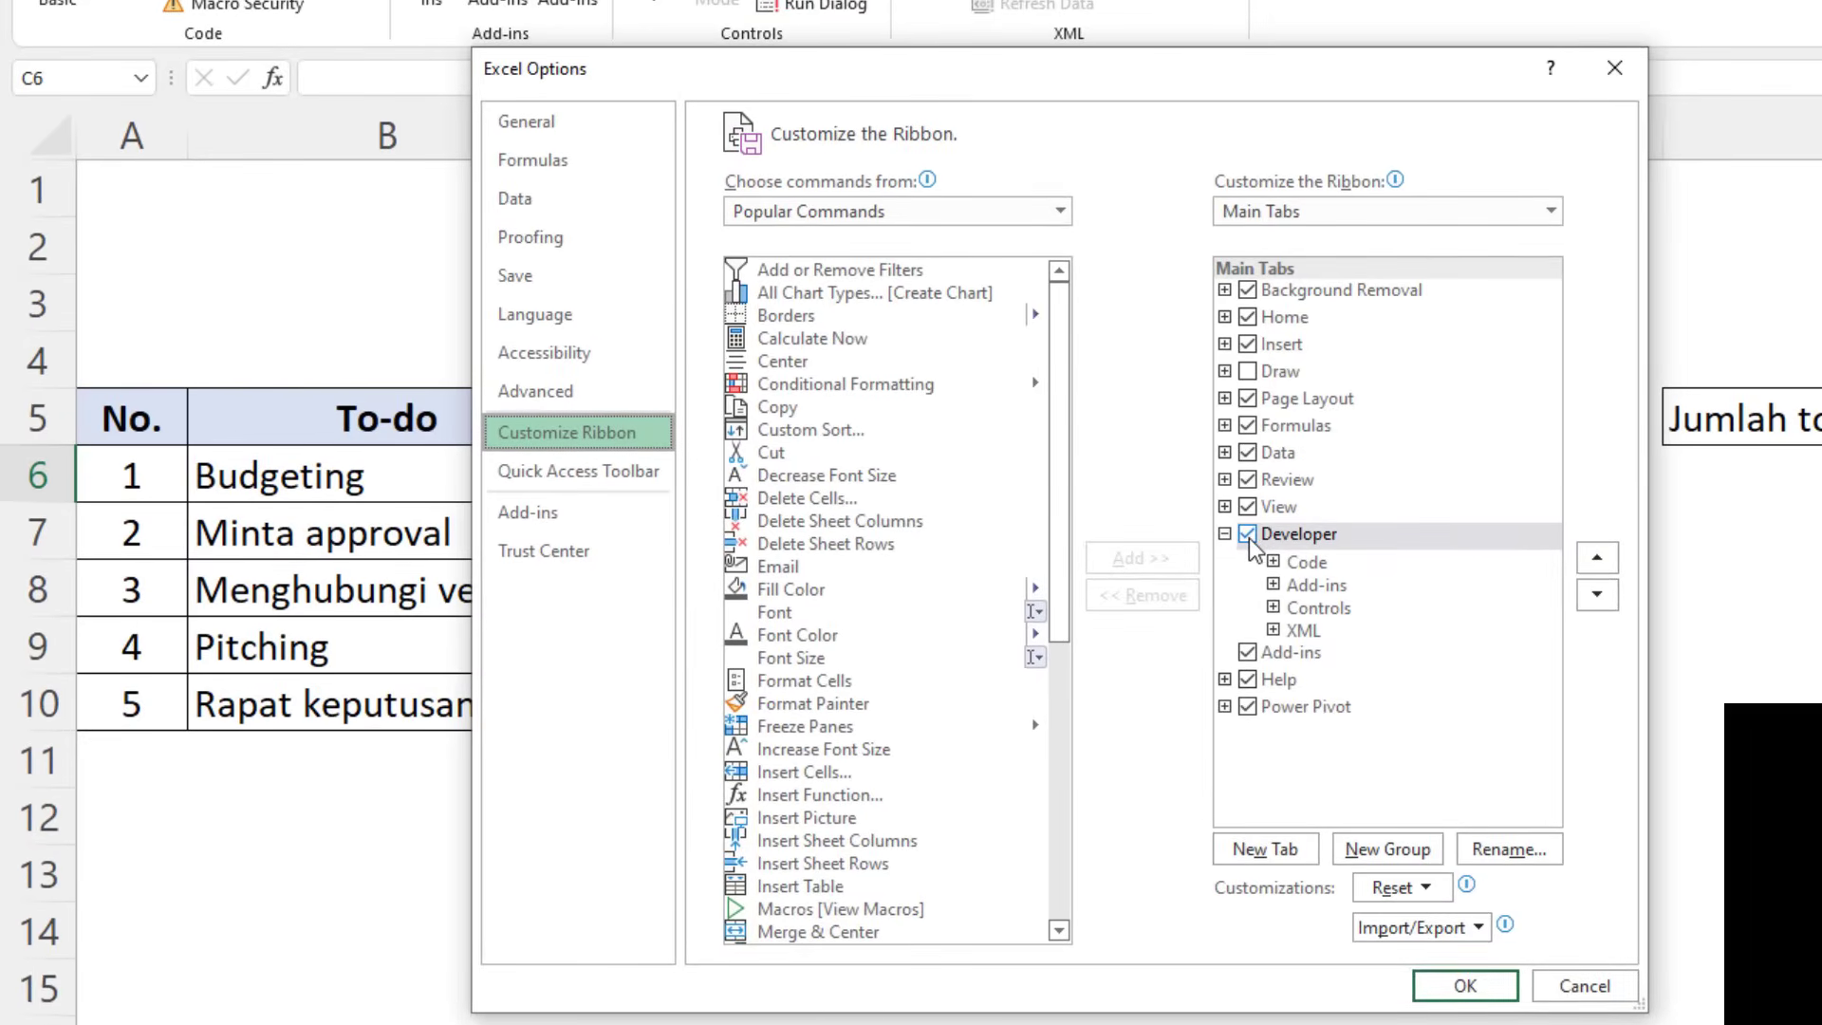
left_click(1248, 537)
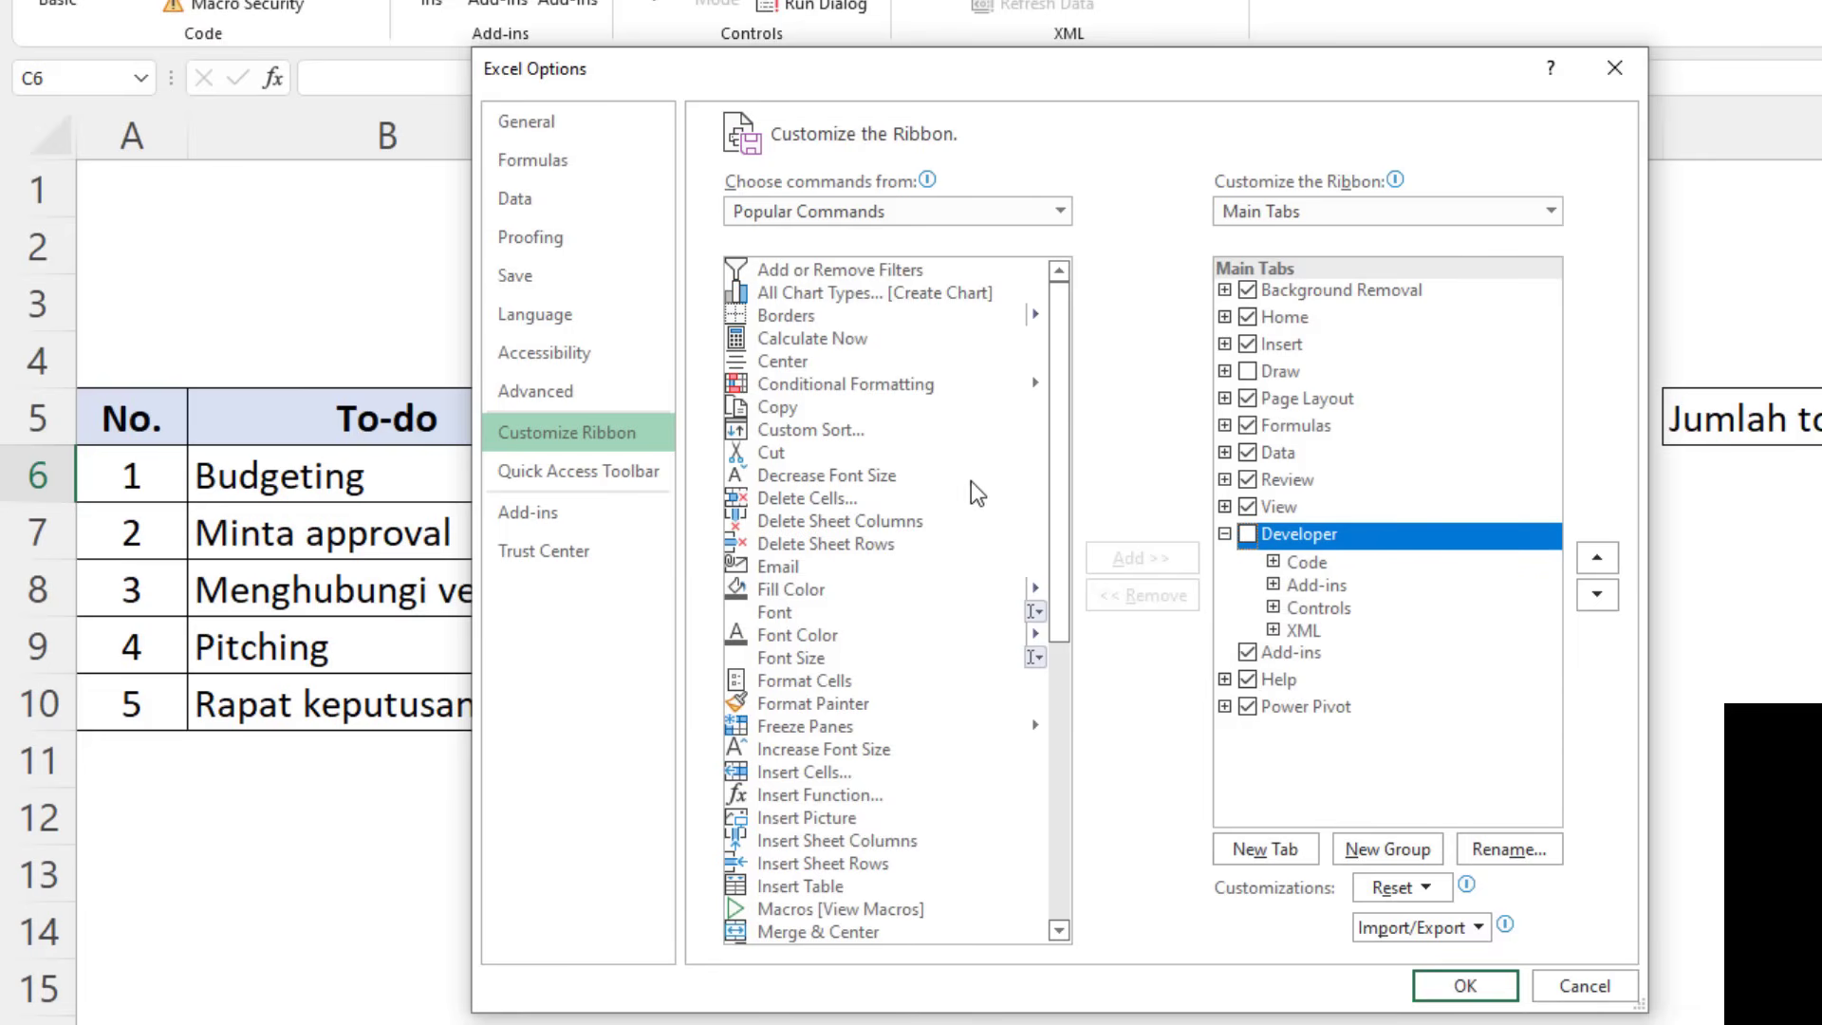
left_click_drag(1048, 403, 1047, 638)
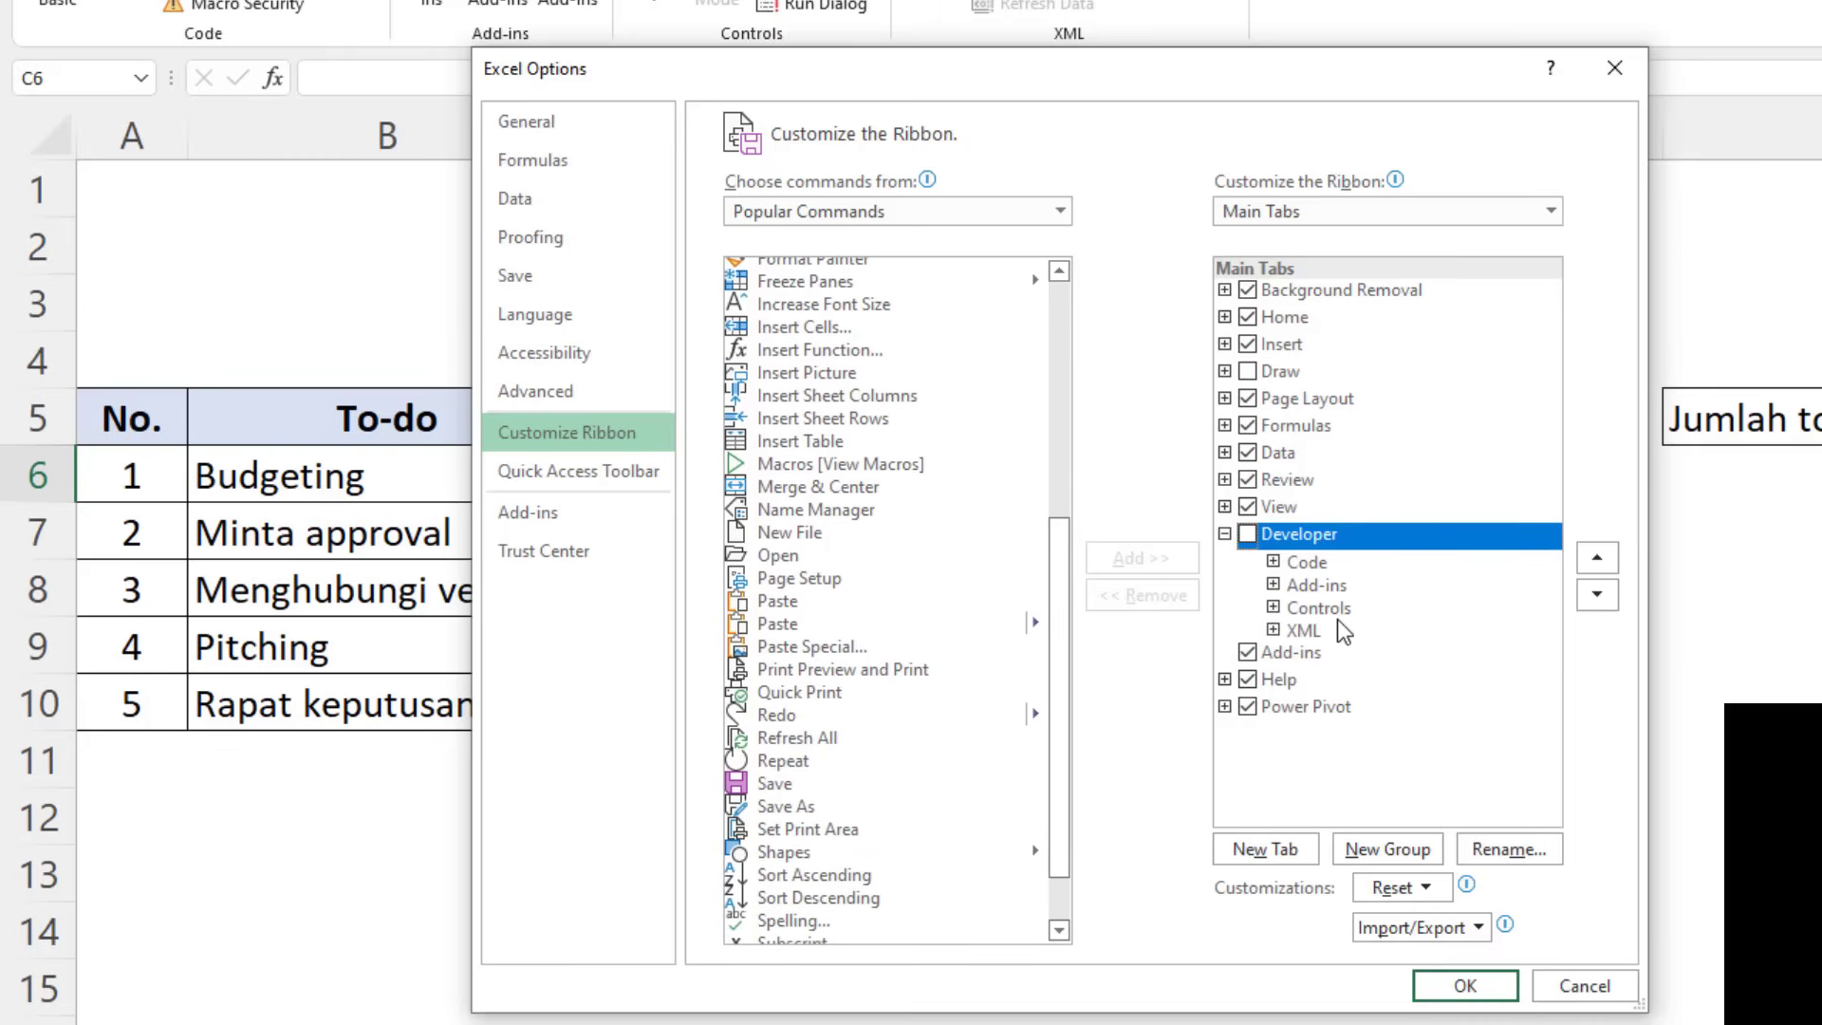
scroll(1051, 579, "up", 1)
scroll(1050, 513, "up", 6)
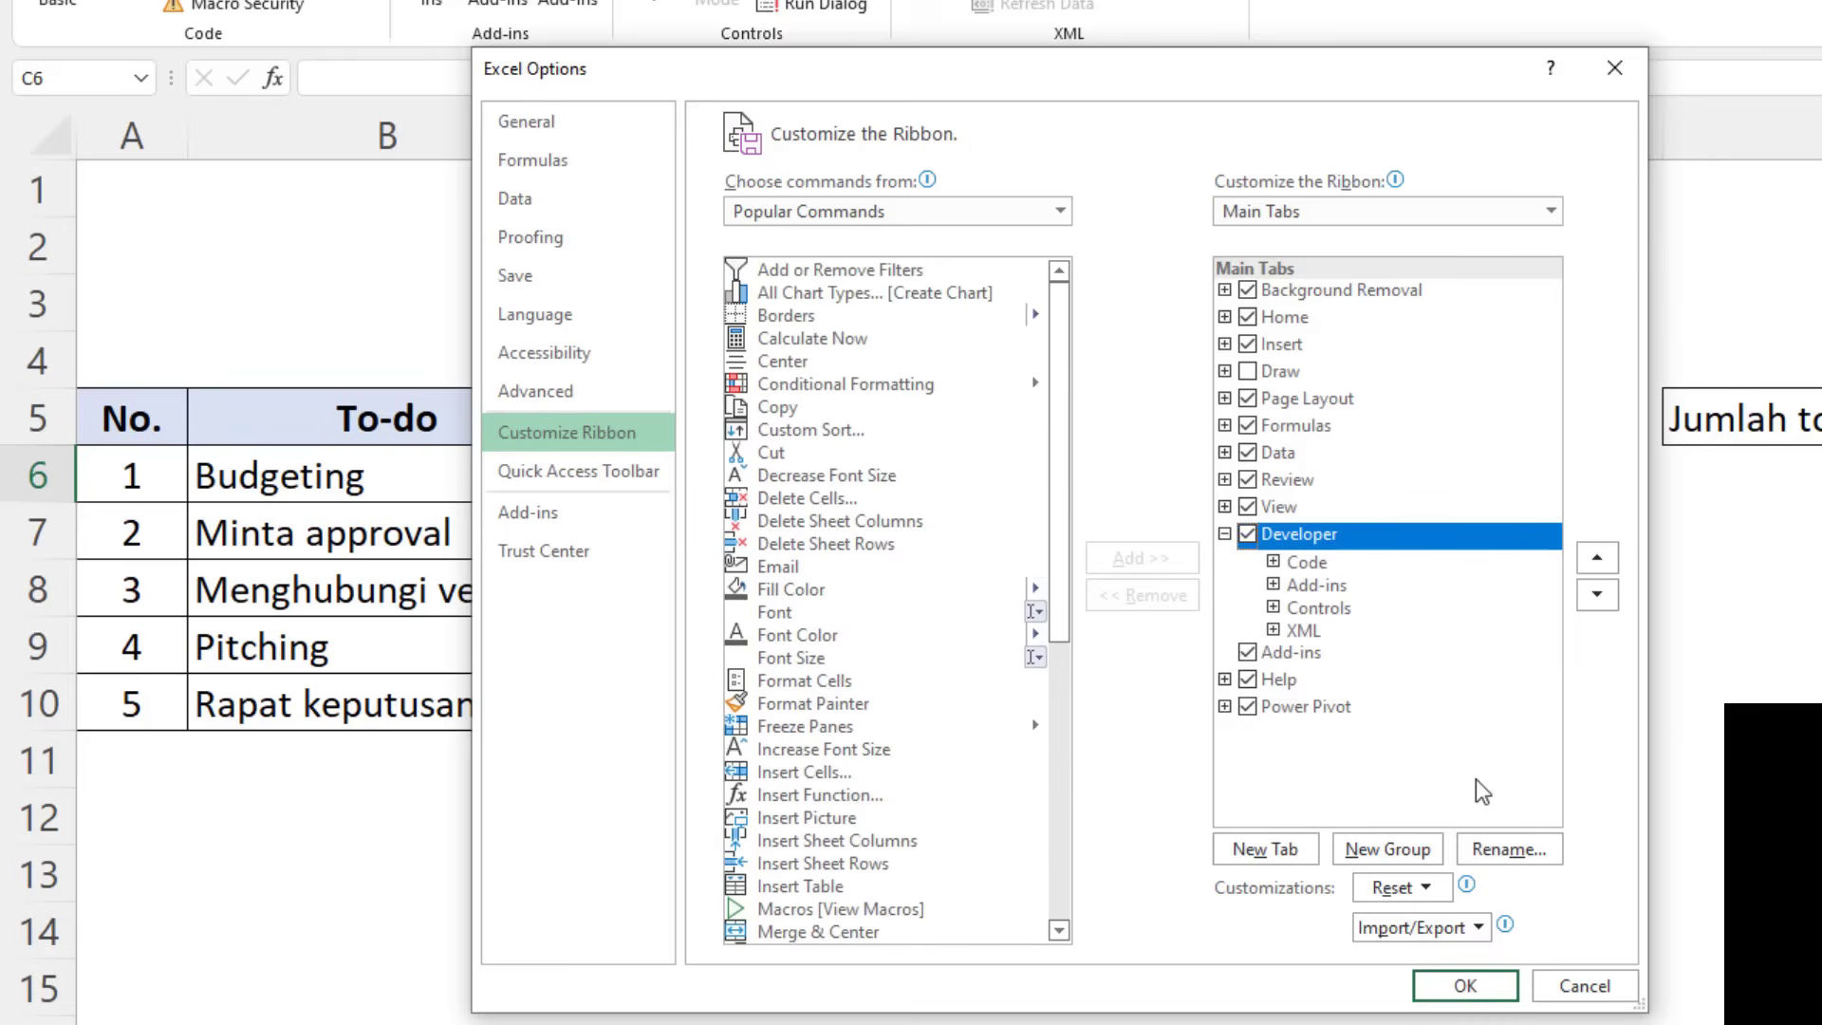
left_click(1465, 985)
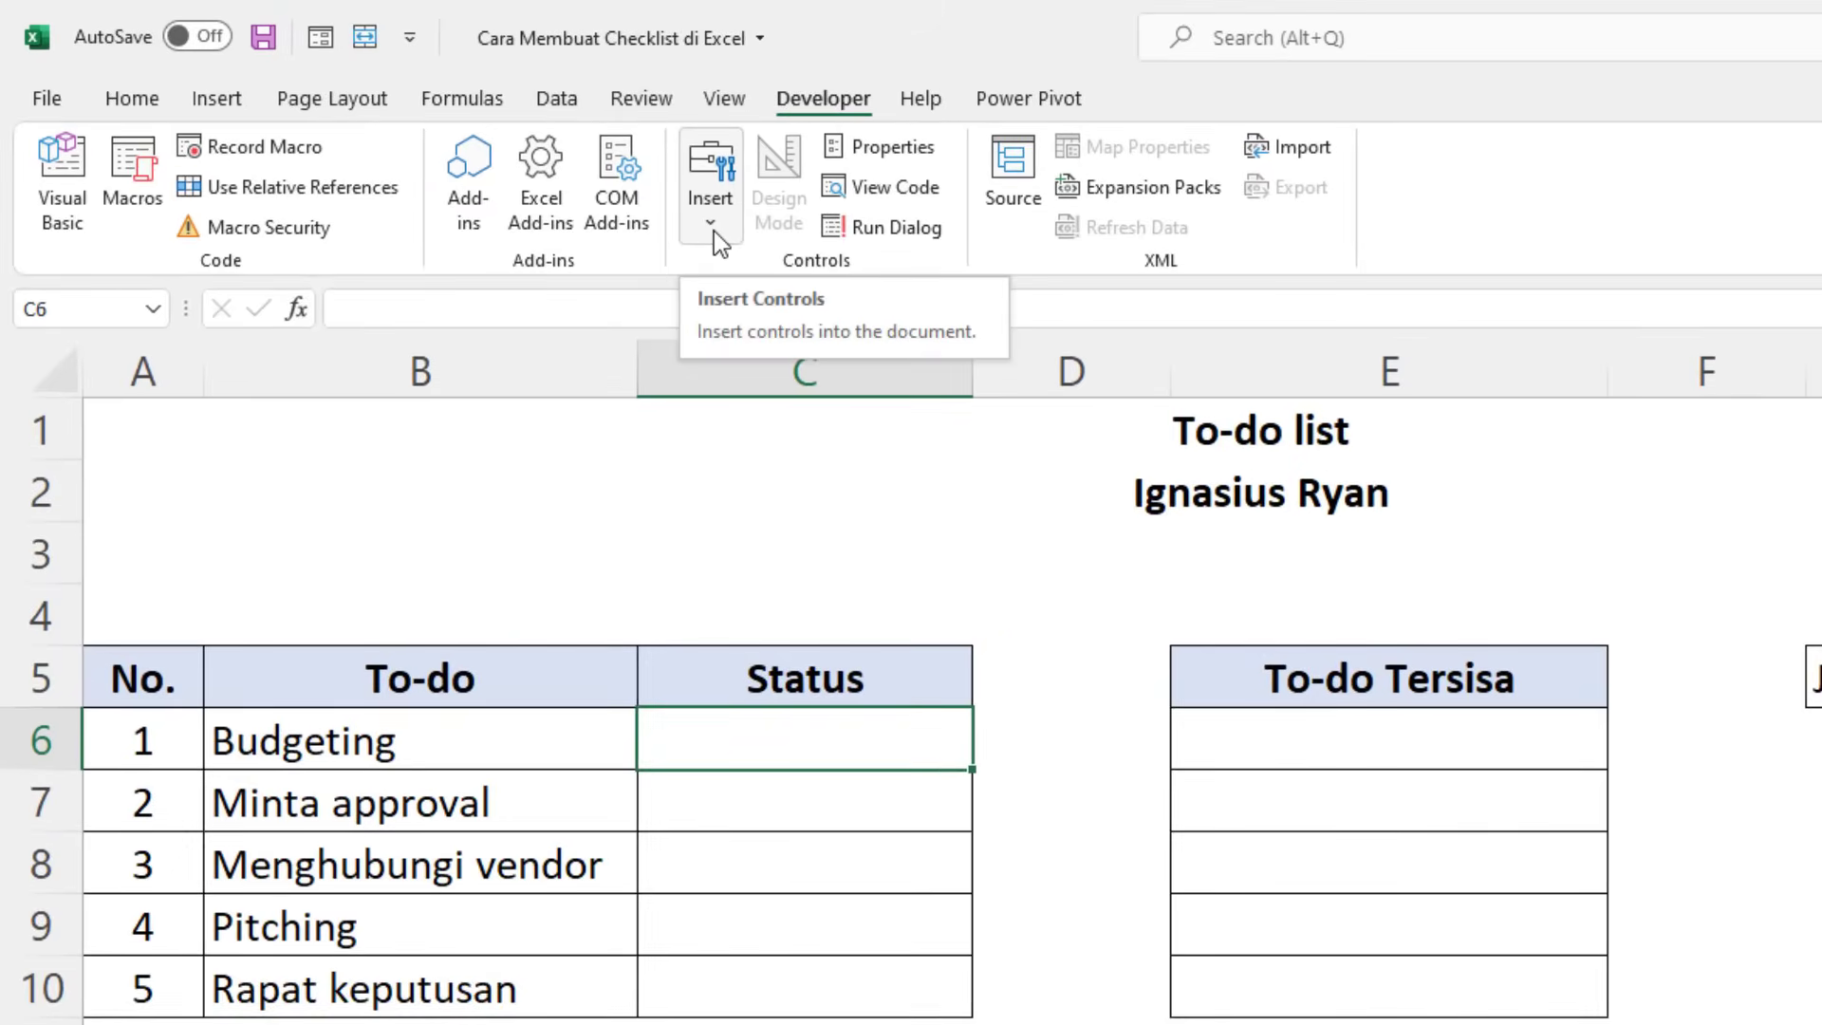
Draw a form-control Check Box in C6 and resize it to fit the Status cell.
left_click(699, 228)
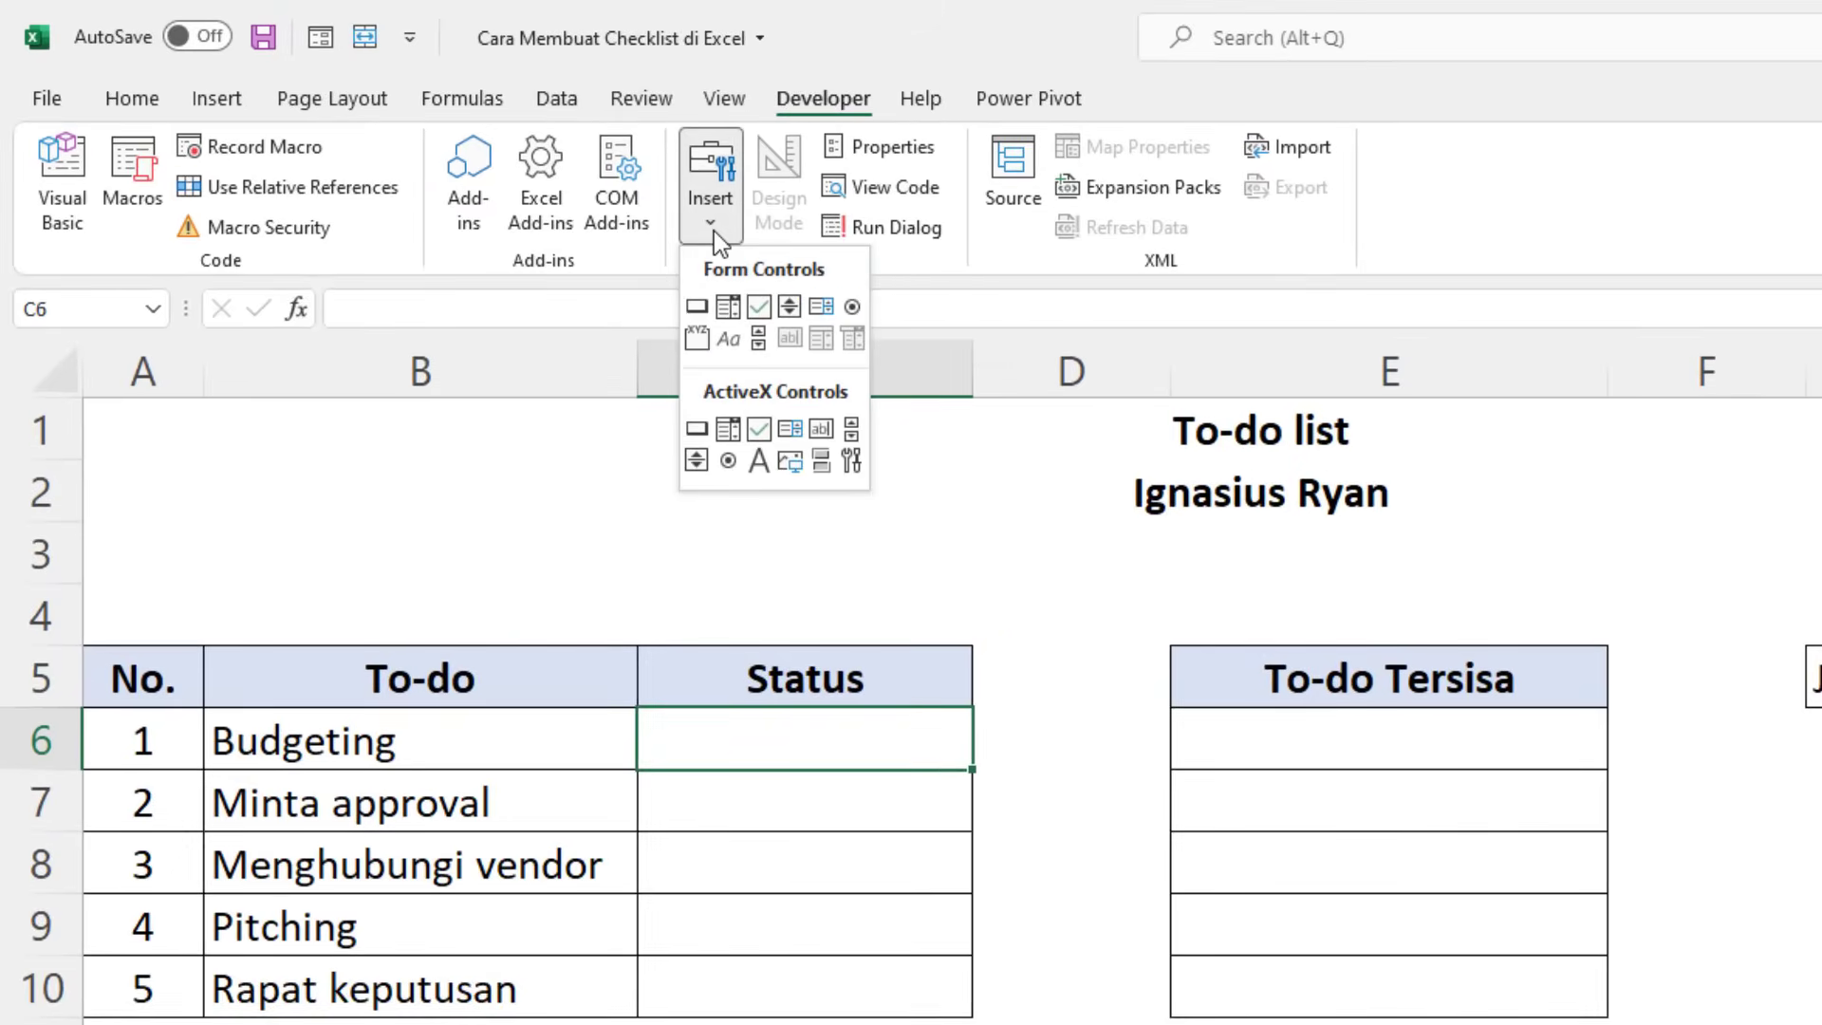
left_click(760, 307)
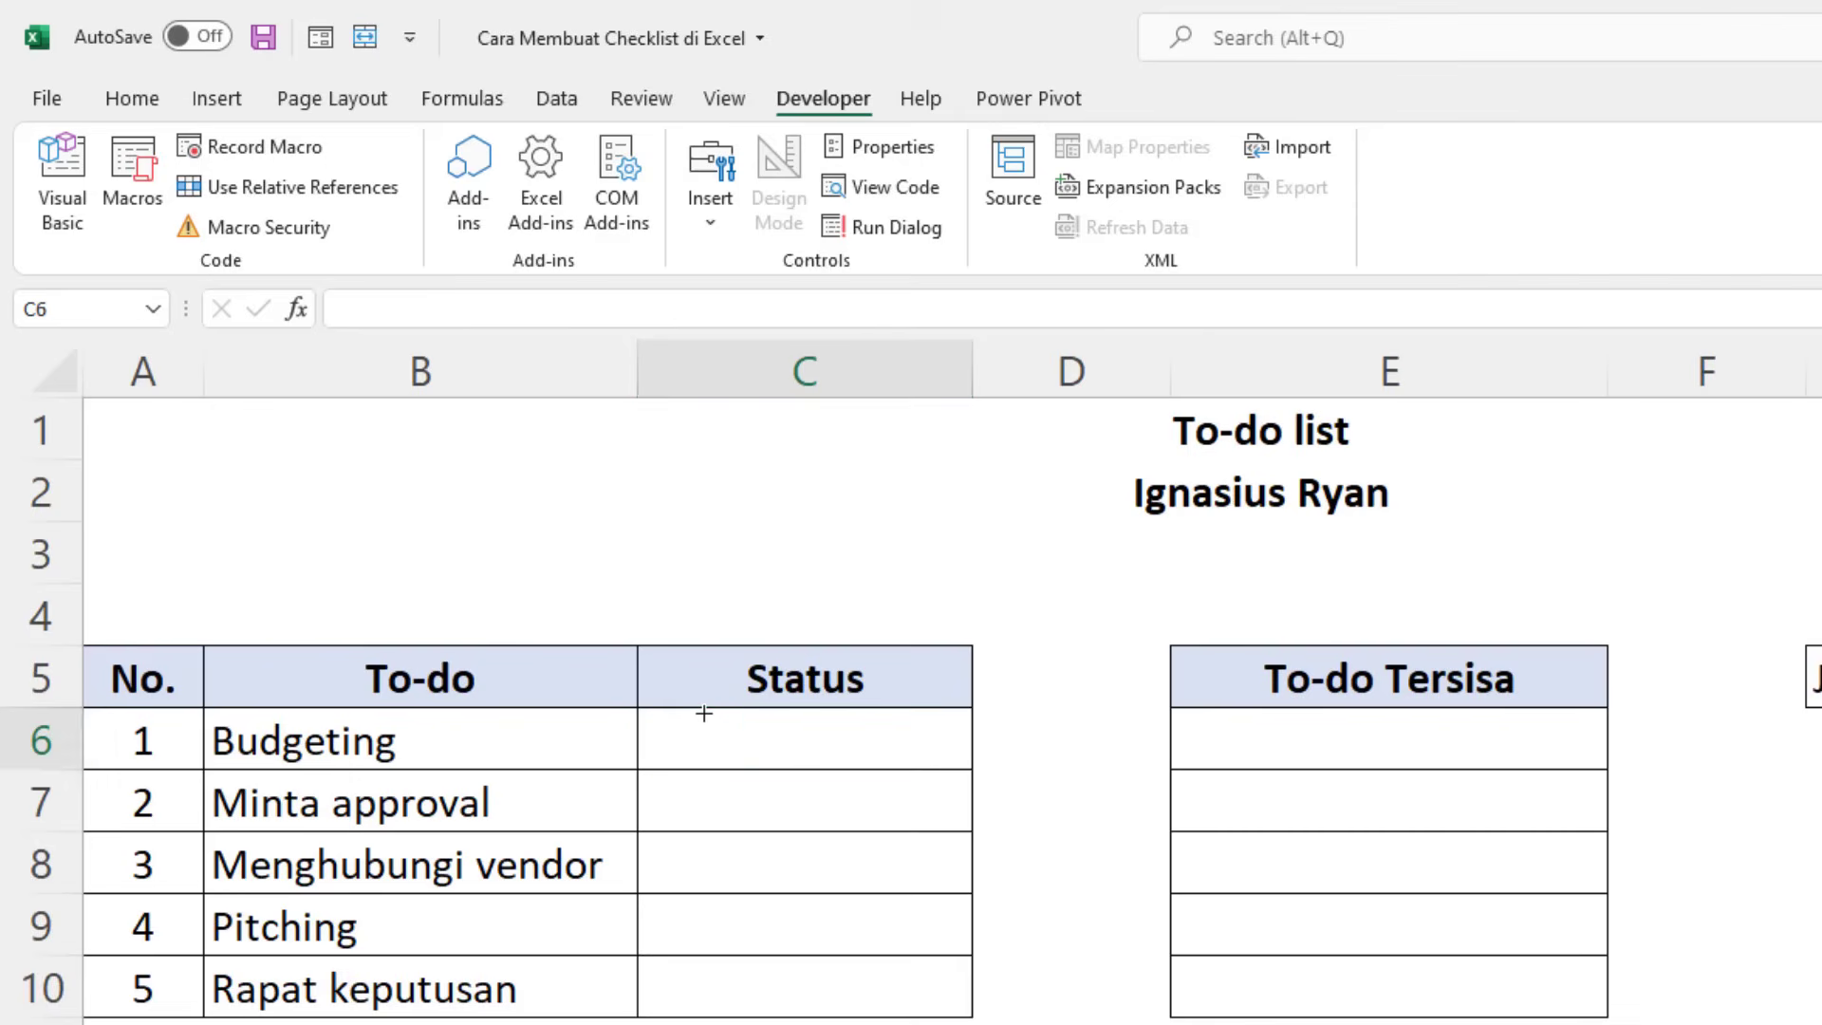
mouse_move(710, 714)
left_mouse_down()
mouse_move(920, 725)
mouse_move(941, 785)
left_mouse_up()
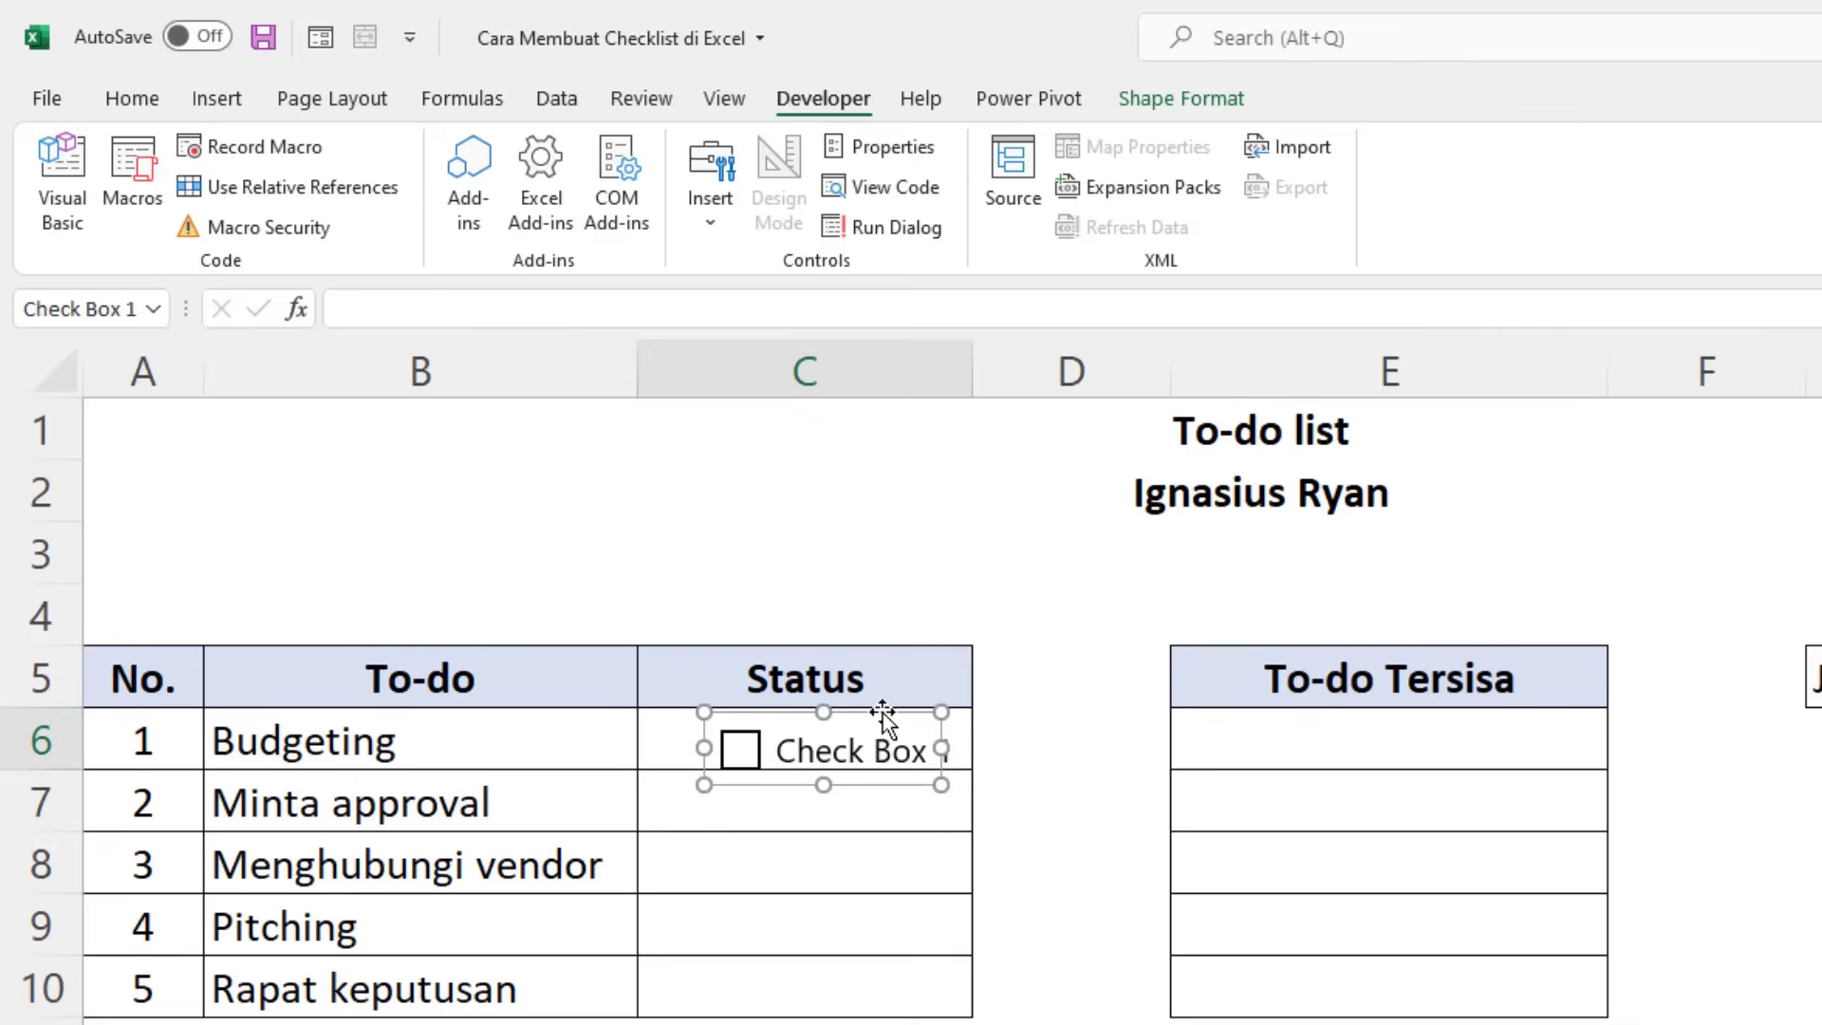
mouse_move(881, 714)
left_mouse_down()
mouse_move(952, 775)
mouse_move(882, 749)
mouse_move(852, 703)
left_mouse_up()
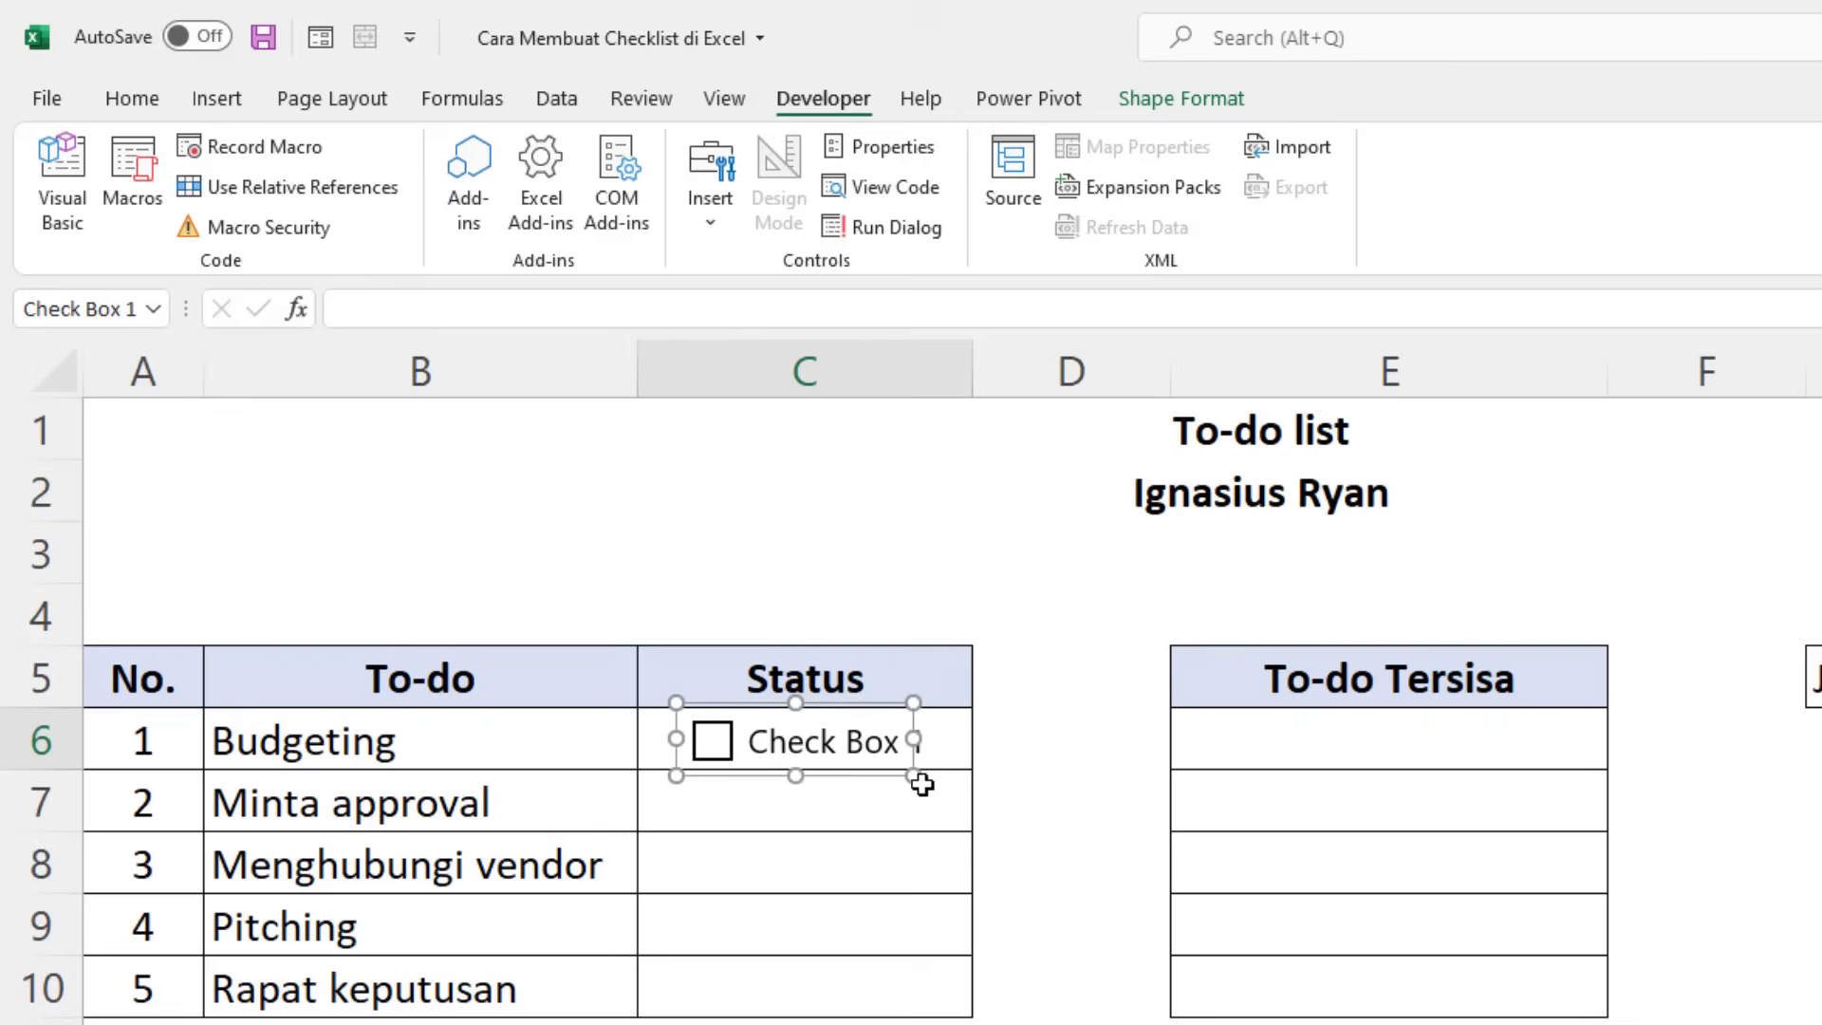
mouse_move(913, 776)
left_mouse_down()
mouse_move(870, 714)
mouse_move(842, 756)
left_mouse_up()
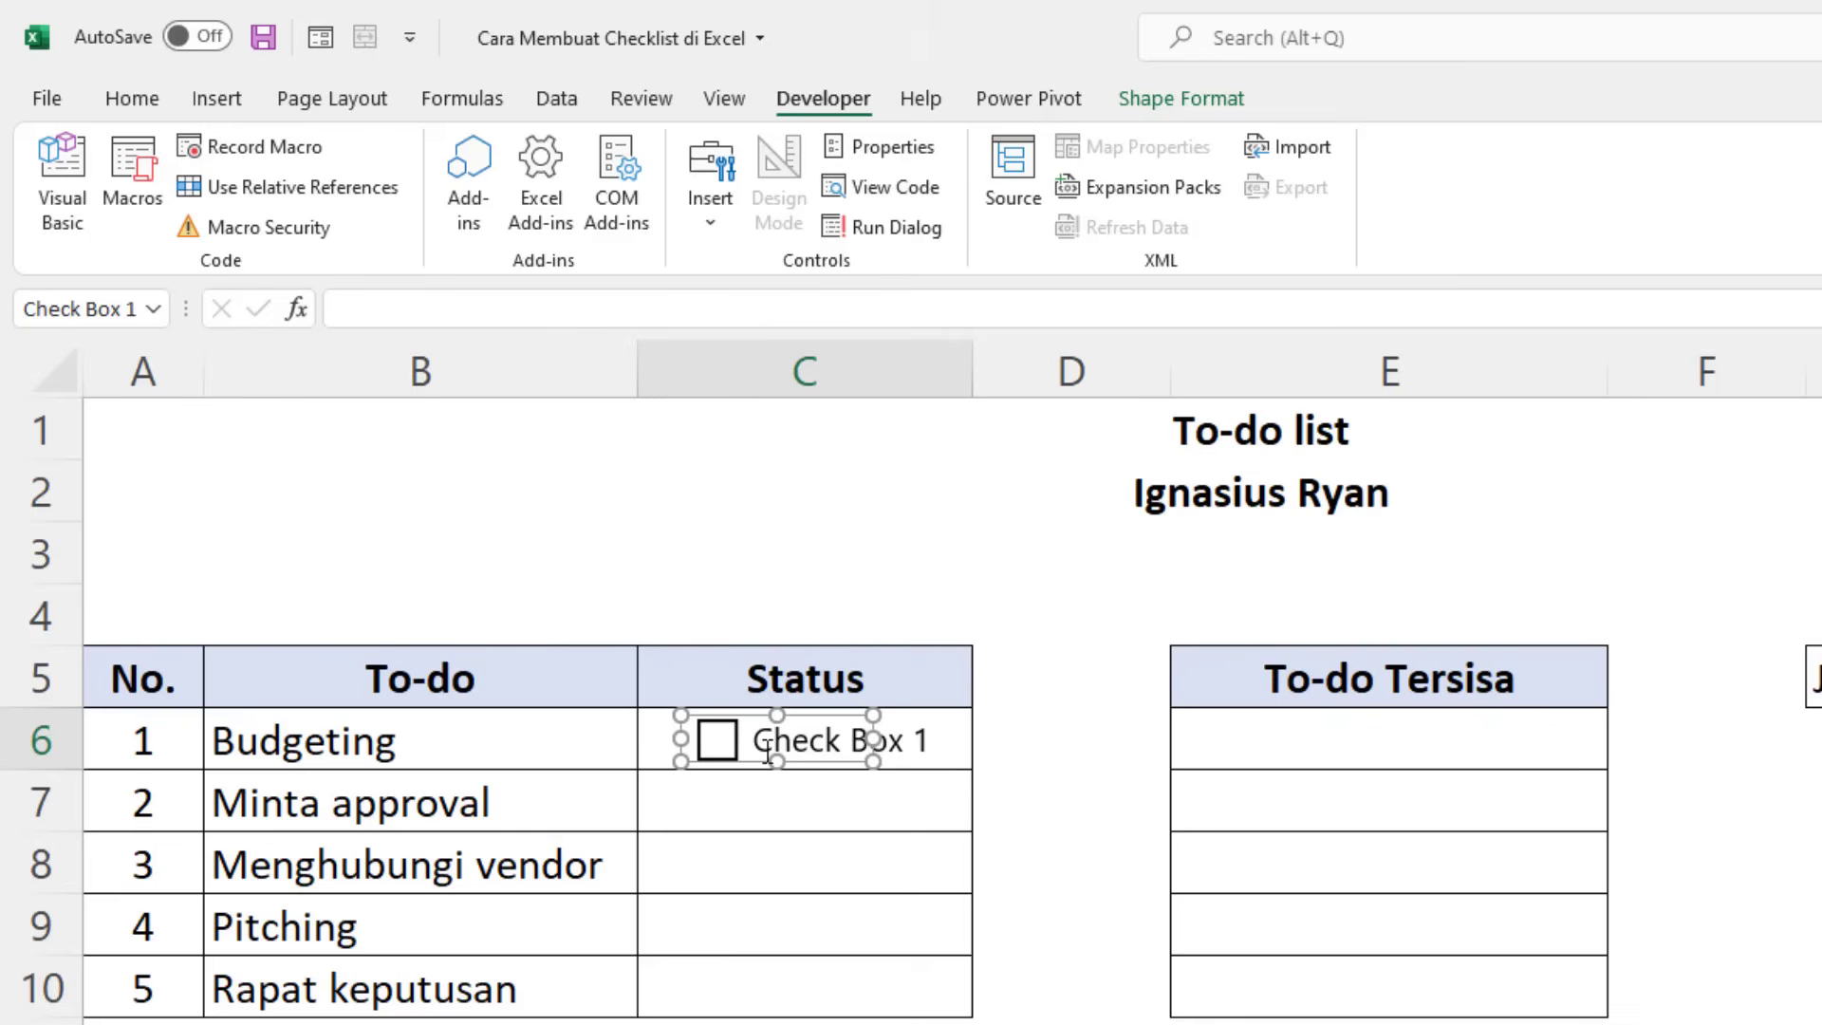
Rename the check box label to 'Selesai'.
left_click(766, 755)
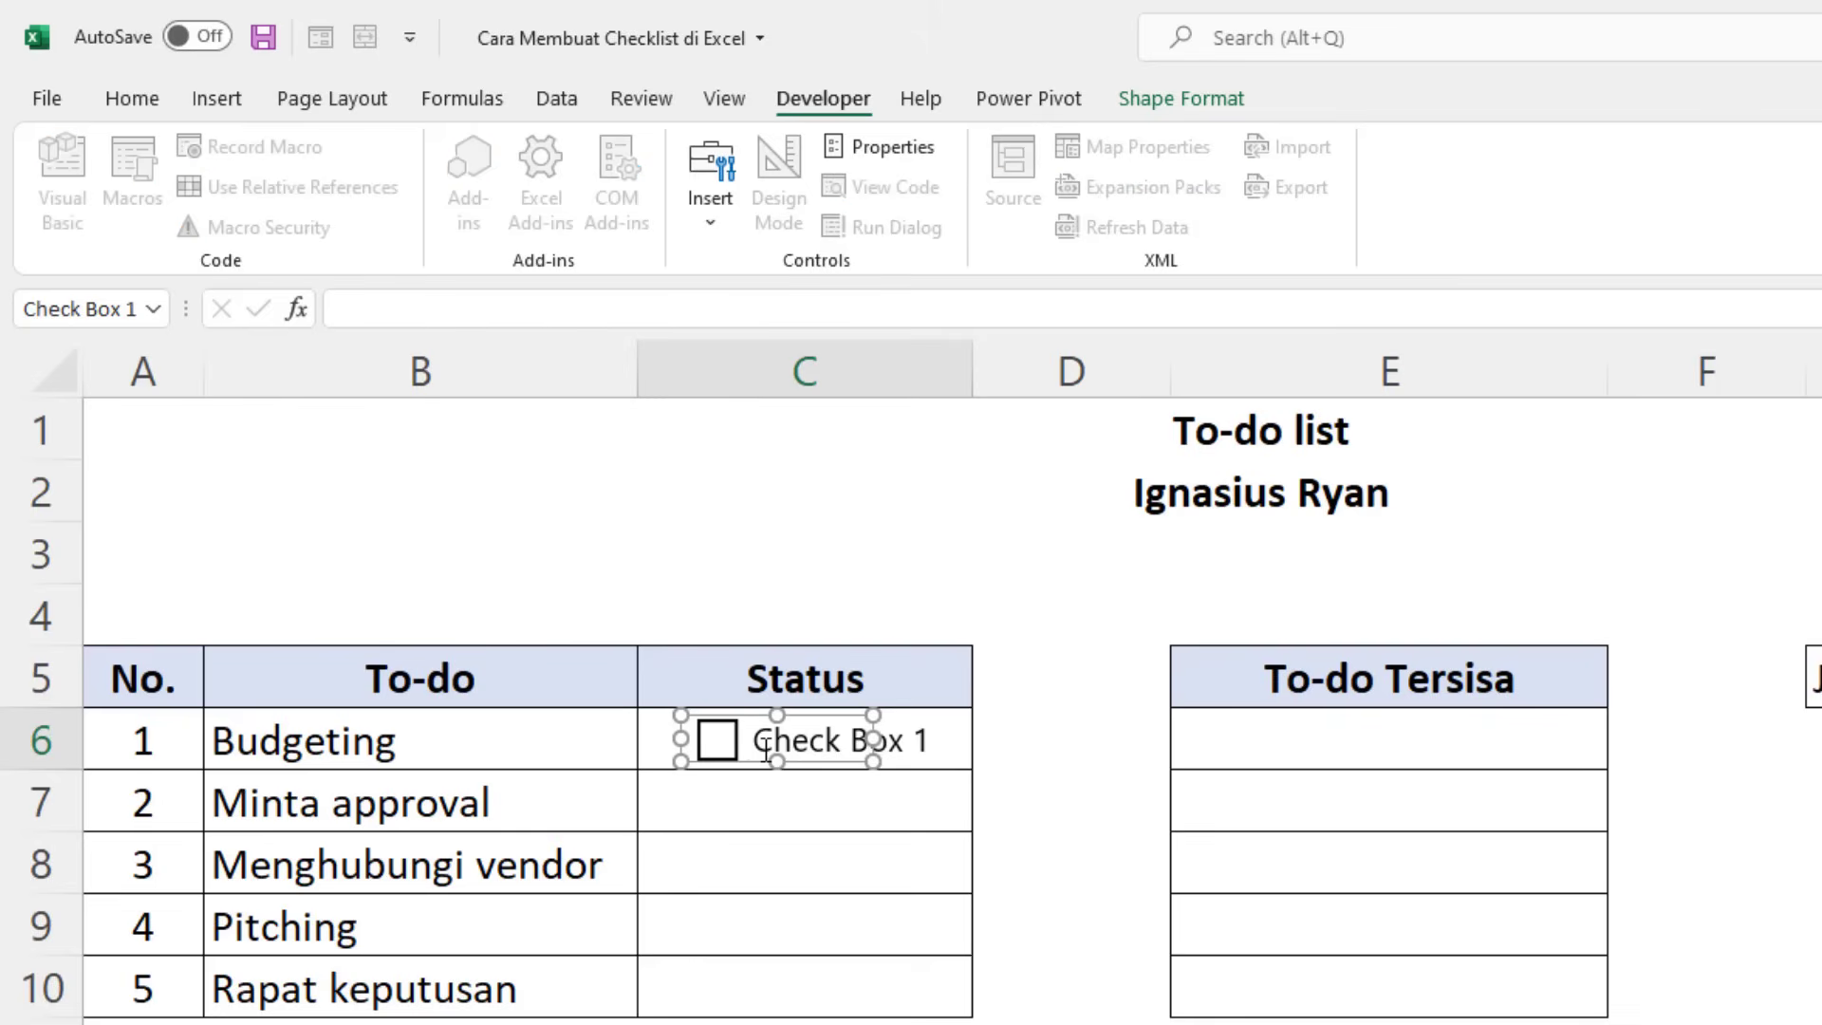
key("ctrl+a")
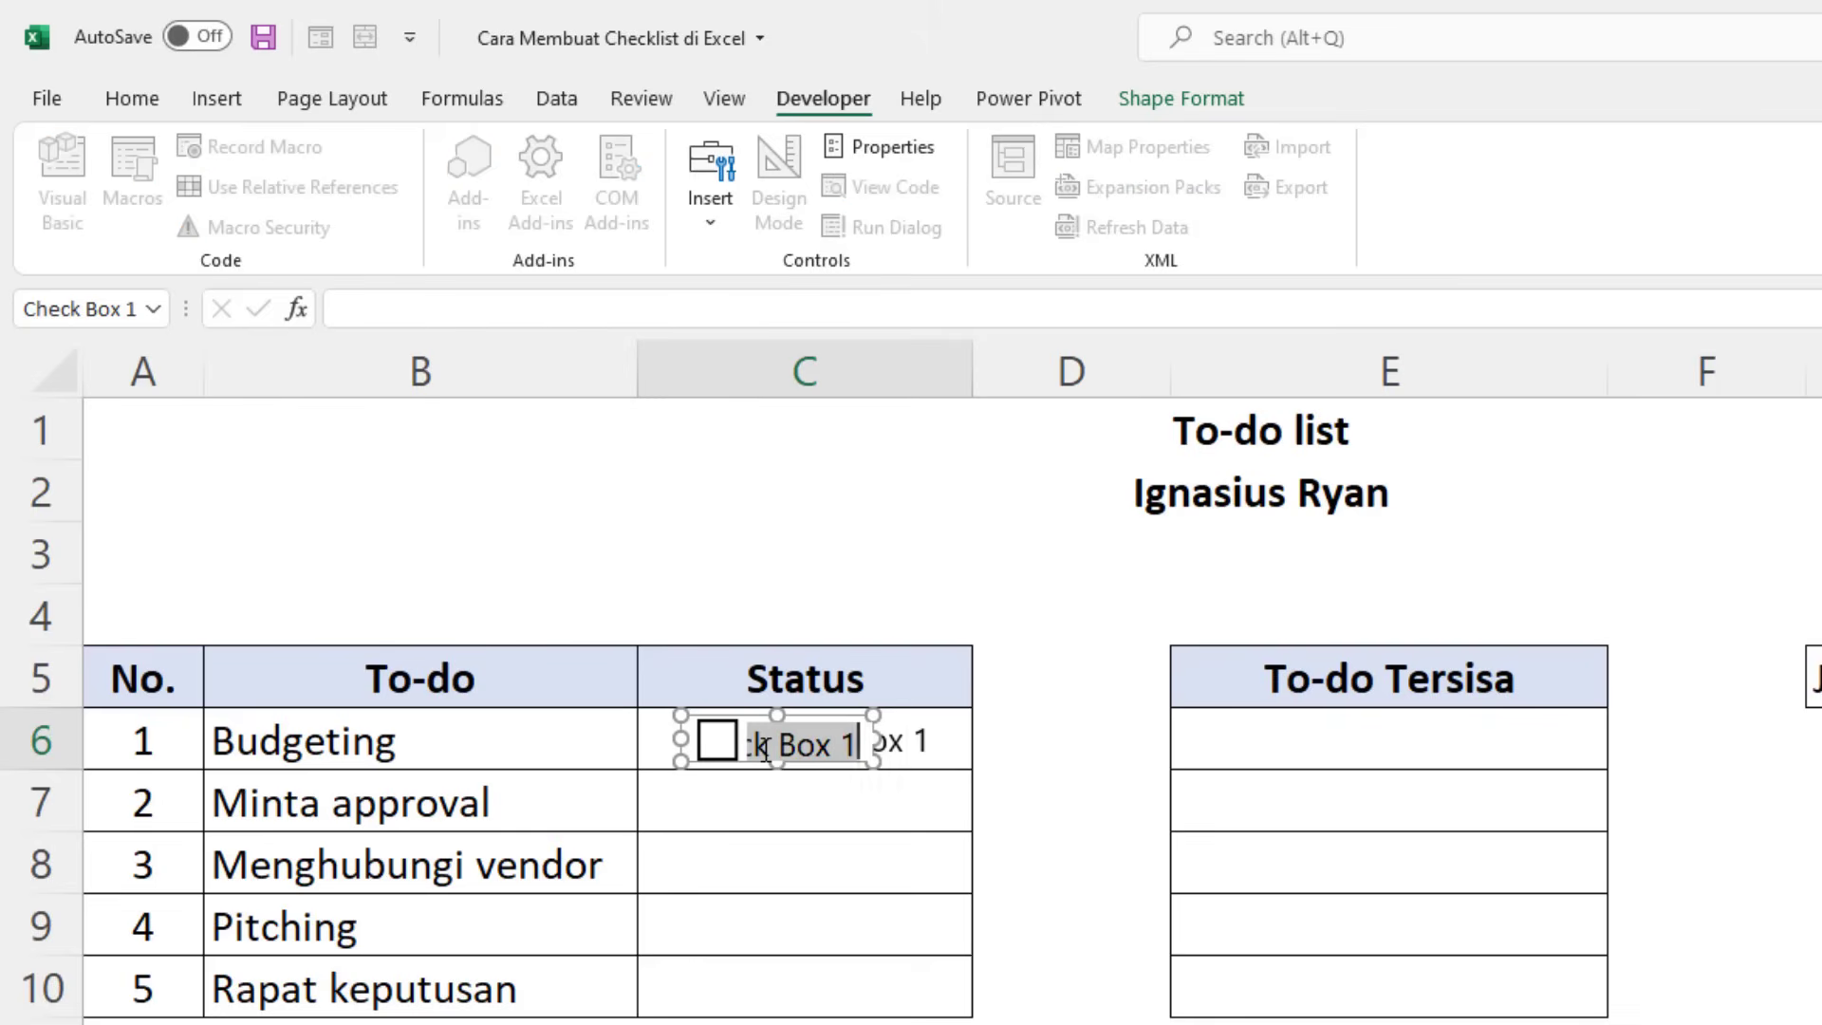
type("Selesa")
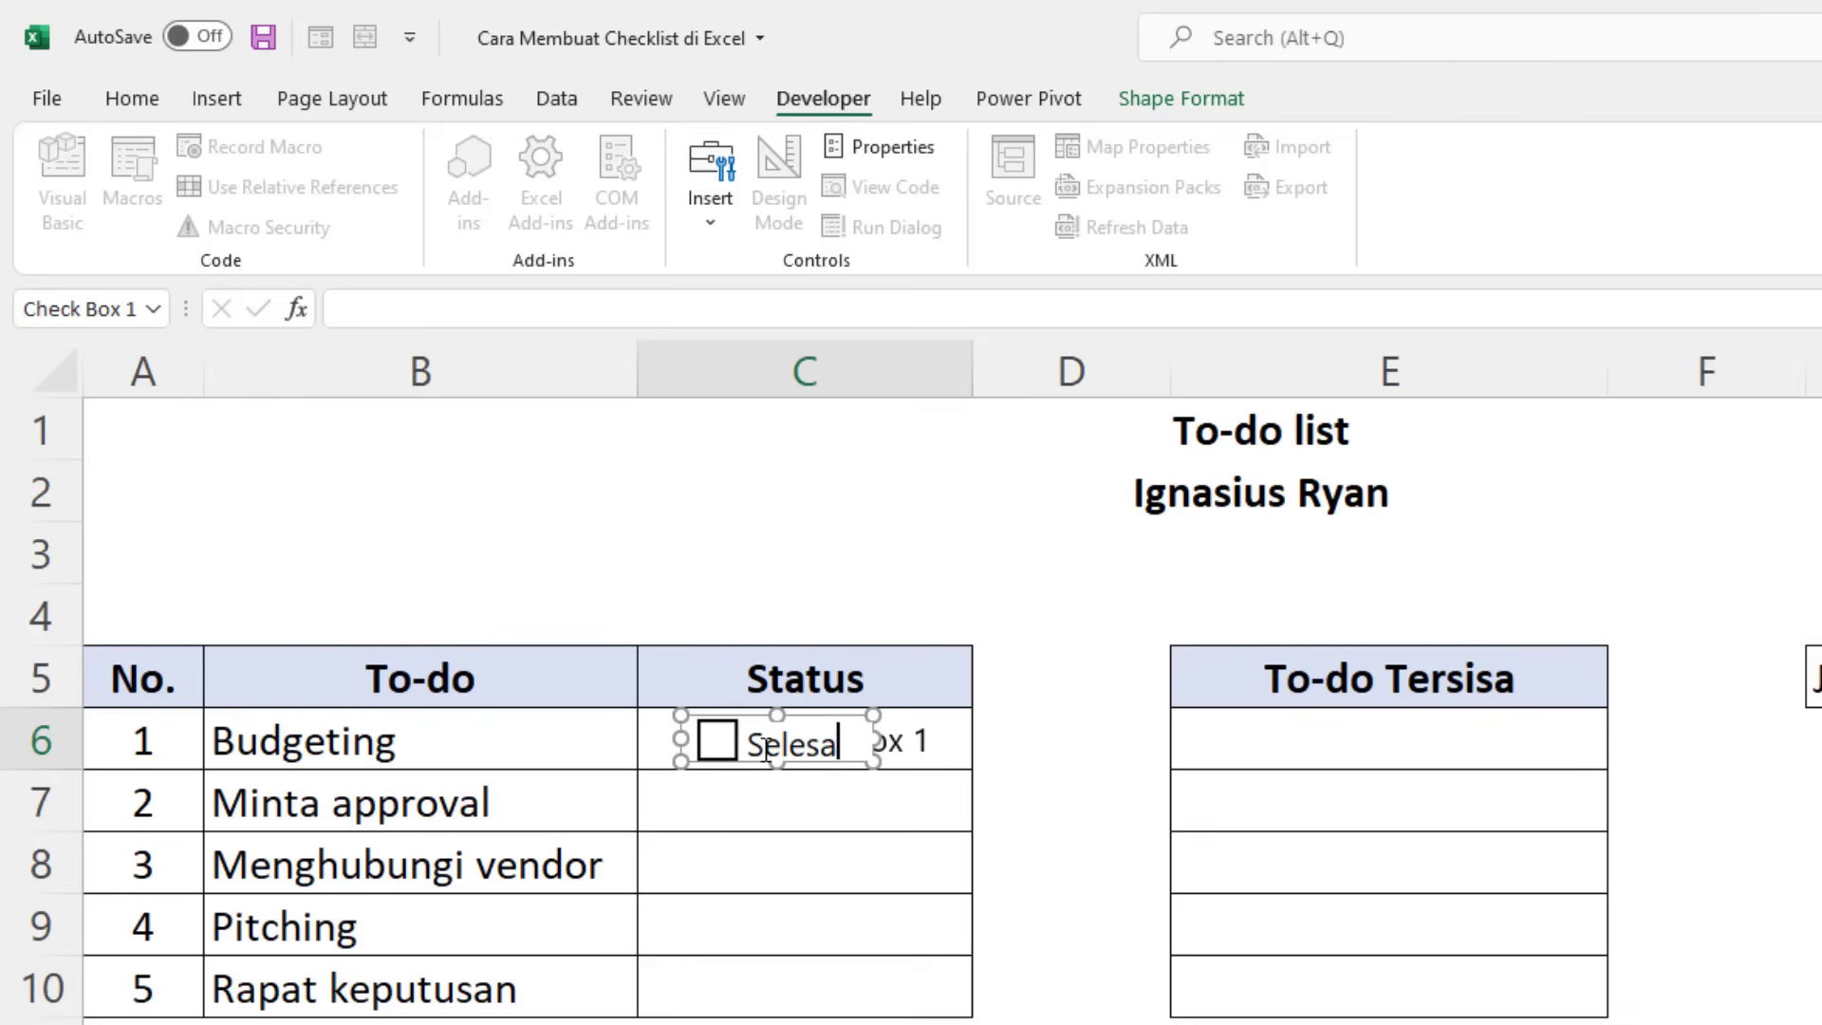
type("i")
left_click(1108, 839)
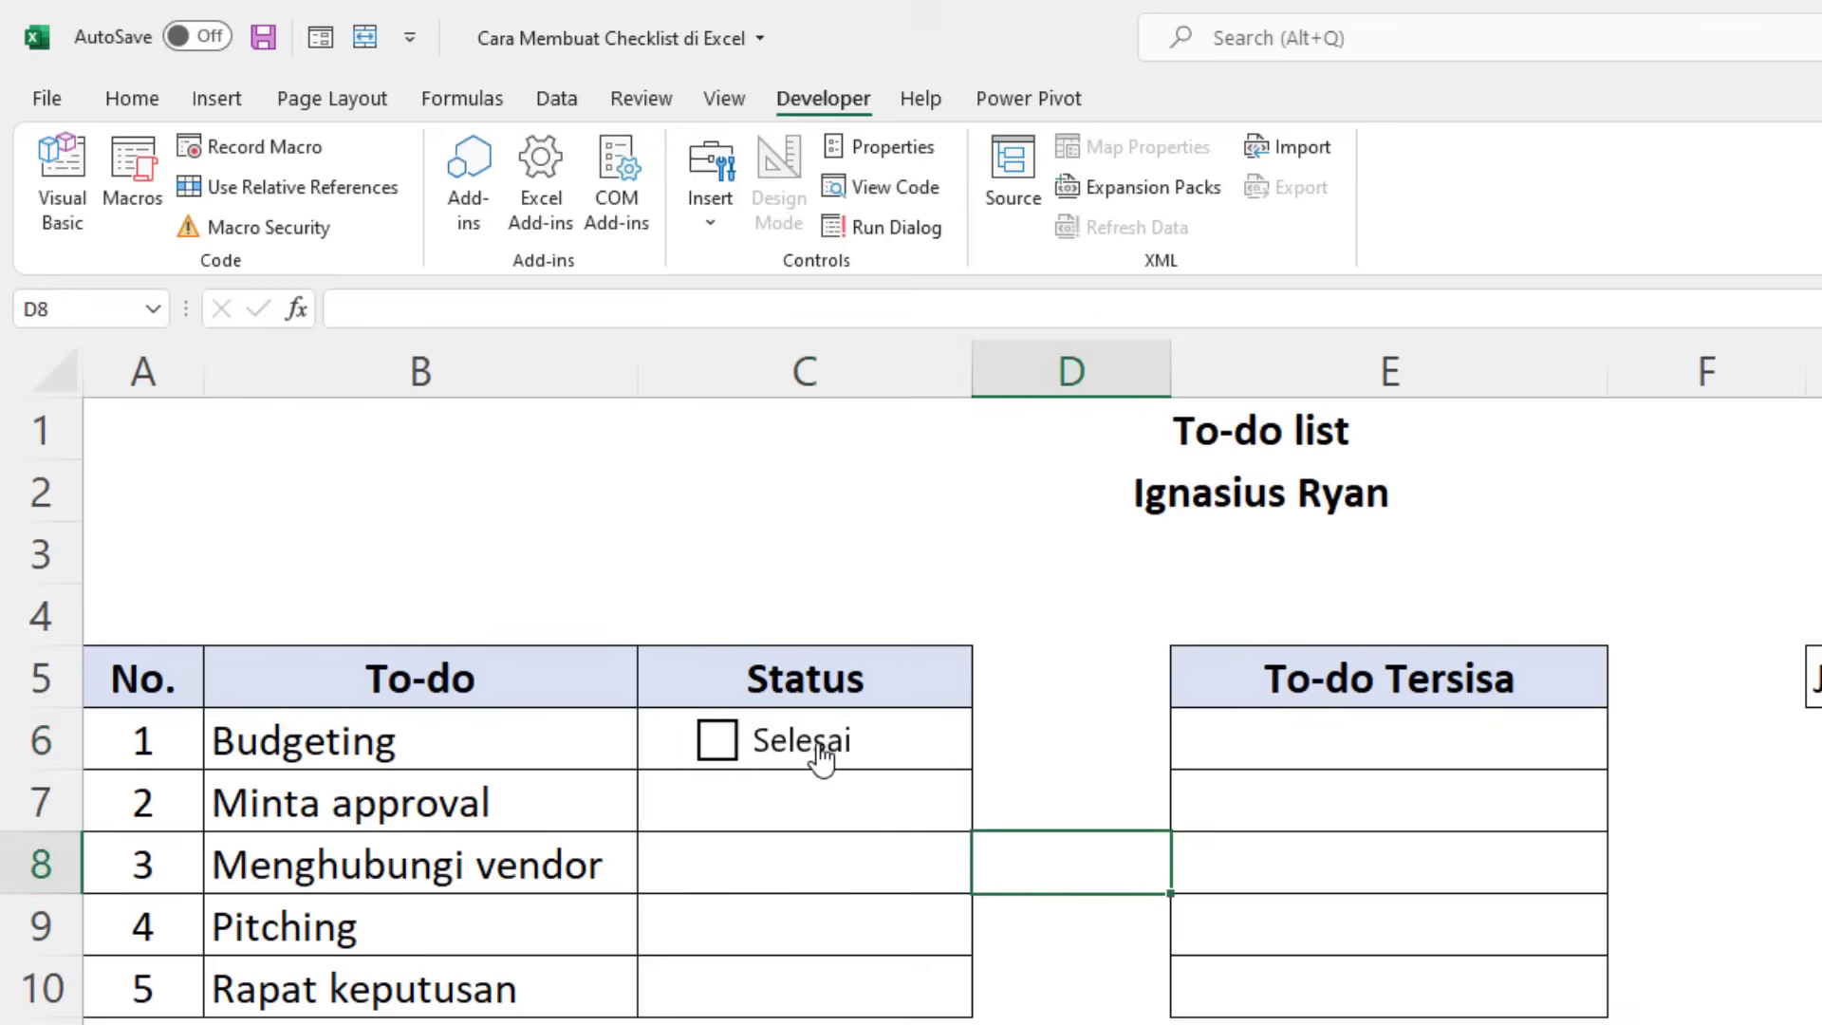
Fill the Selesai check box down from C6 to C10.
left_click(889, 744)
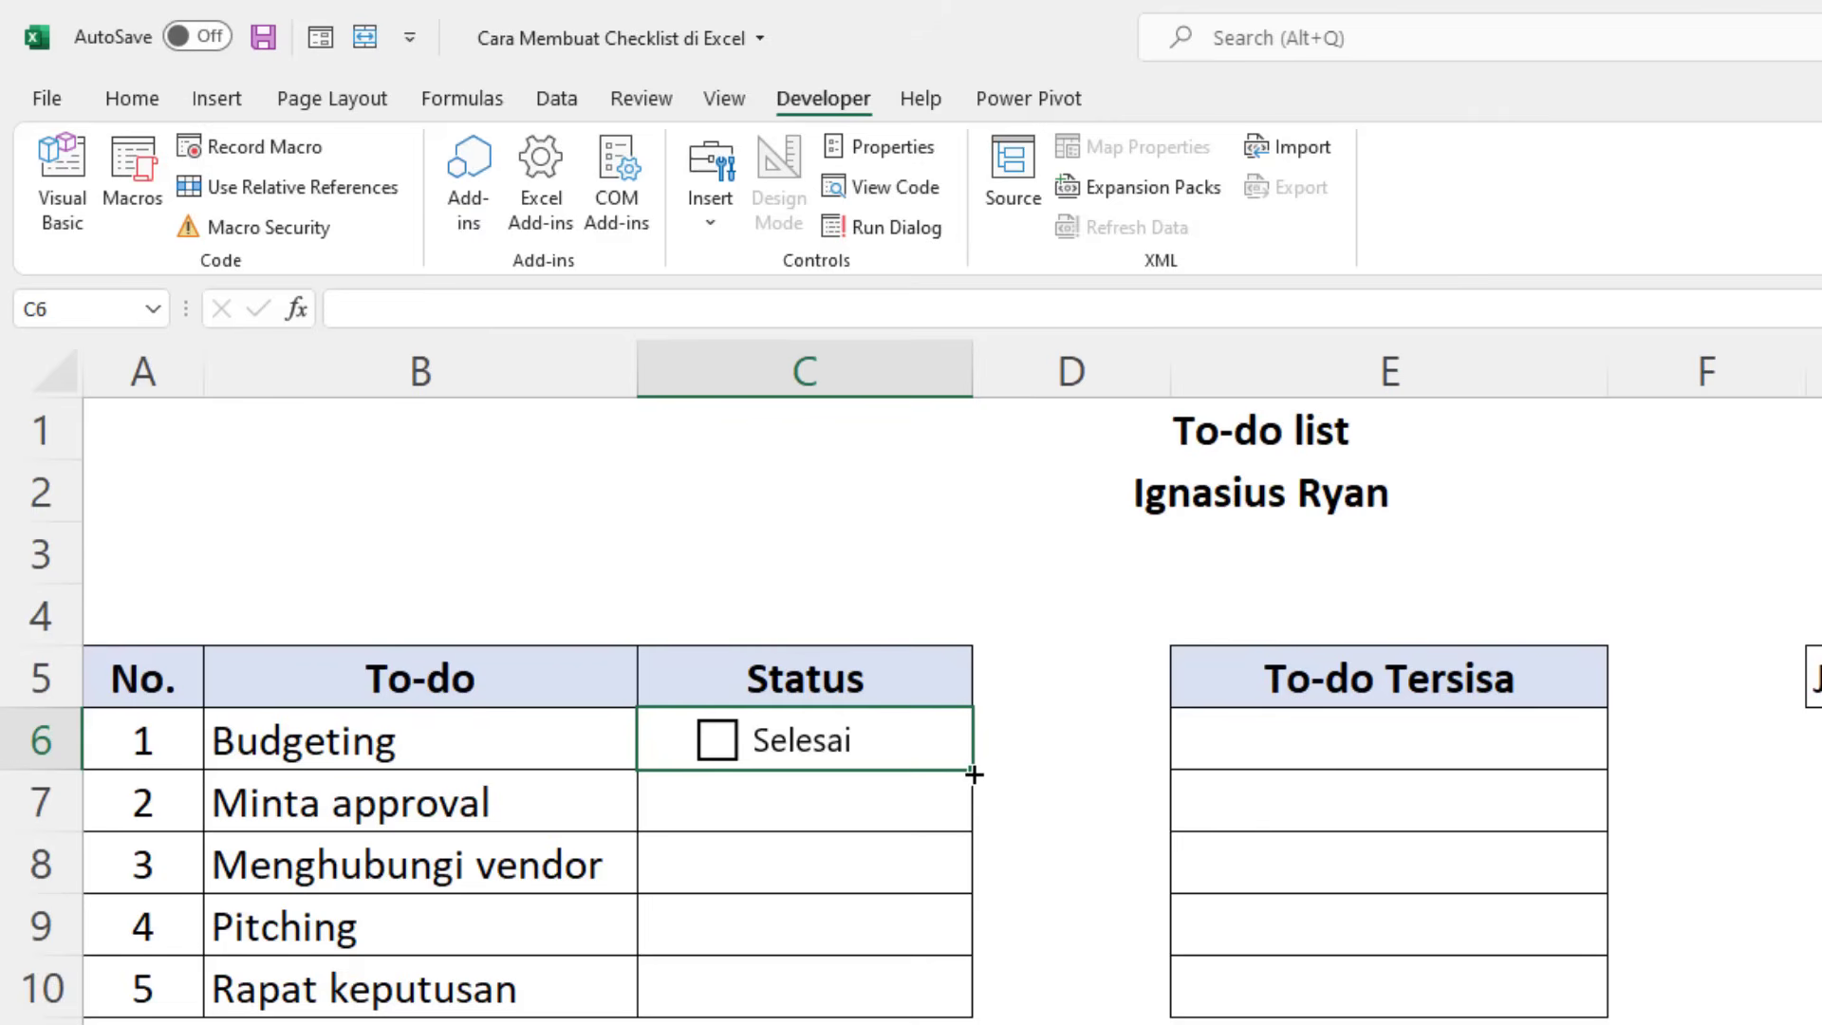
left_click_drag(974, 774, 983, 1004)
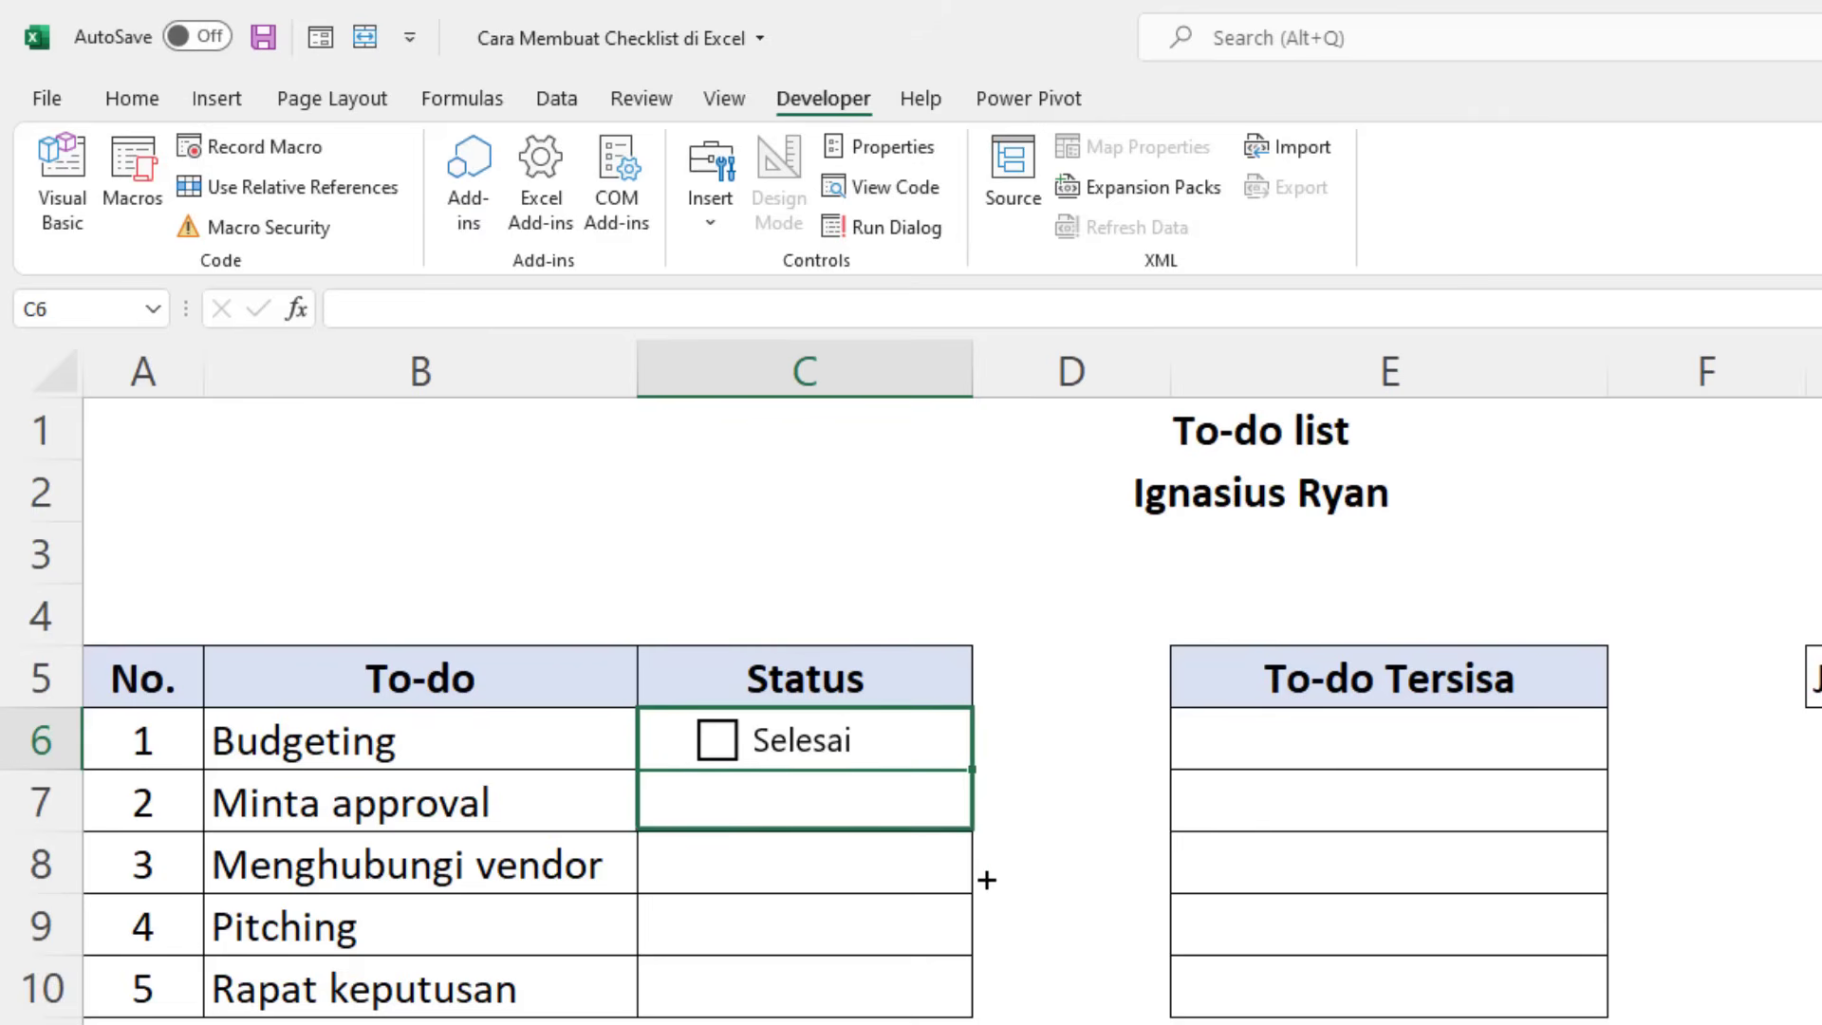
left_click(1075, 809)
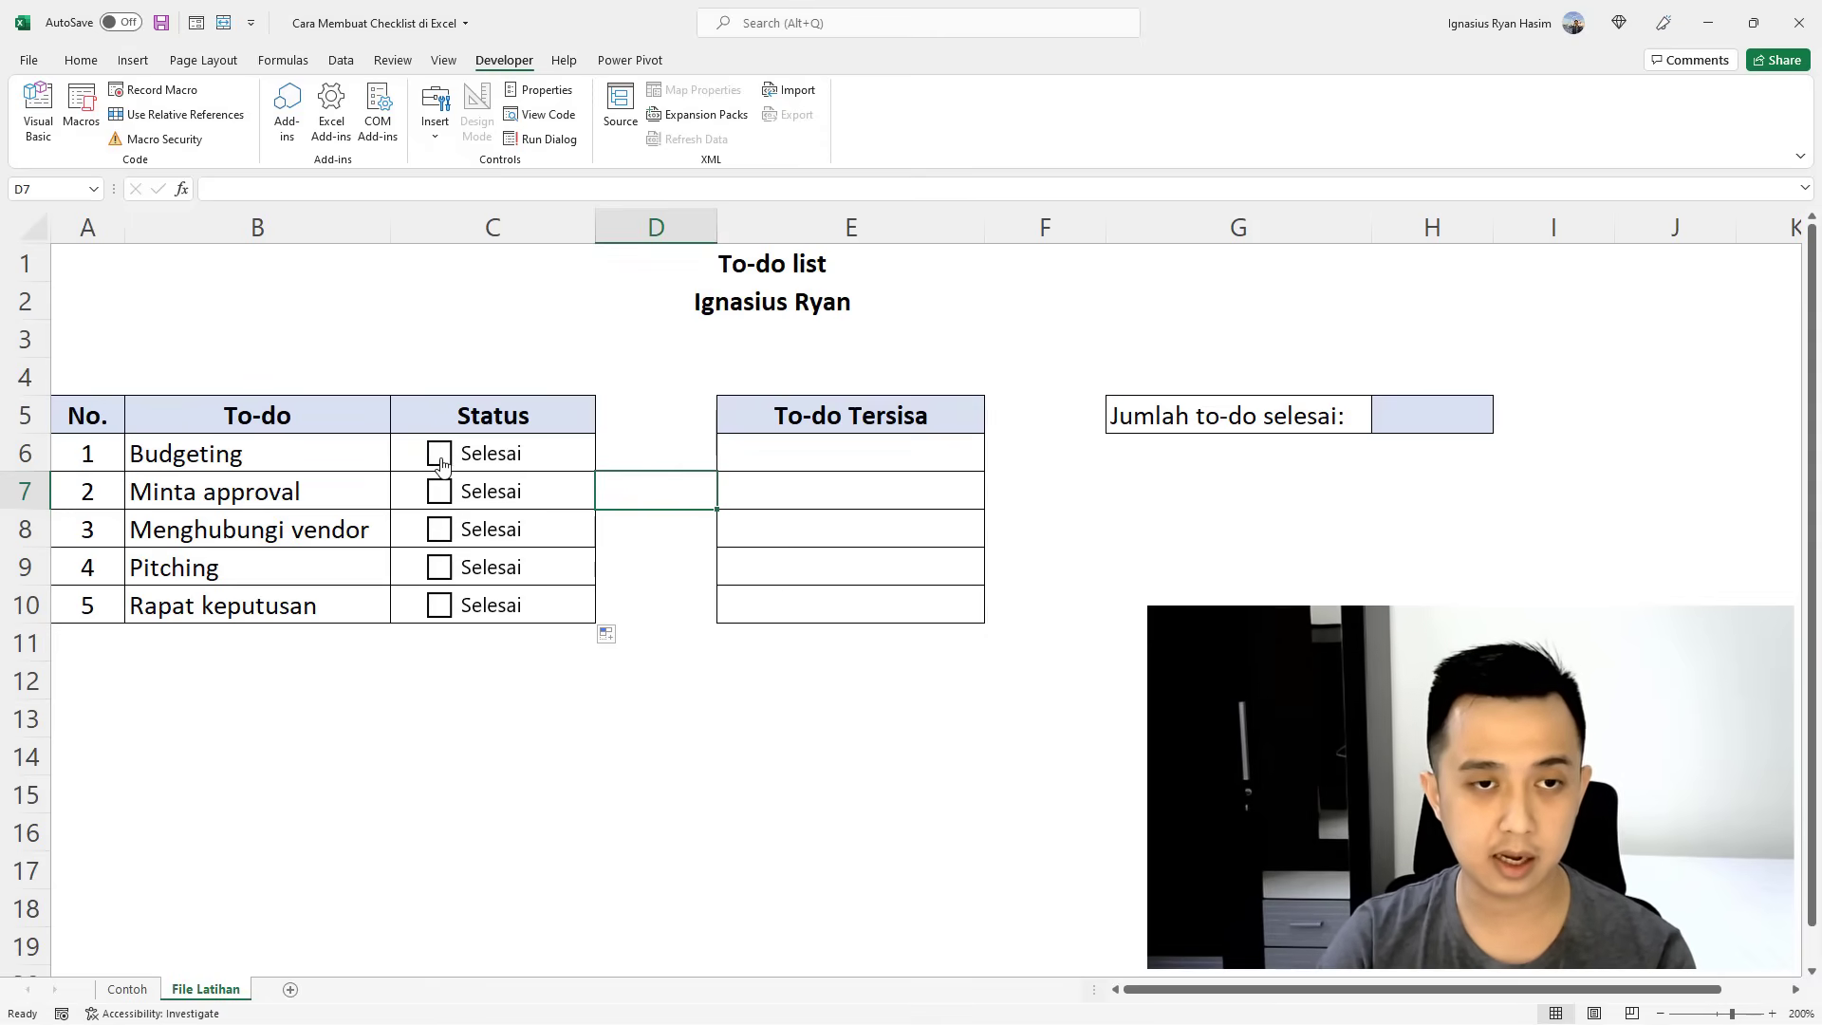
Untick the Menghubungi vendor and Budgeting check boxes, leaving all five Status boxes empty.
left_click(440, 531)
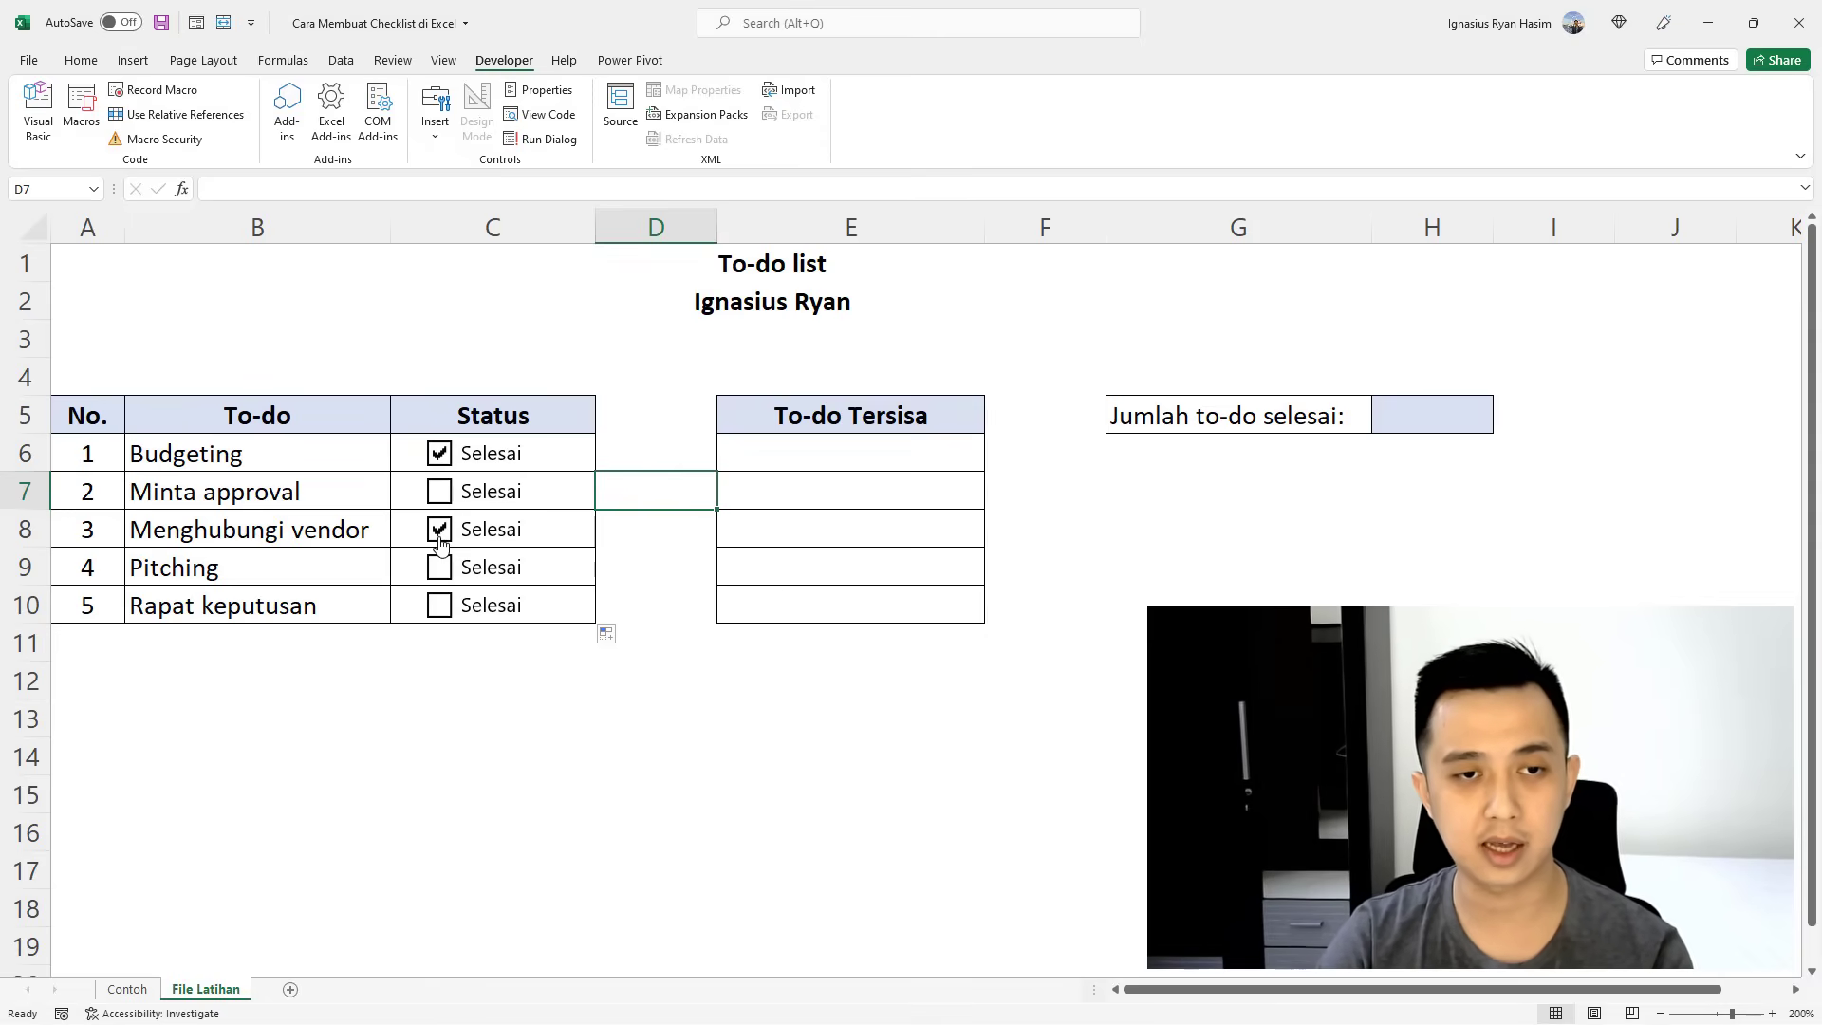
left_click(440, 531)
left_click(439, 453)
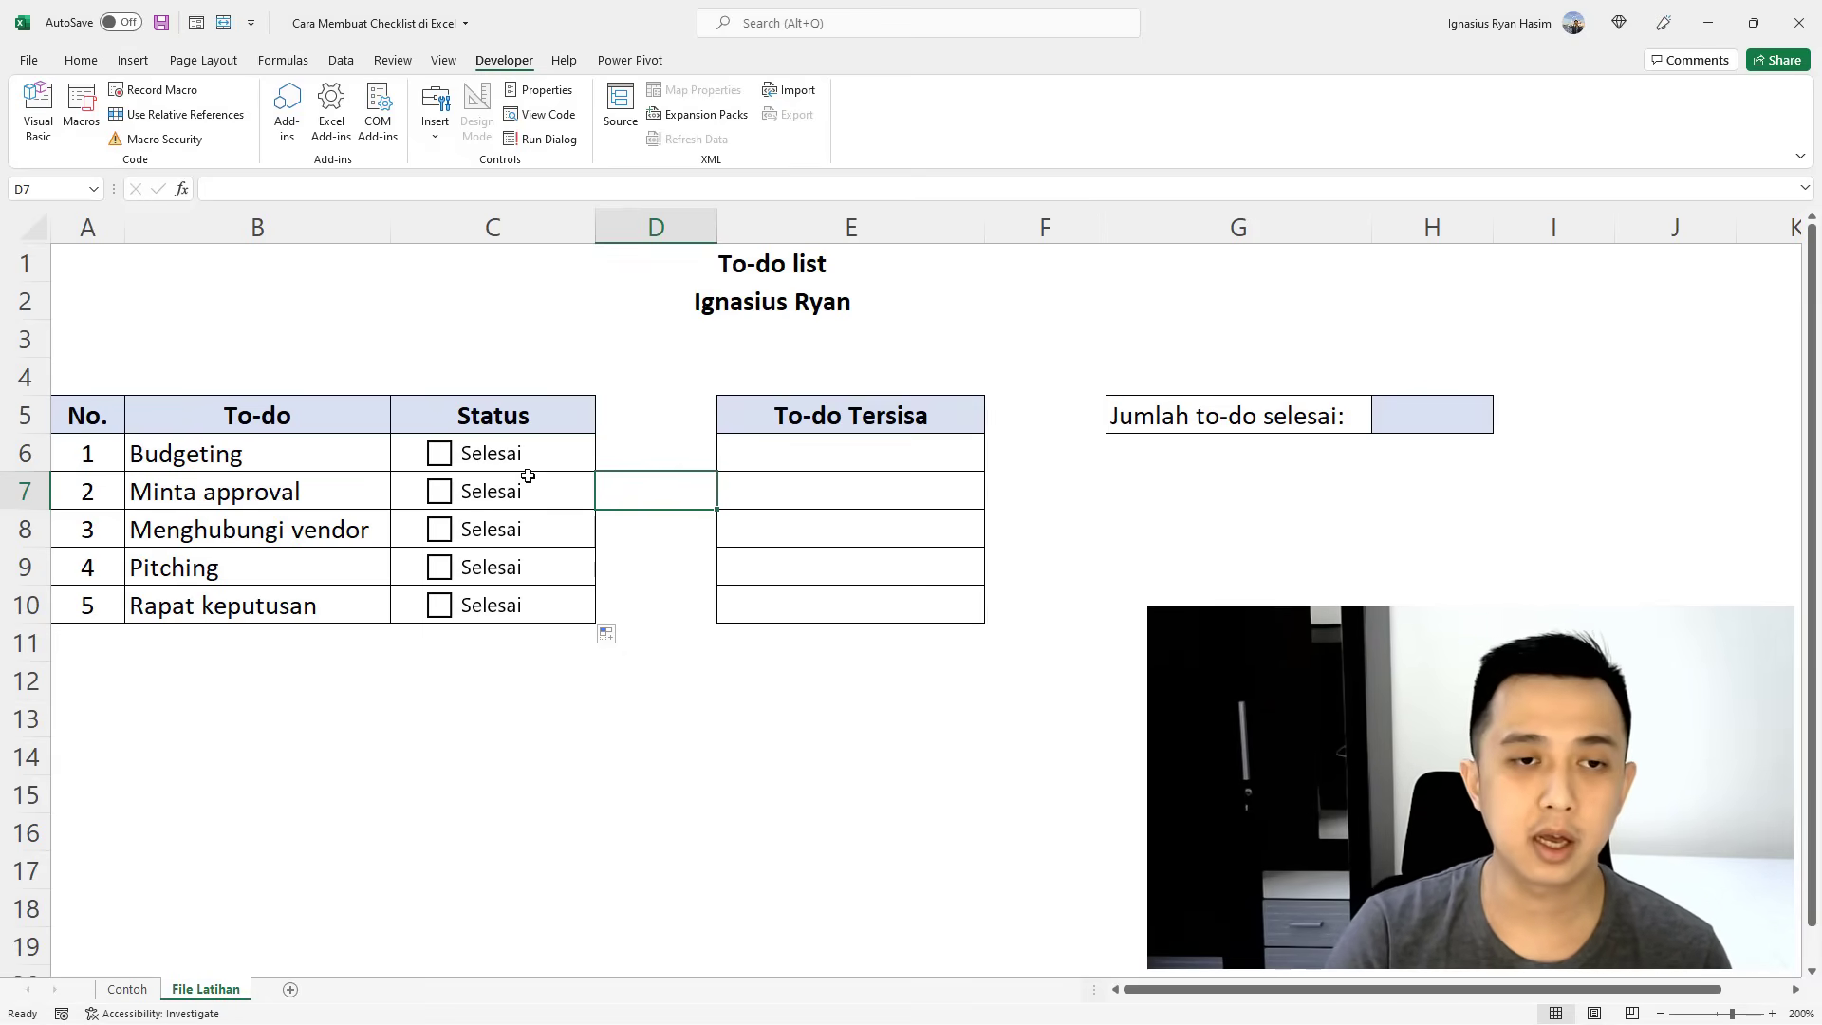
left_click(440, 455)
left_click(440, 456)
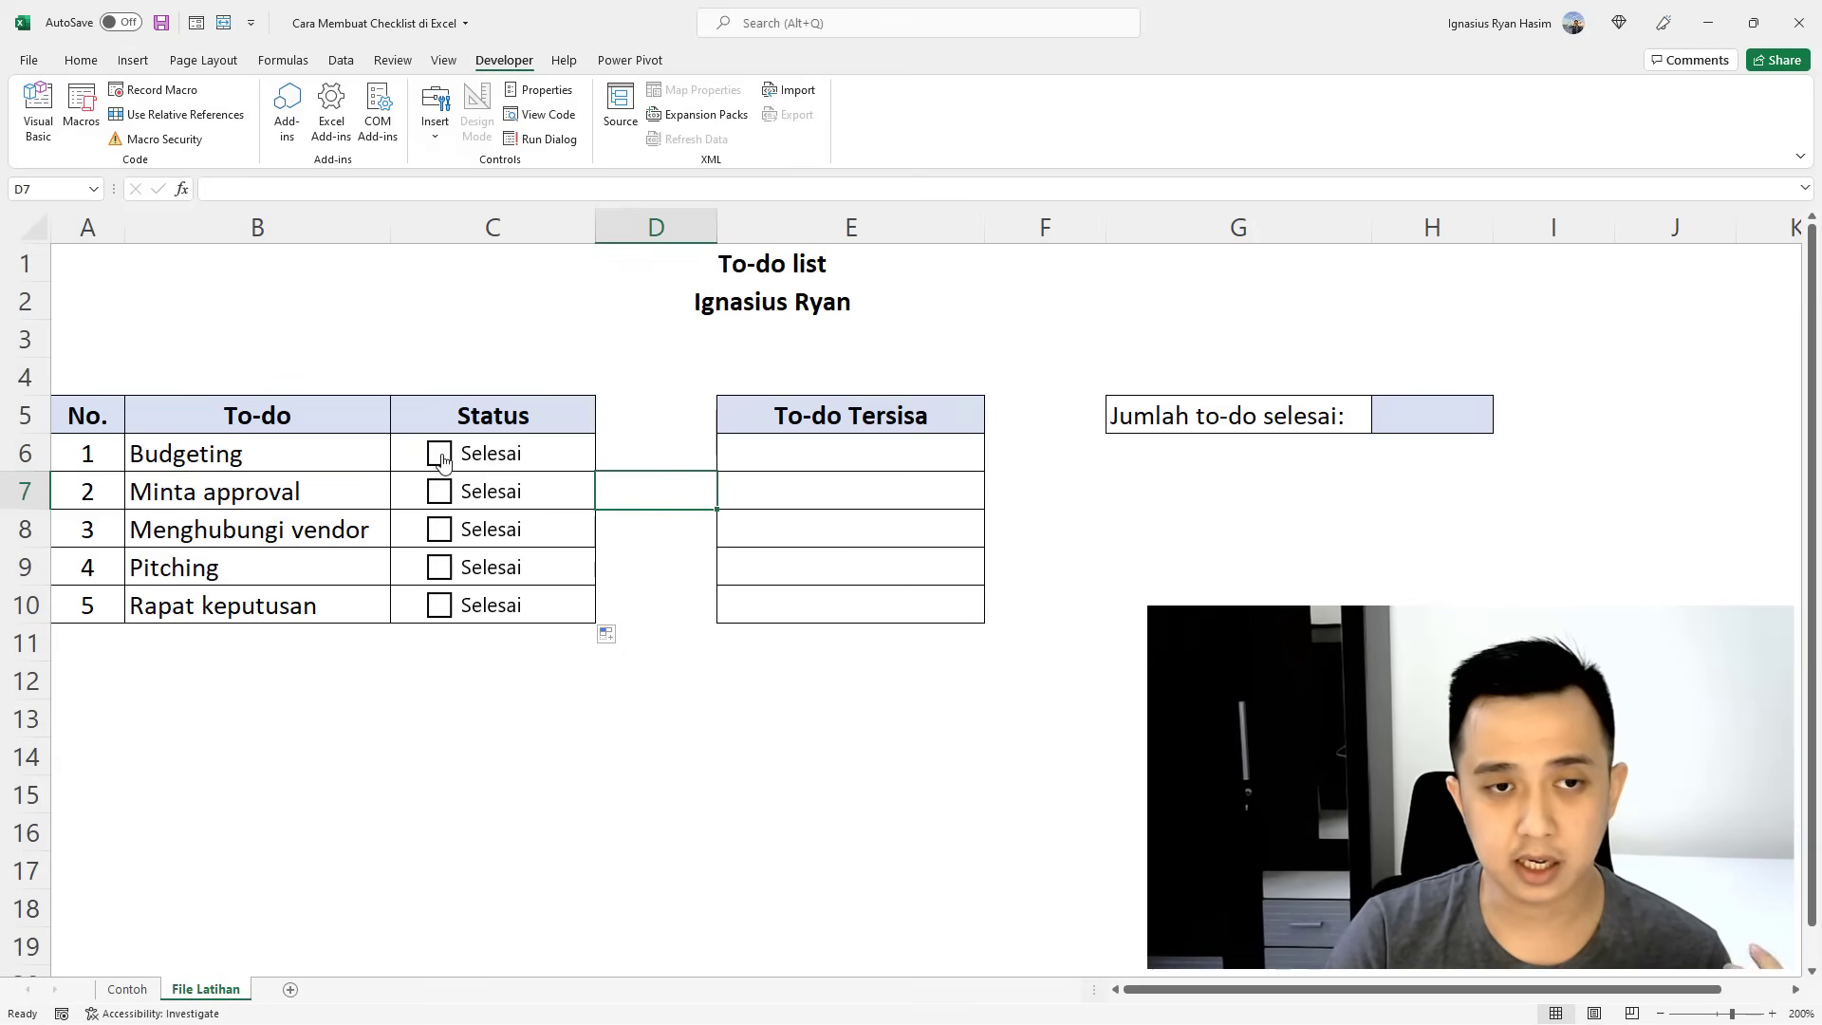
left_click(441, 457)
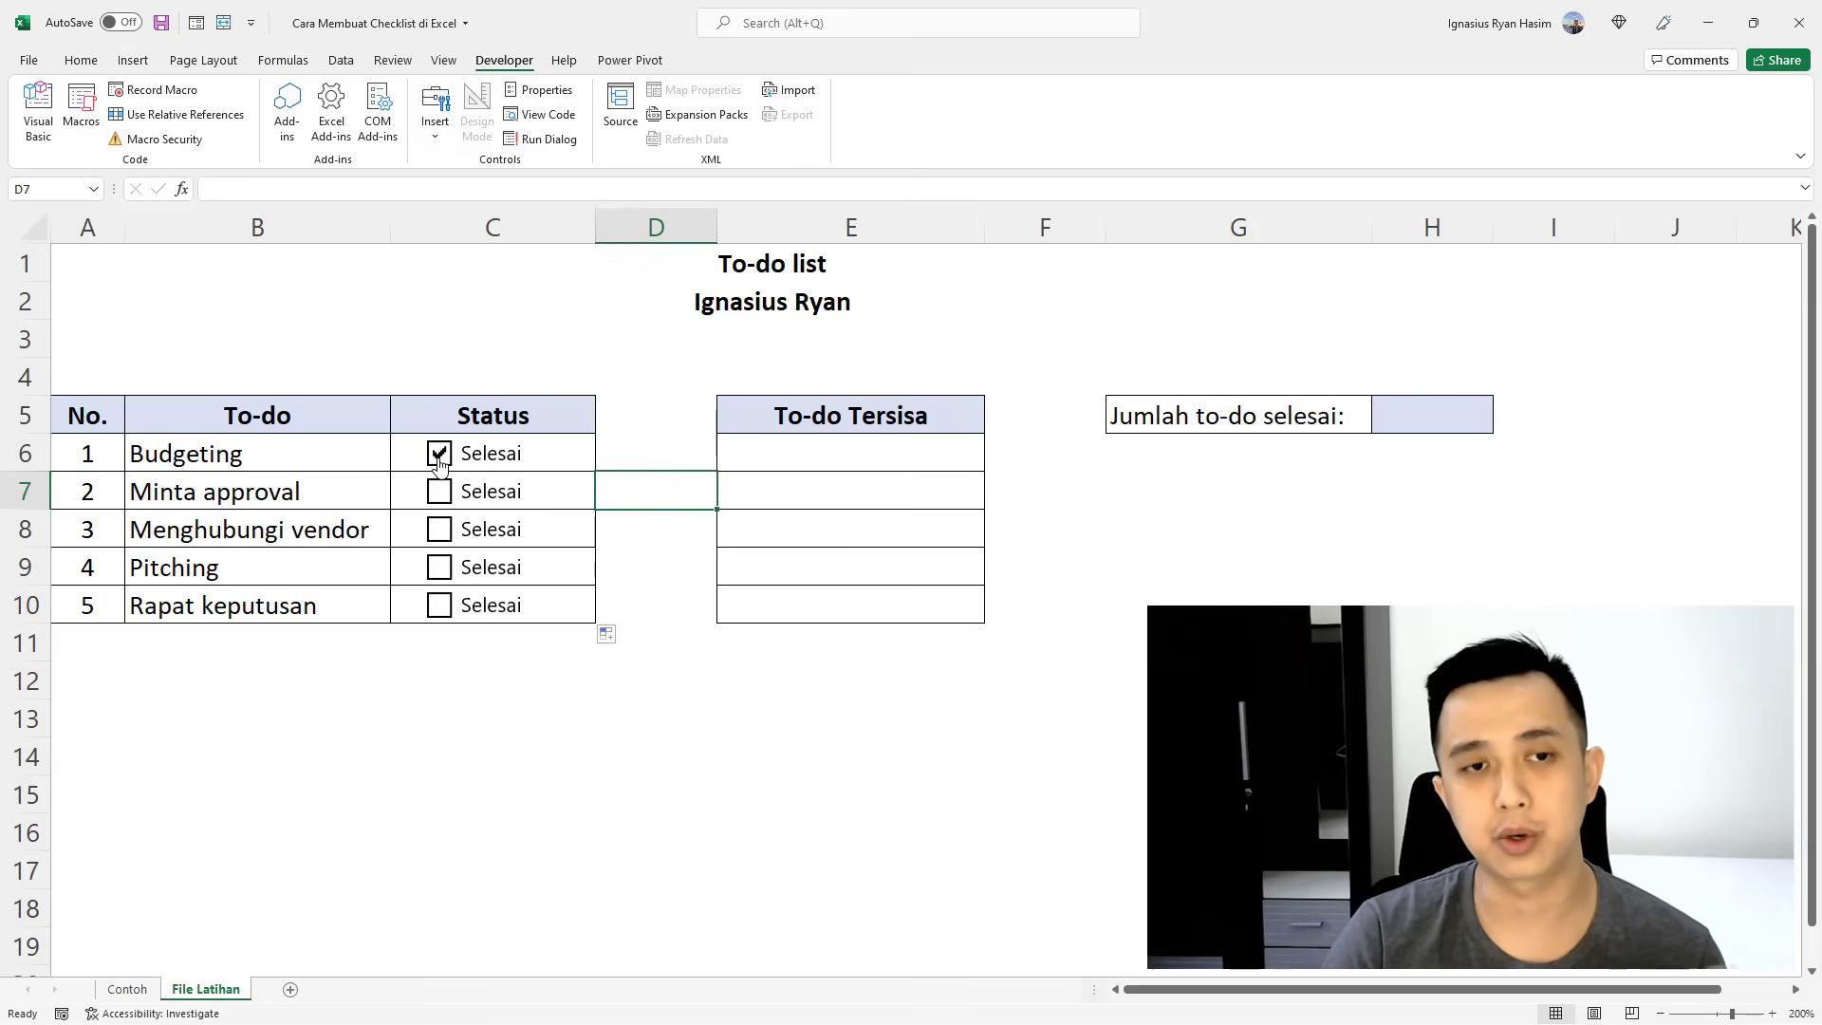
left_click(440, 461)
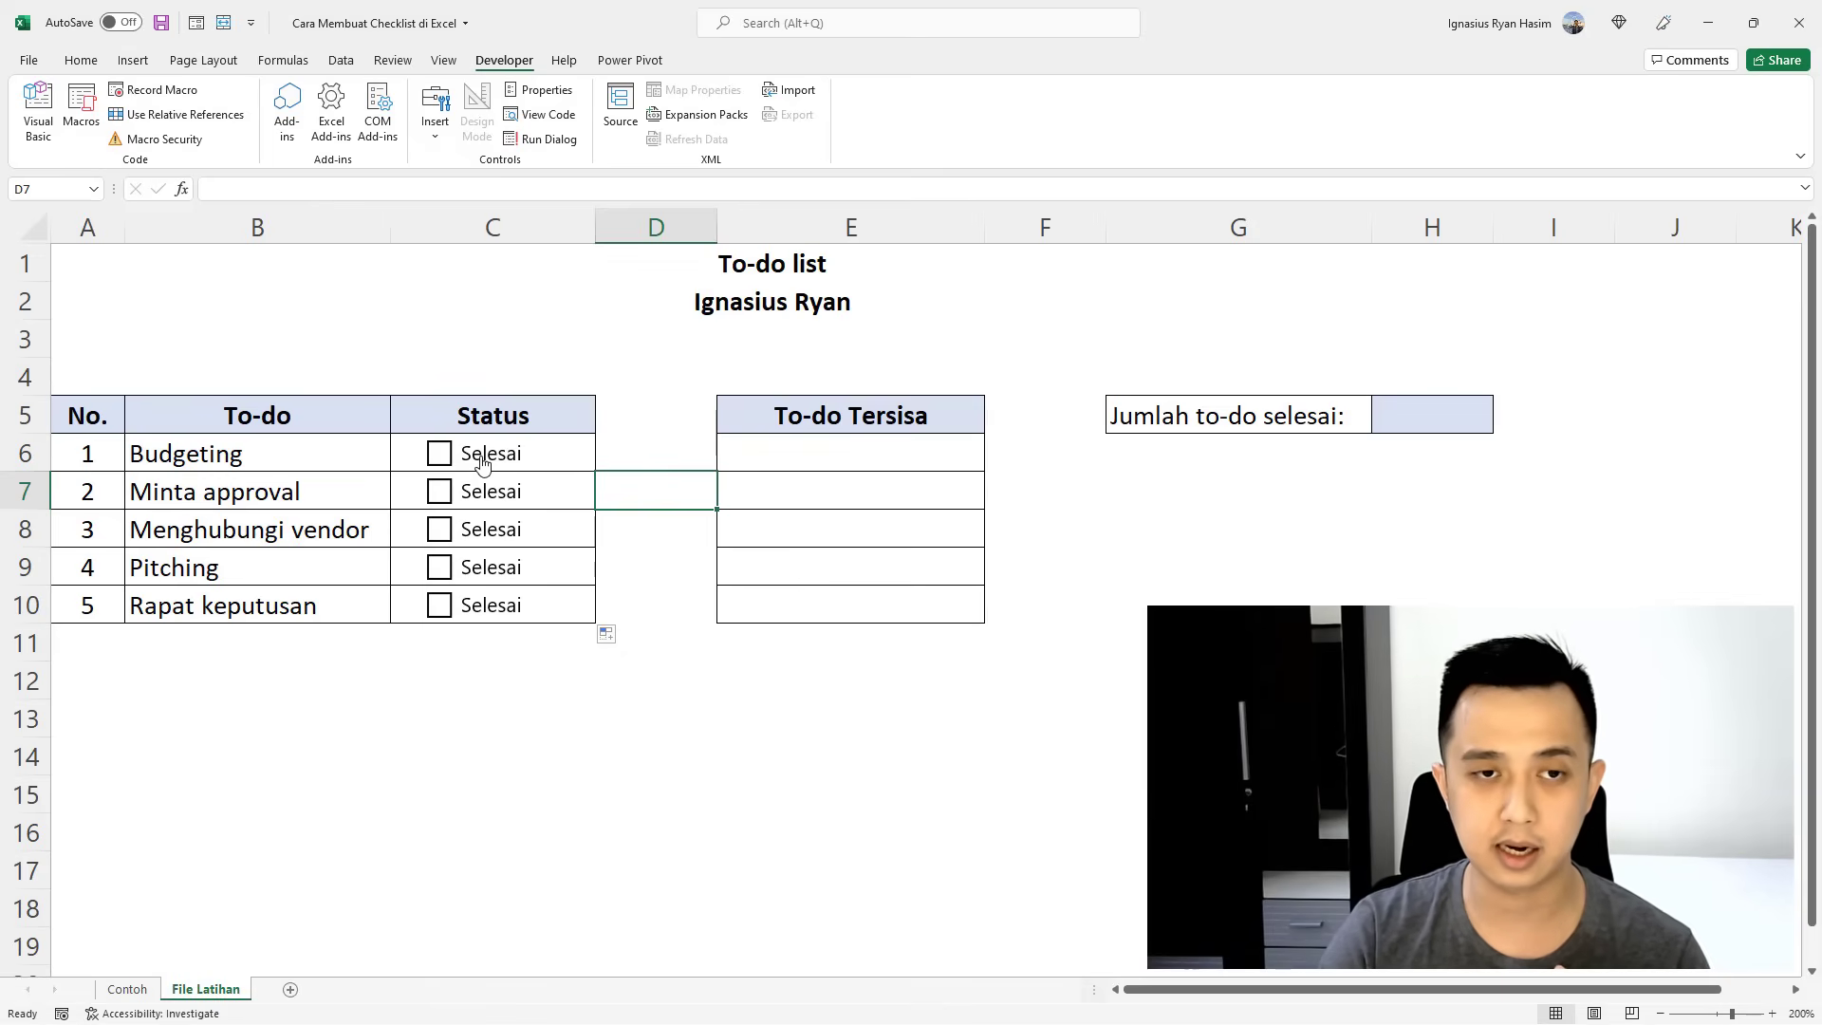
Link the Budgeting check box to cell $C$6 via Format Control.
right_click(483, 463)
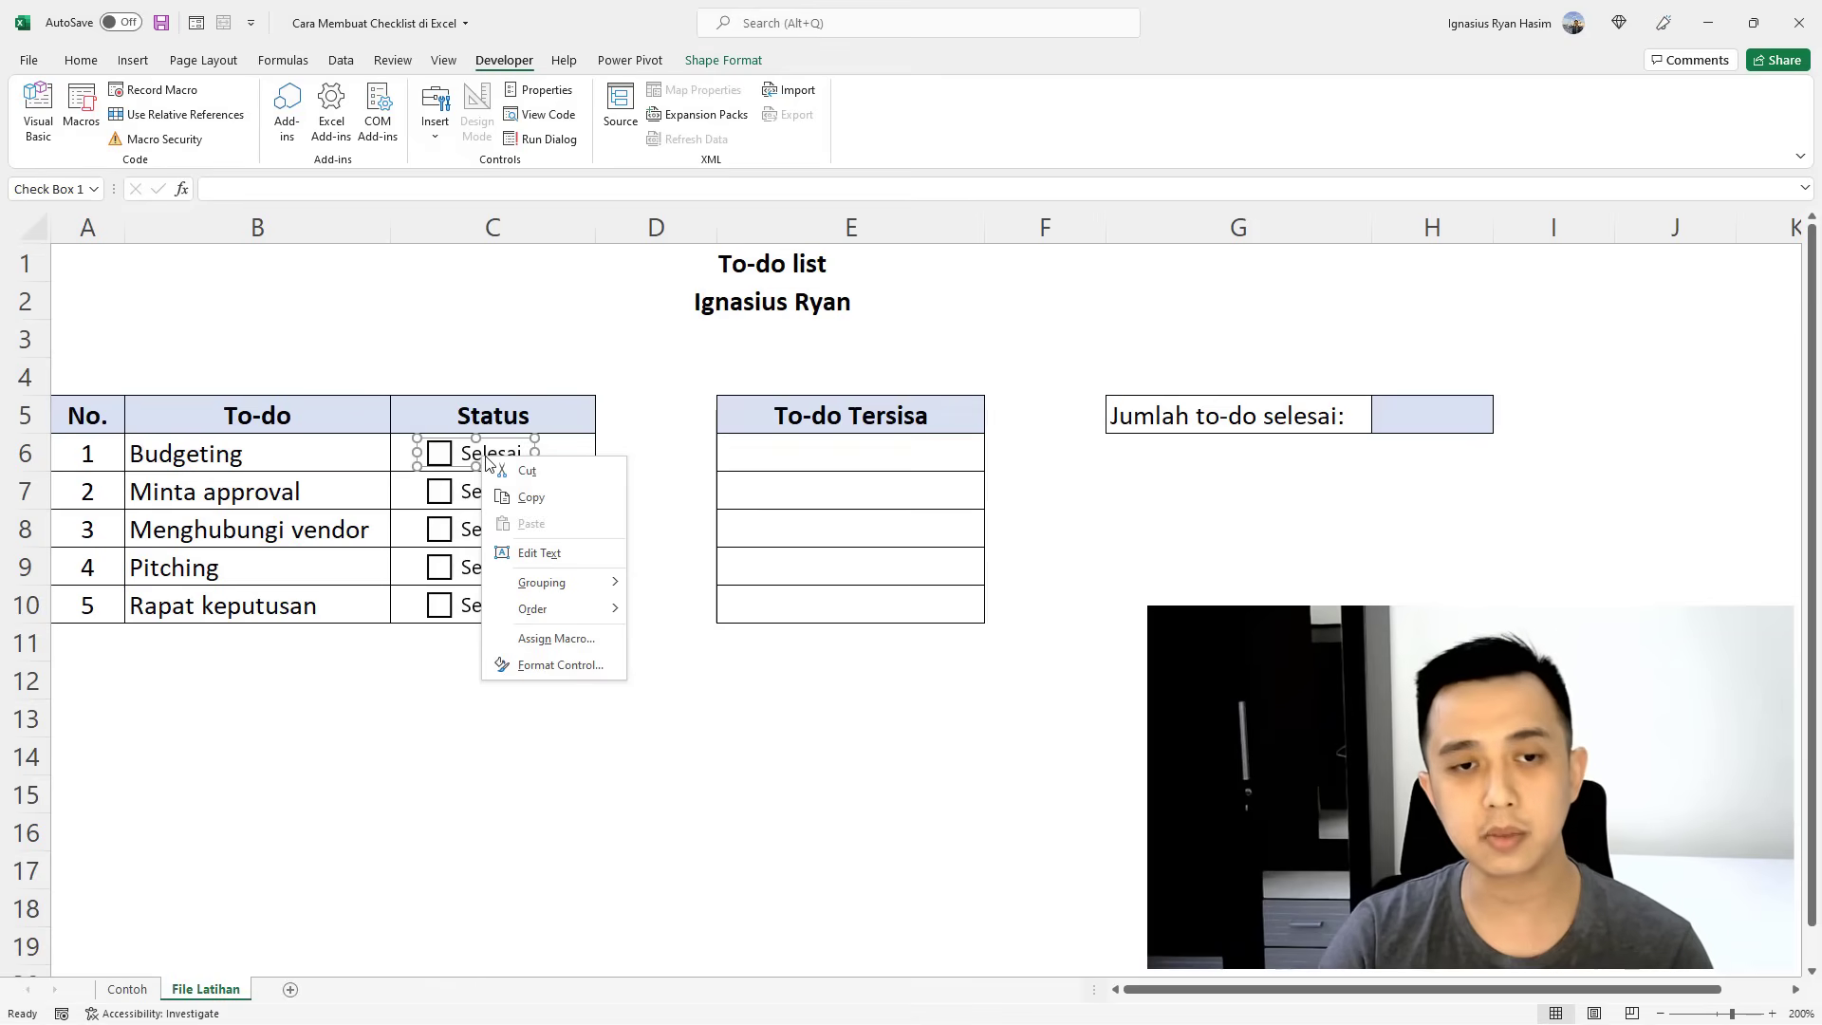
left_click(561, 665)
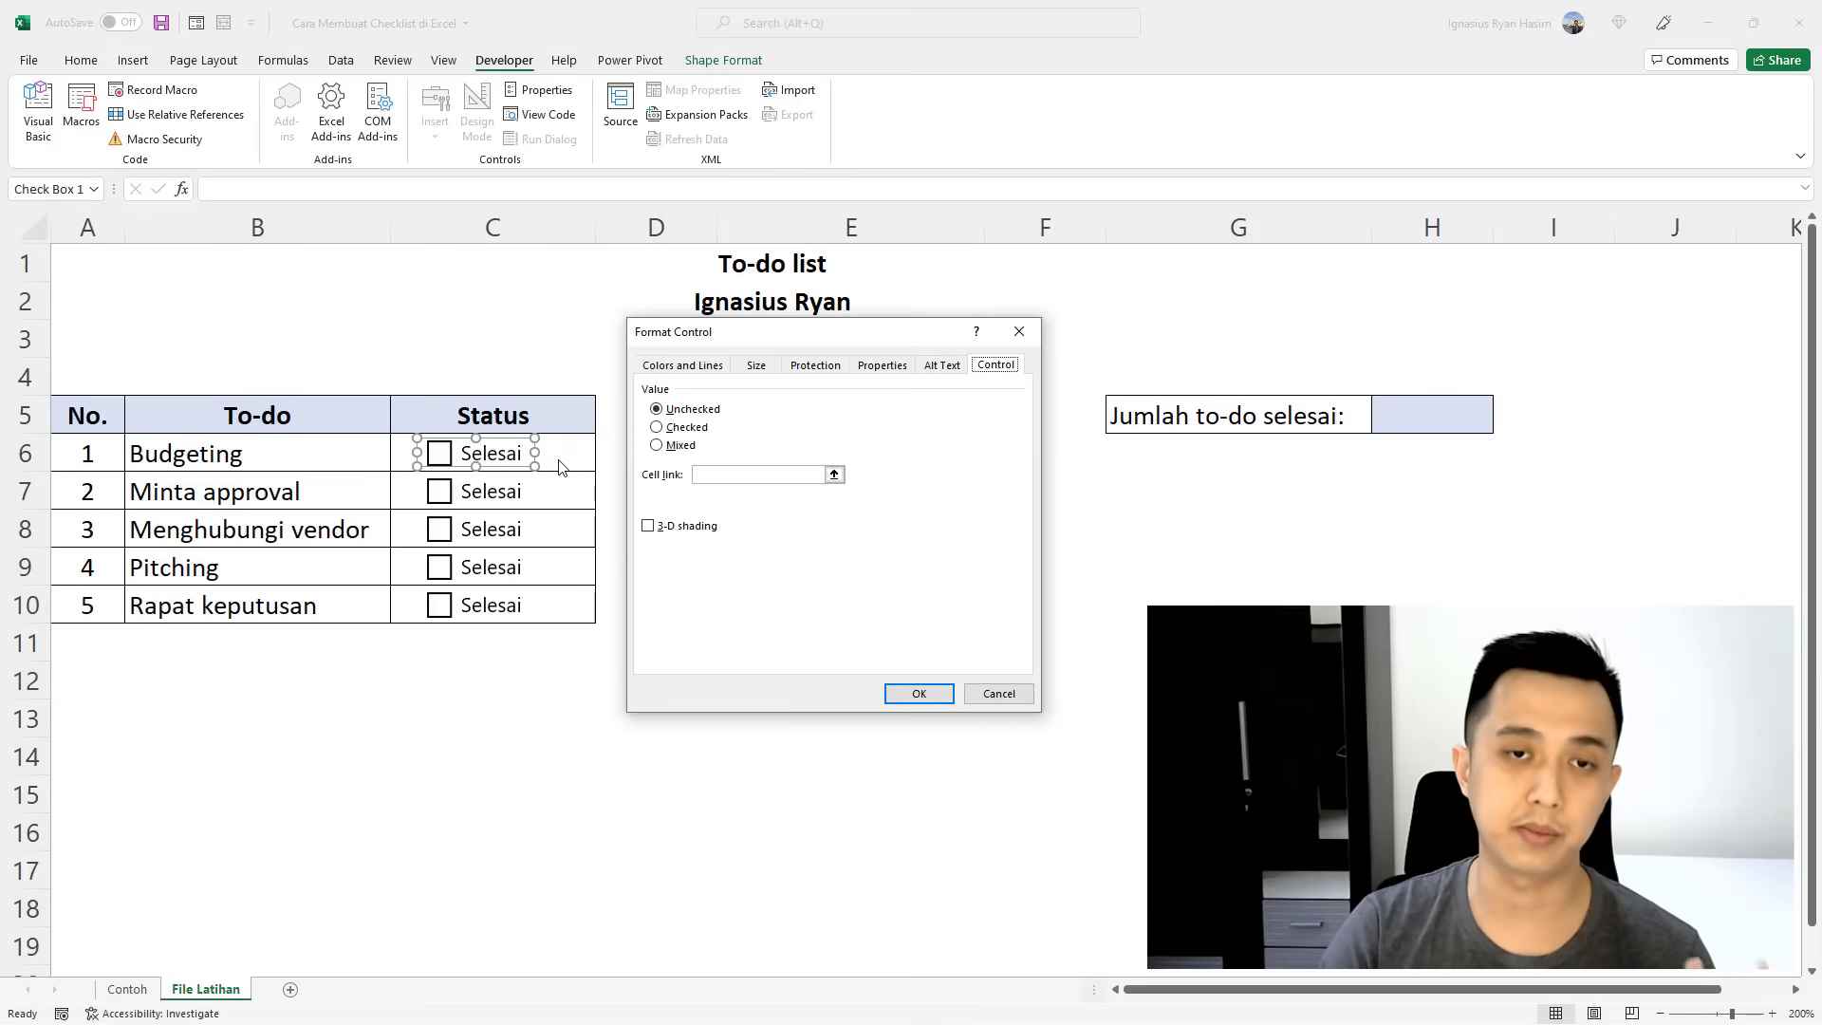
left_click(734, 476)
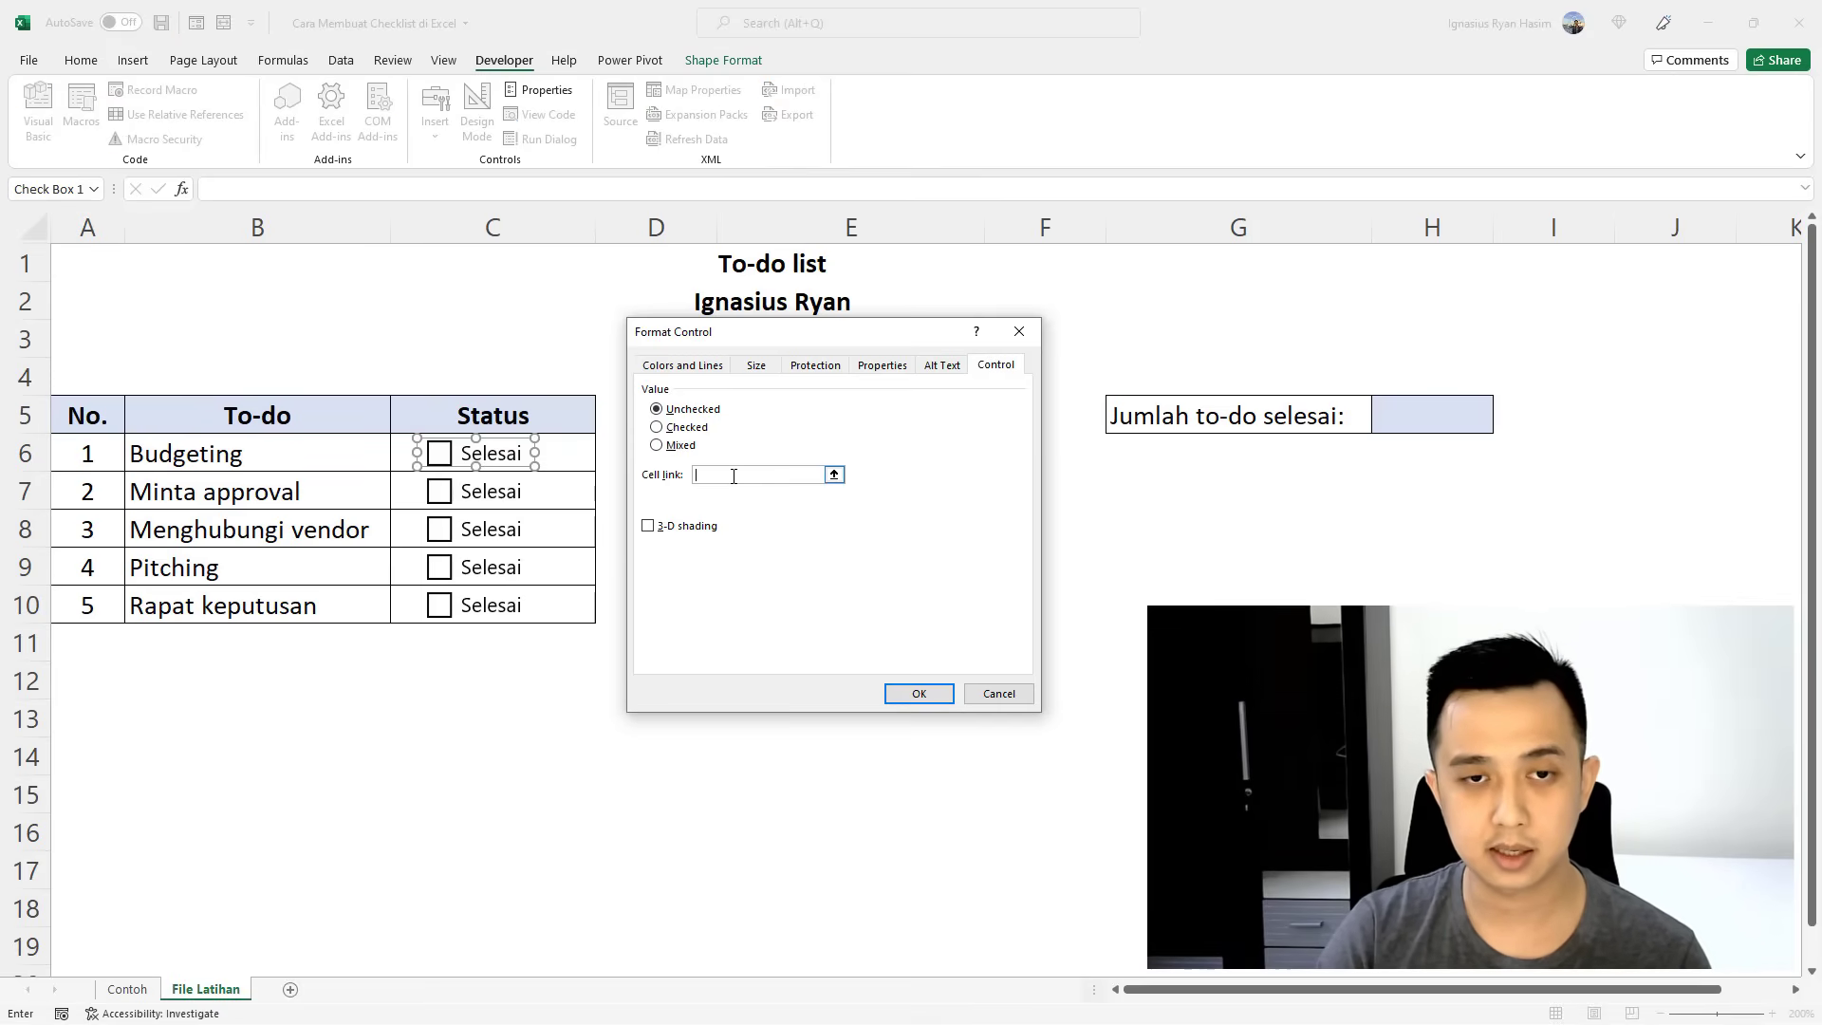
left_click(570, 454)
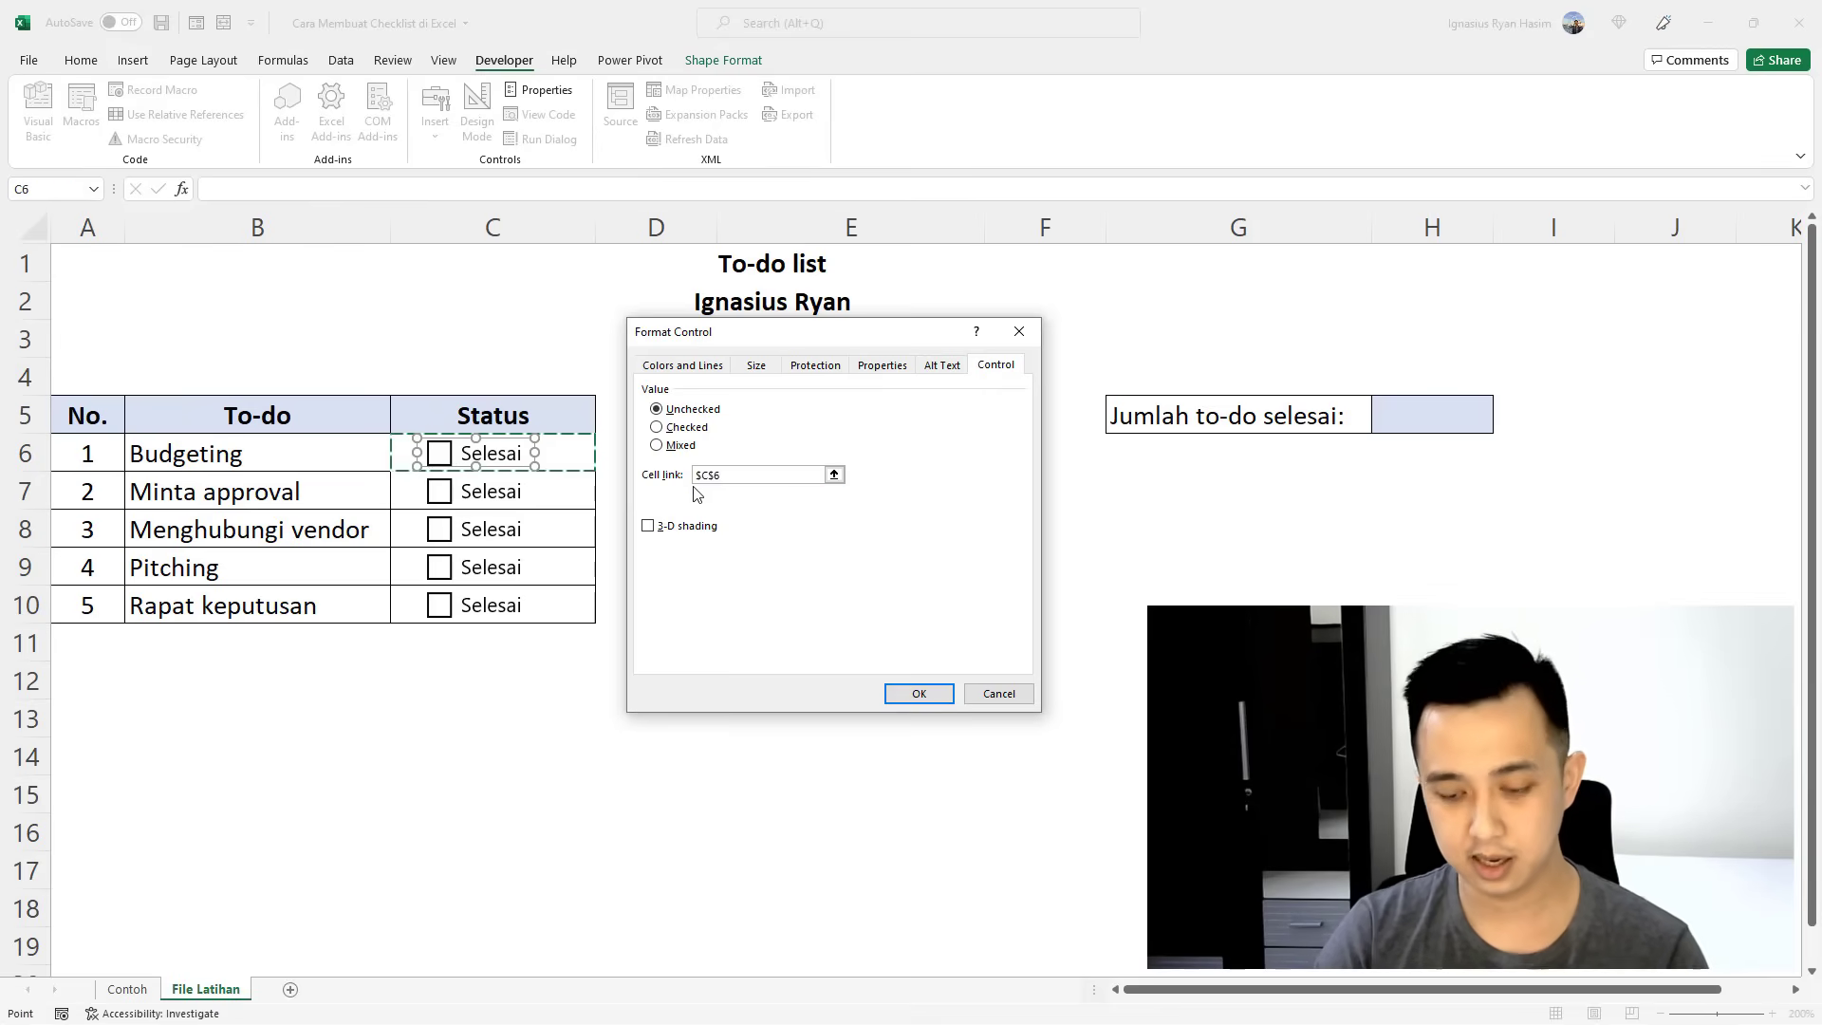
key("Return")
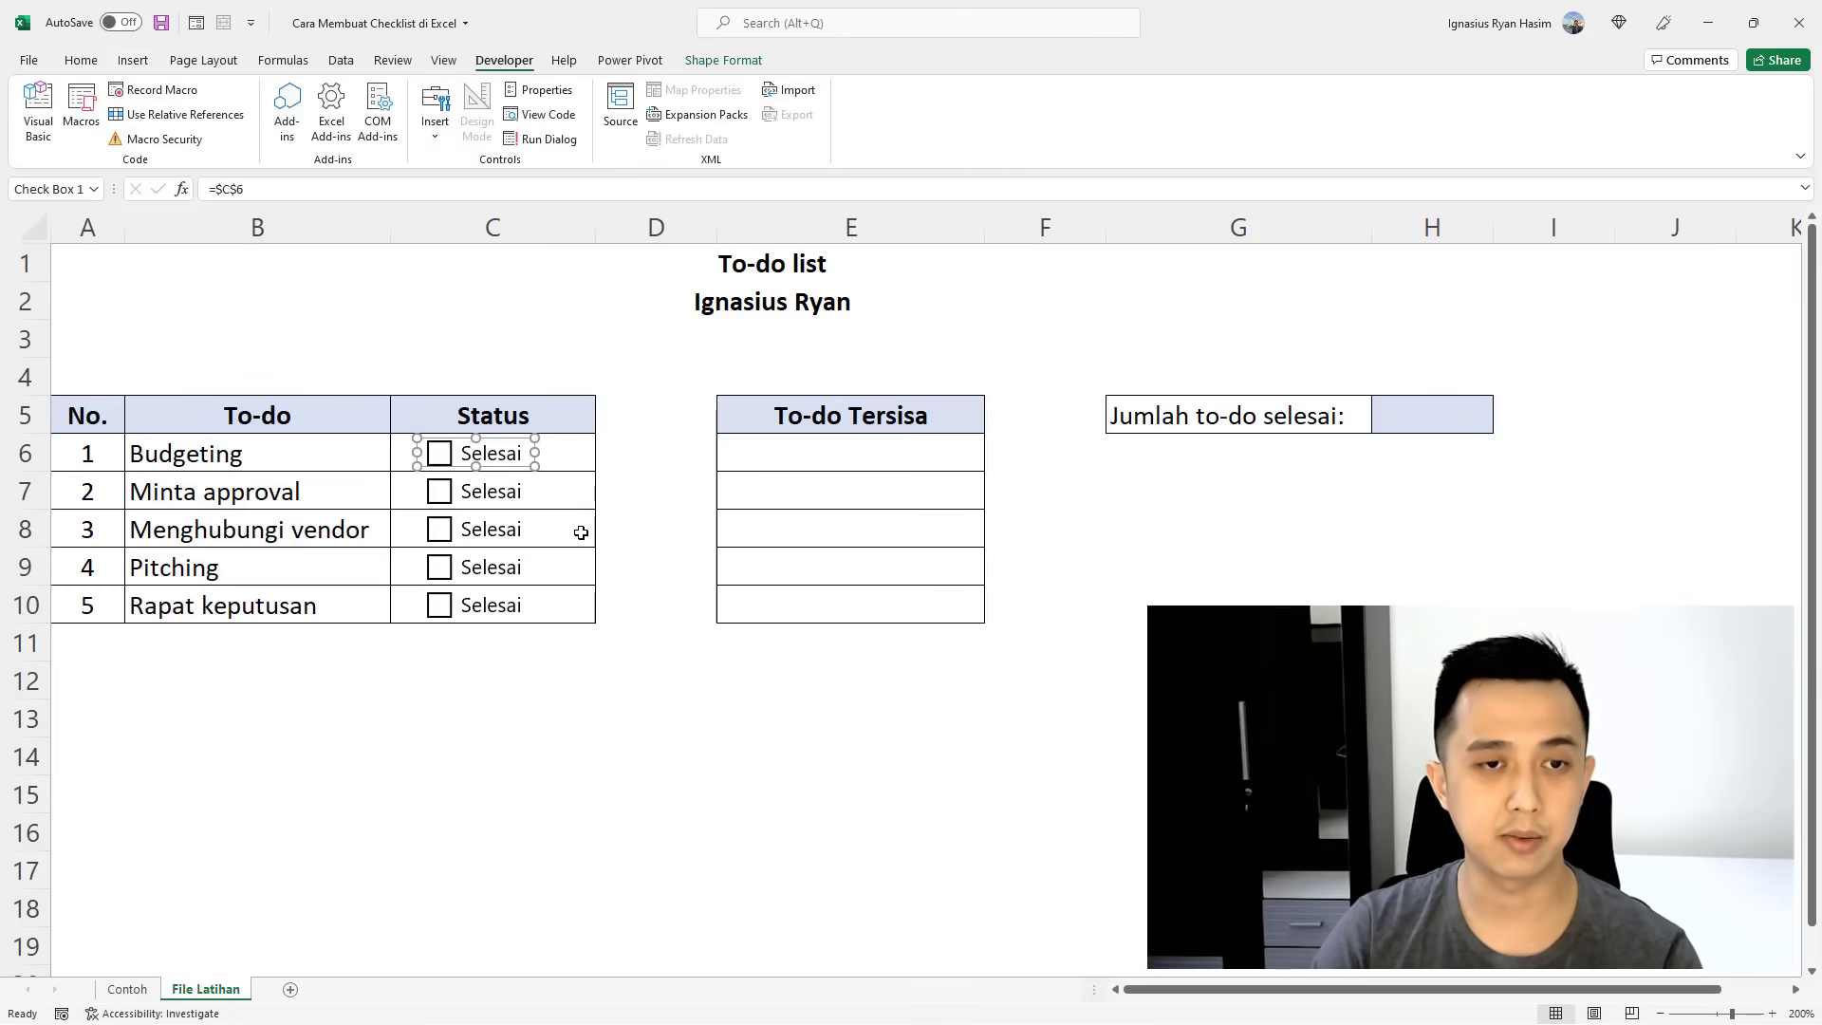
Link the Minta approval and Menghubungi vendor check boxes to cells C7 and C8.
right_click(515, 500)
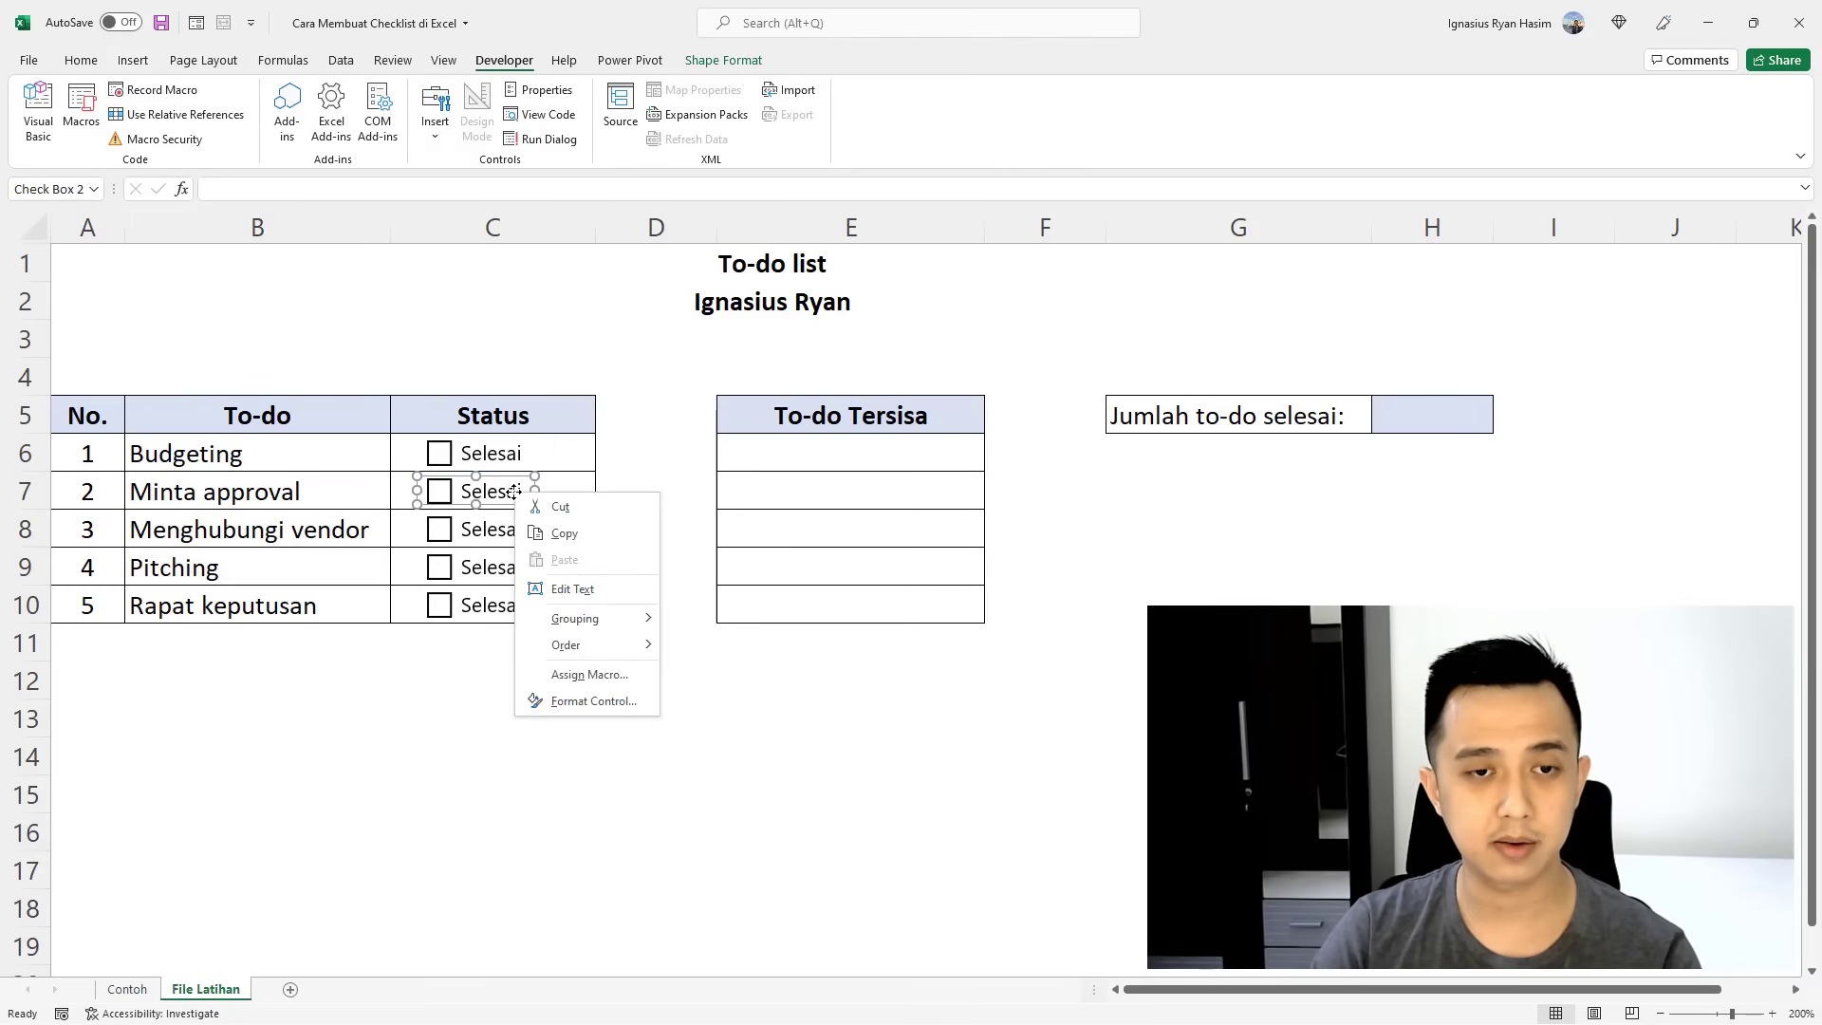
left_click(589, 702)
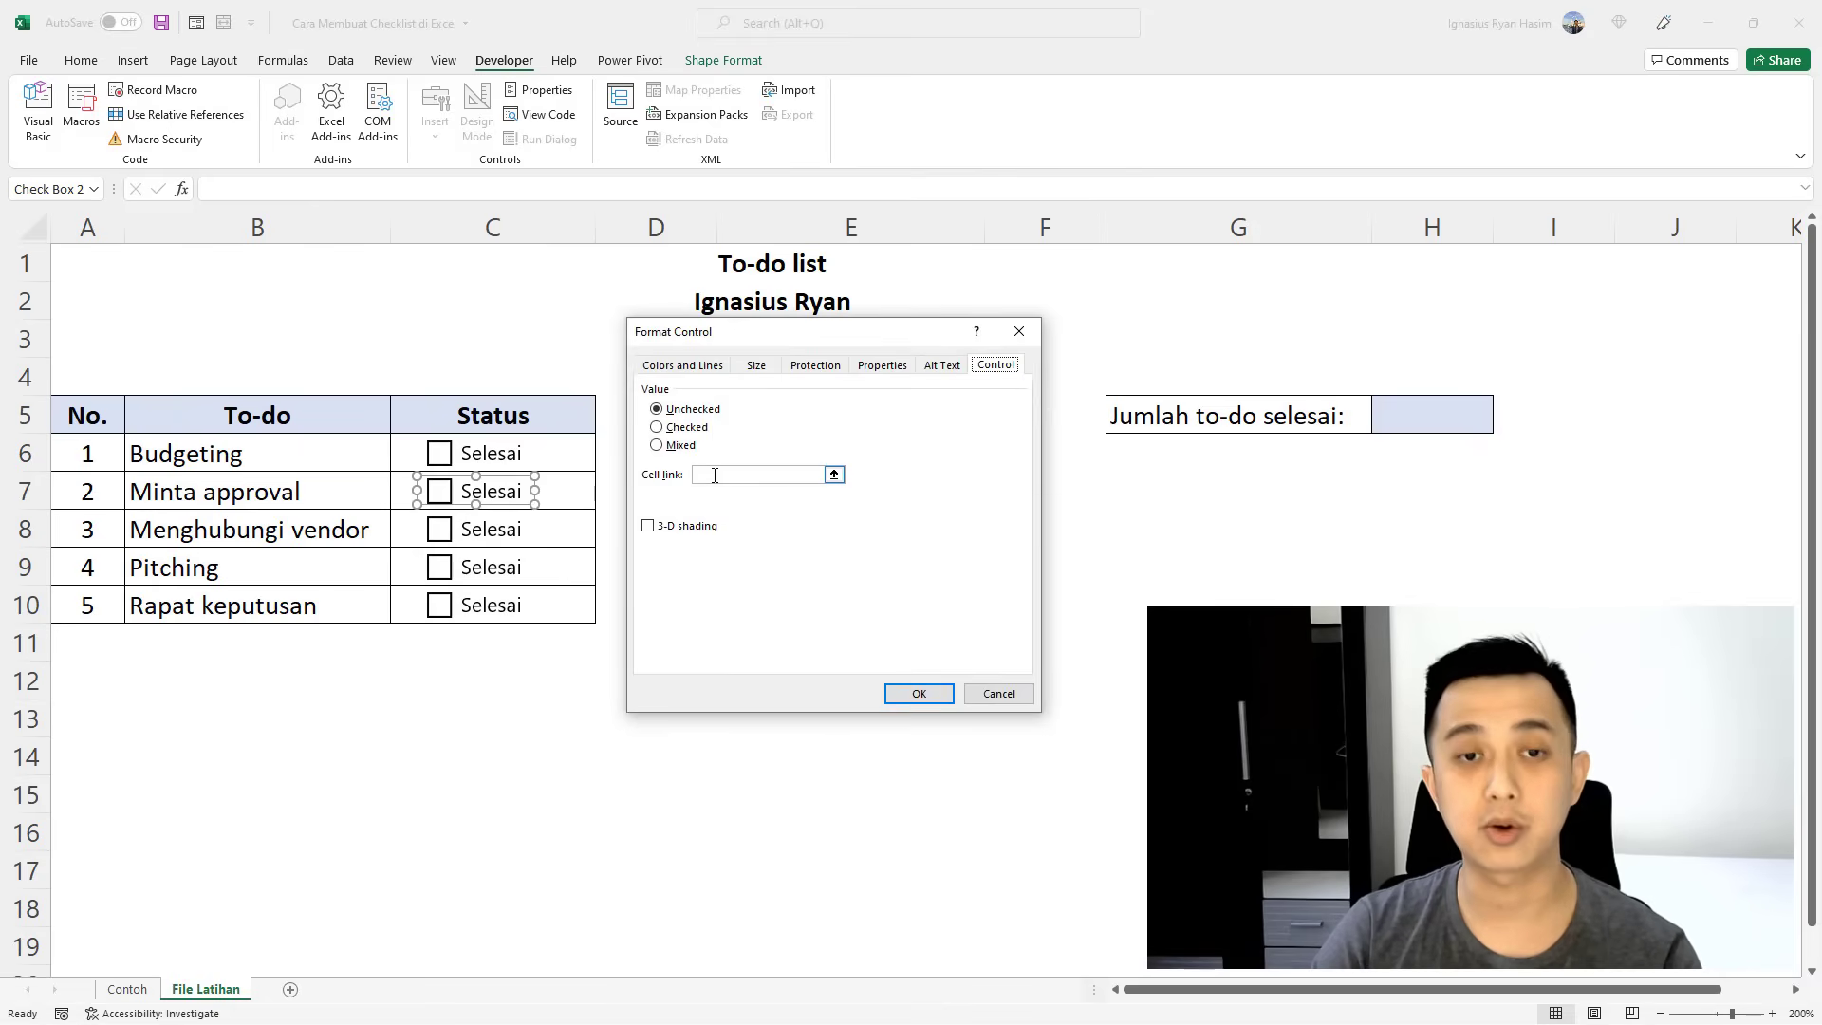
left_click(715, 475)
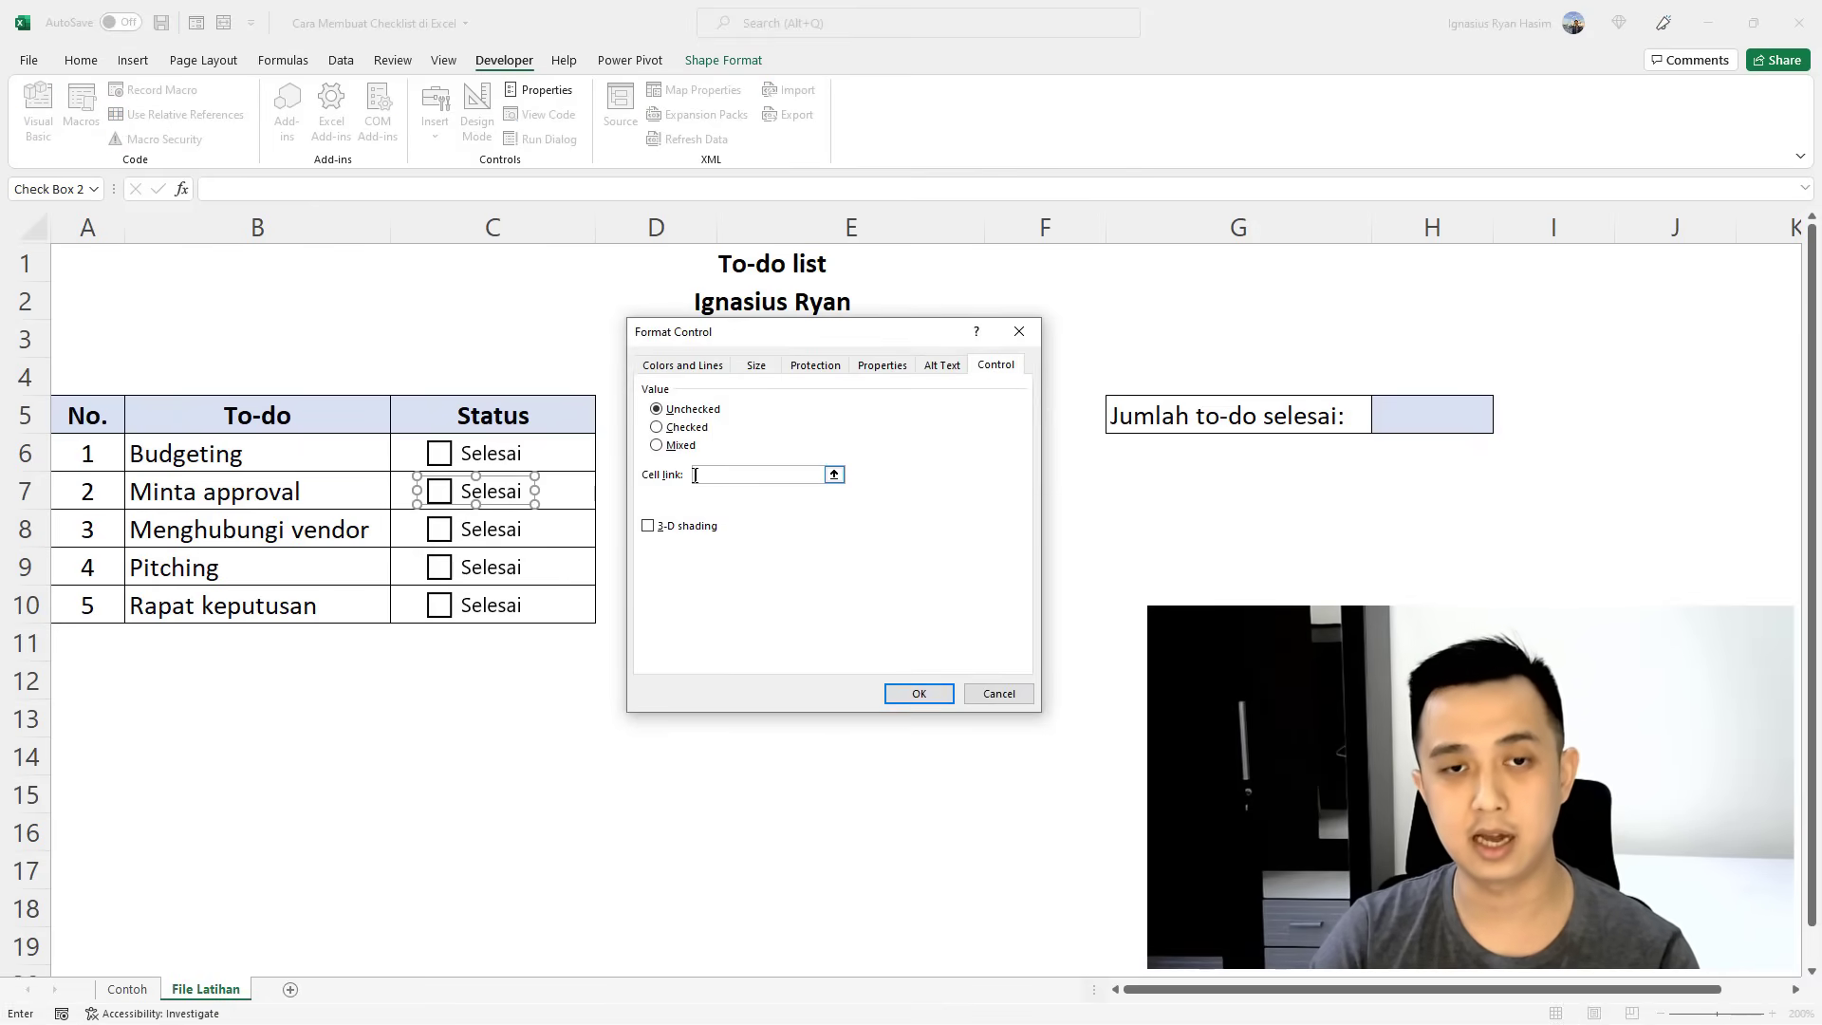
left_click(580, 499)
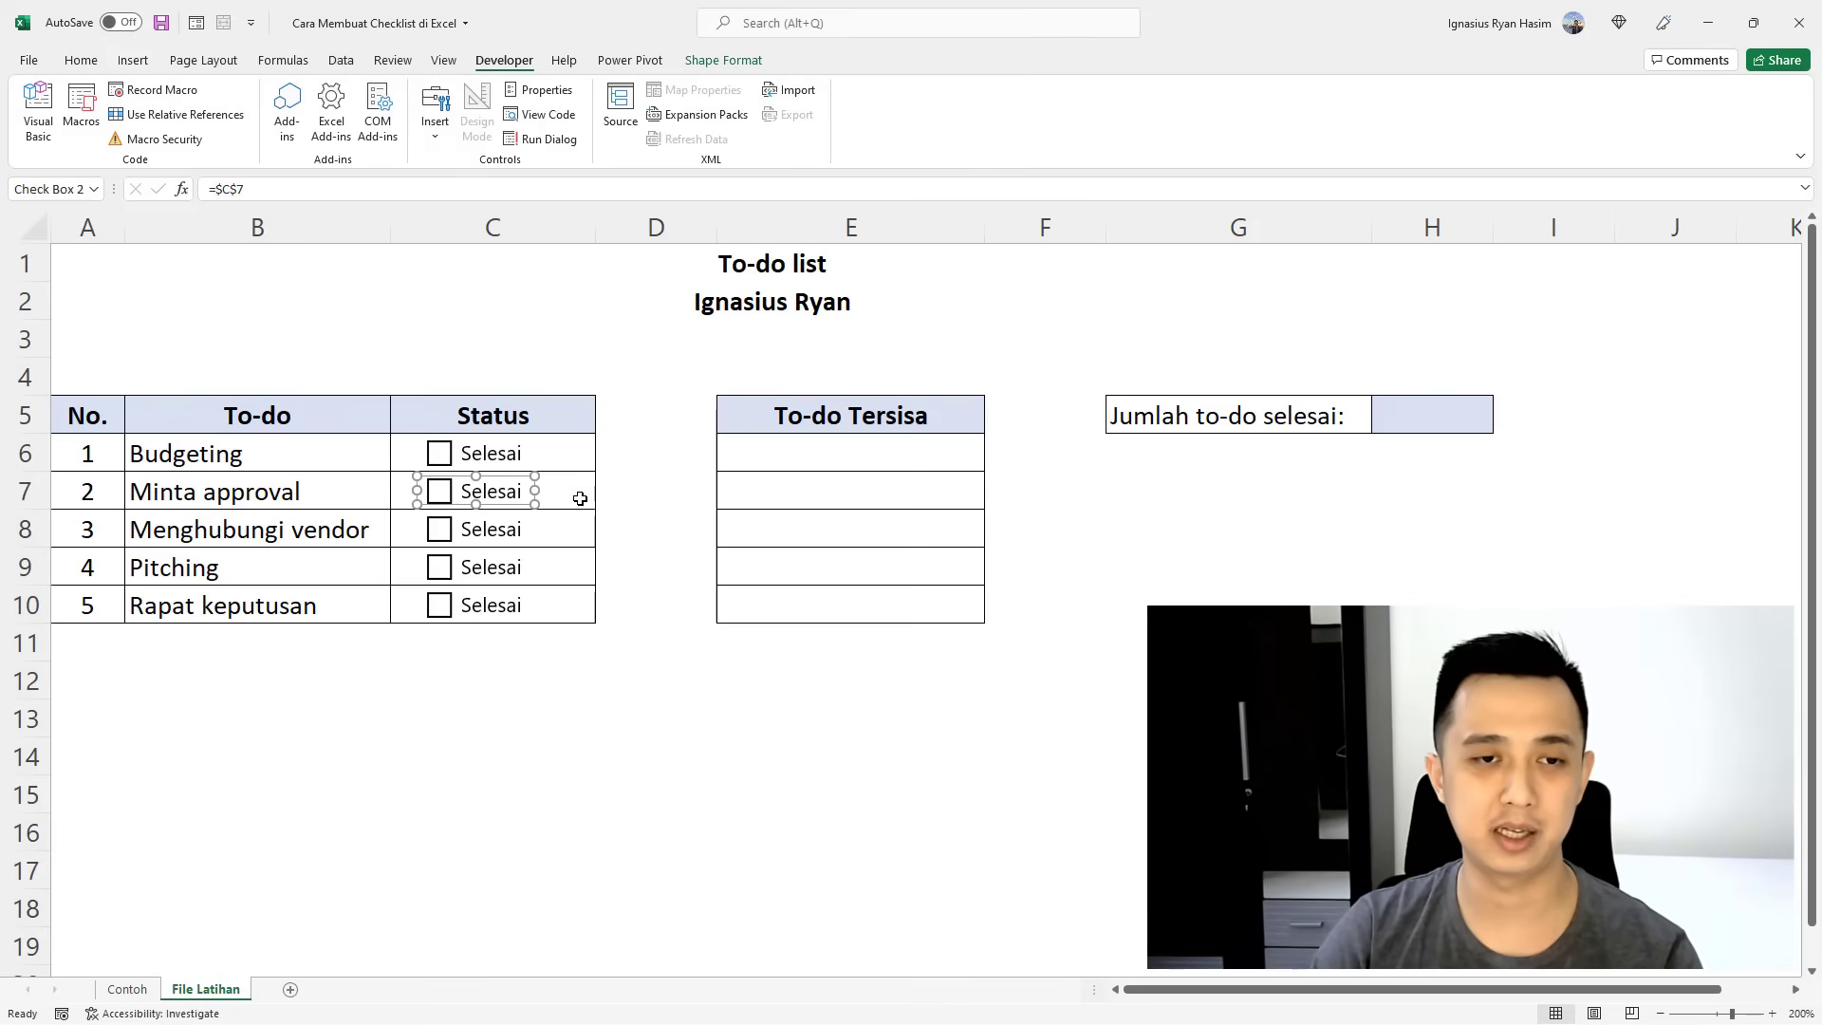
right_click(524, 532)
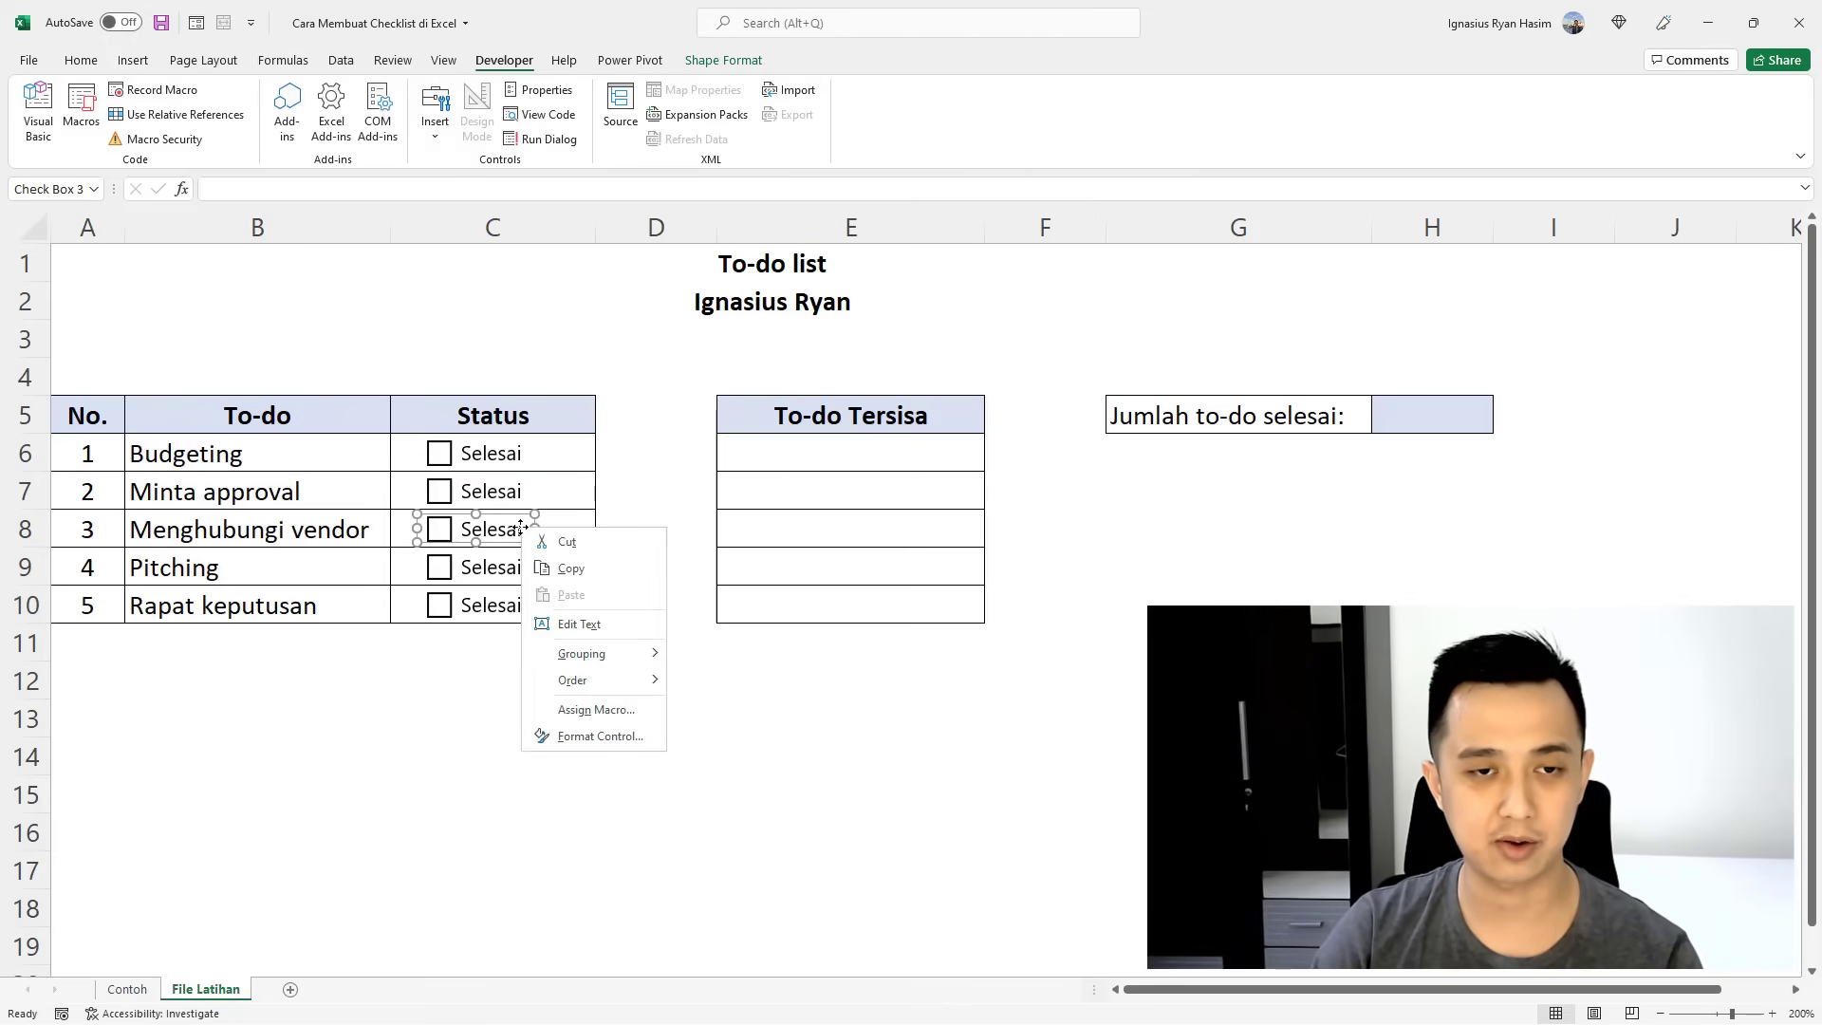
left_click(586, 736)
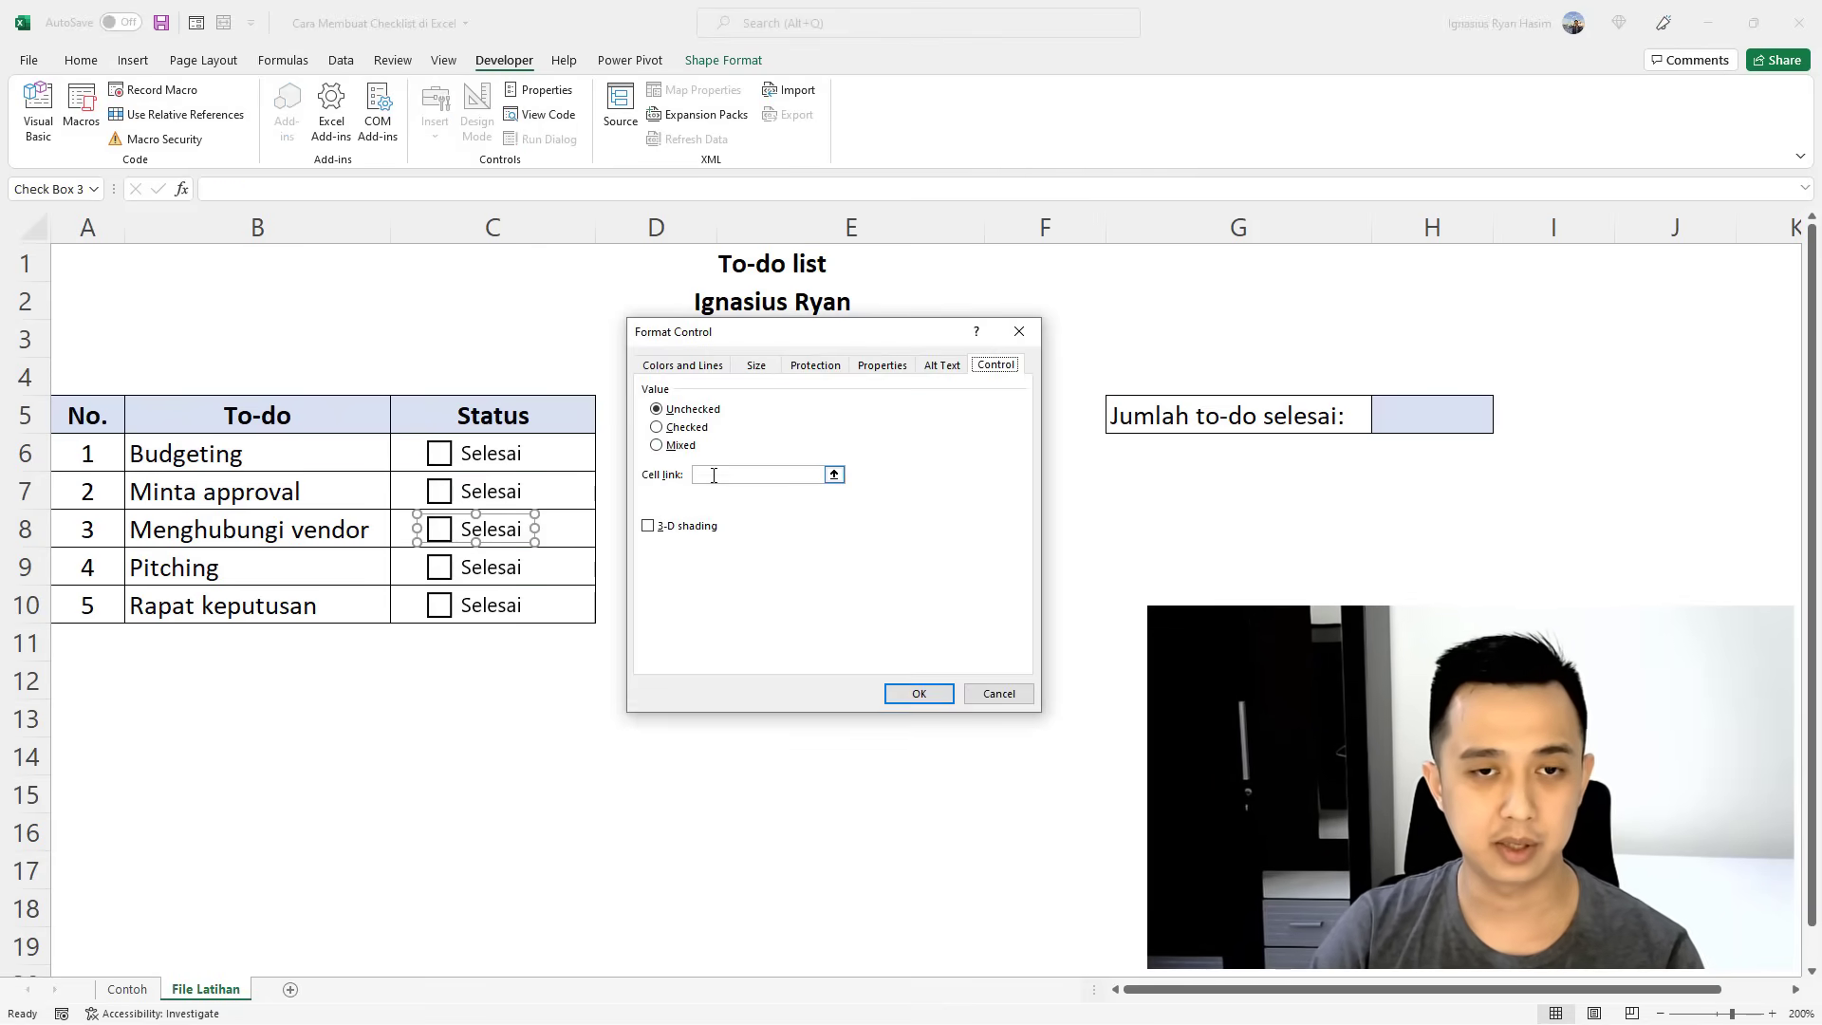
left_click(583, 530)
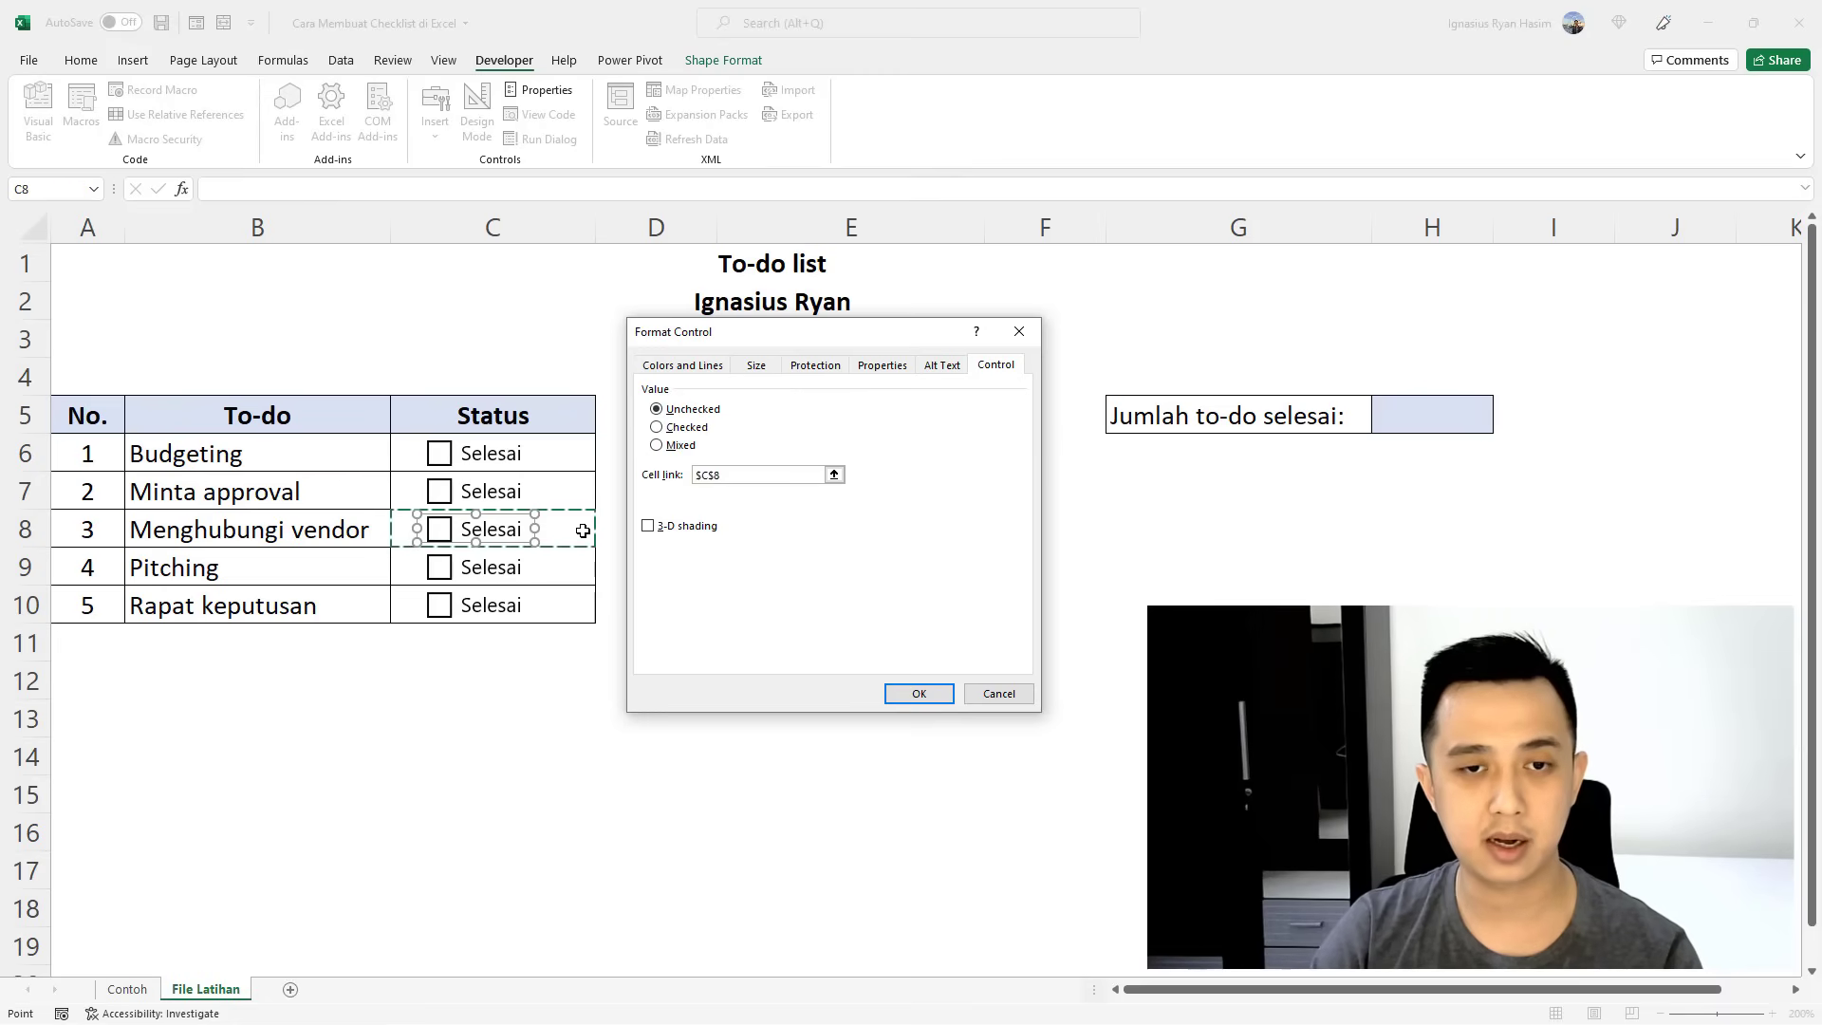
key("Return")
Open the Pitching check box's Format Control, then link Rapat keputusan to C10.
right_click(503, 567)
left_click(568, 774)
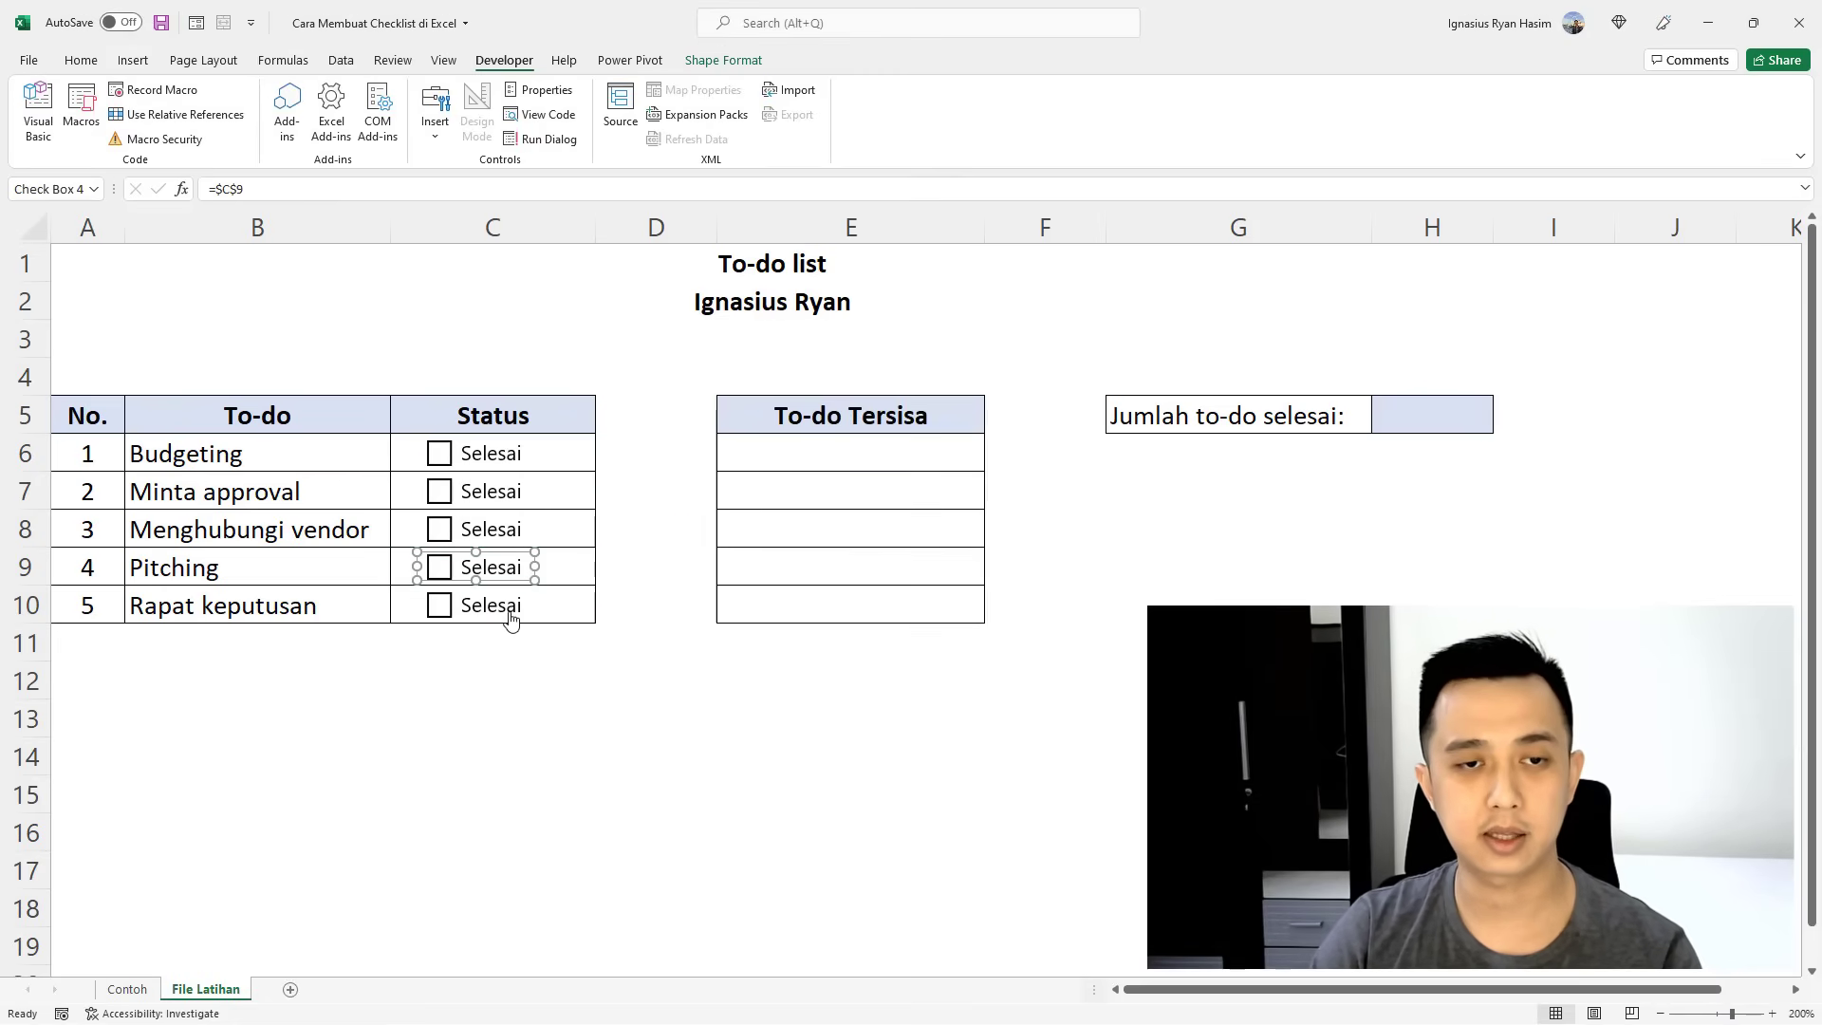
right_click(509, 611)
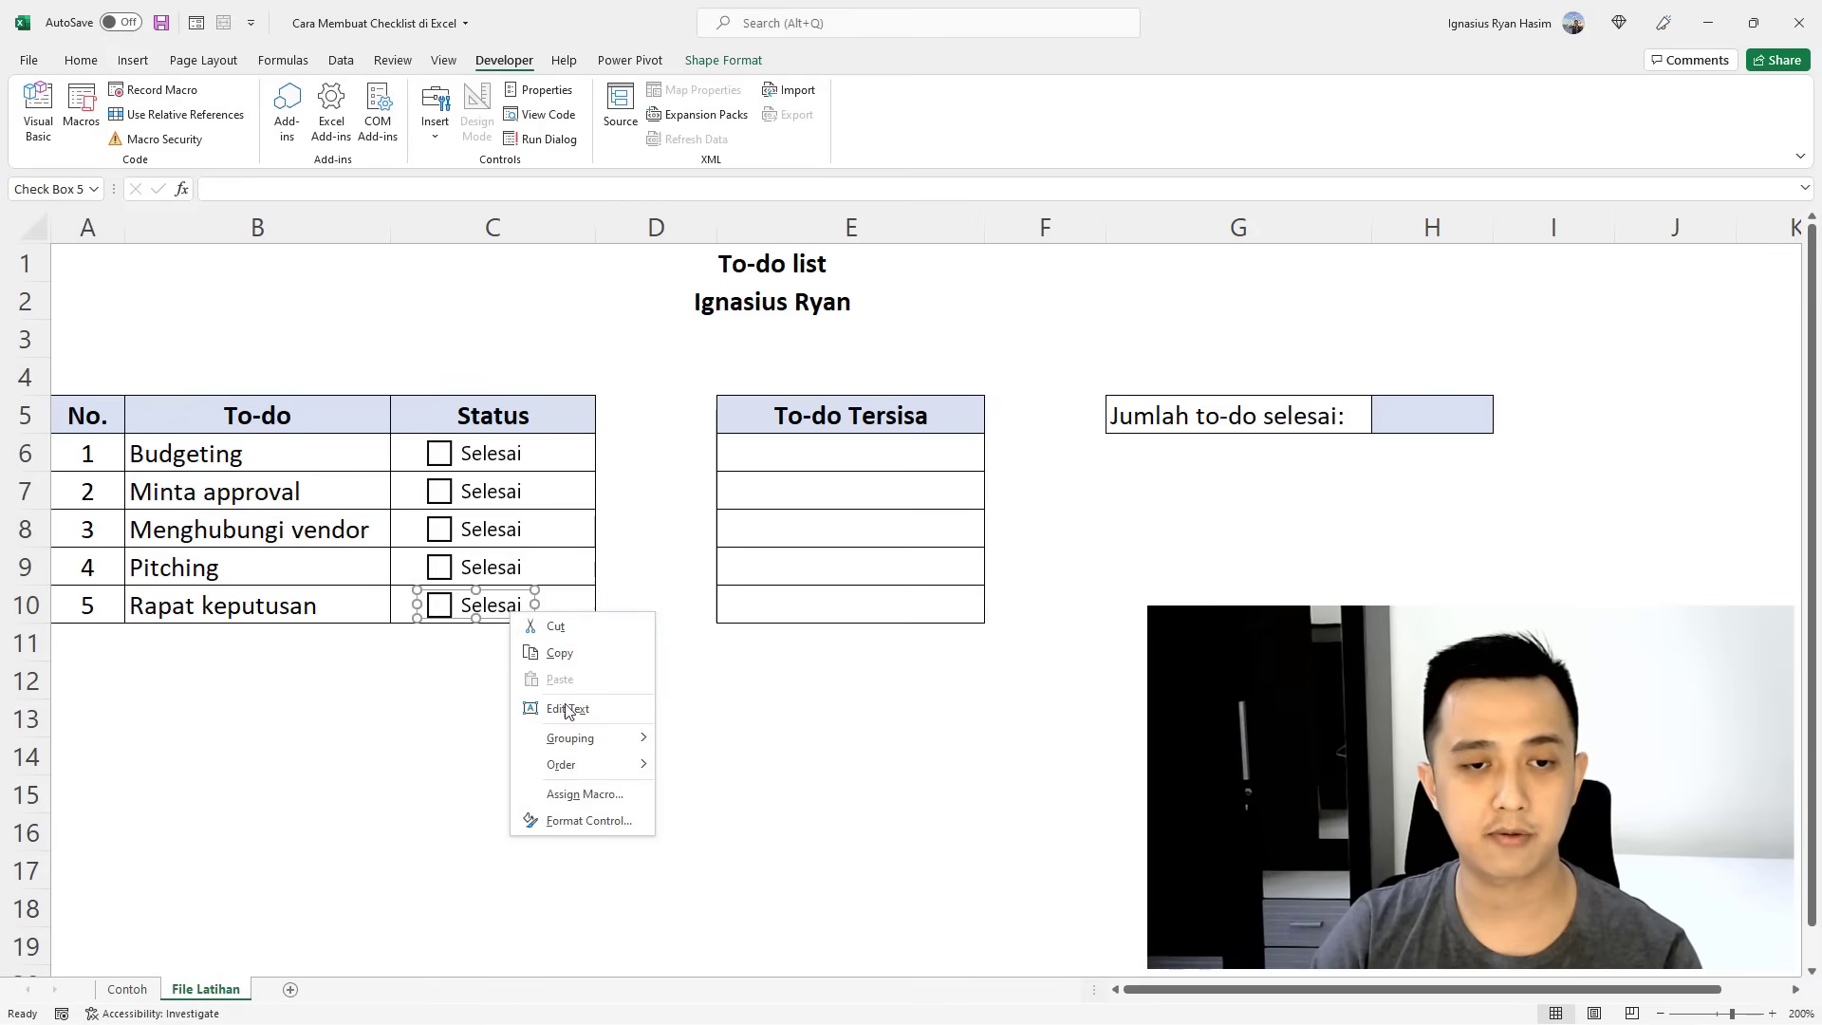
left_click(579, 820)
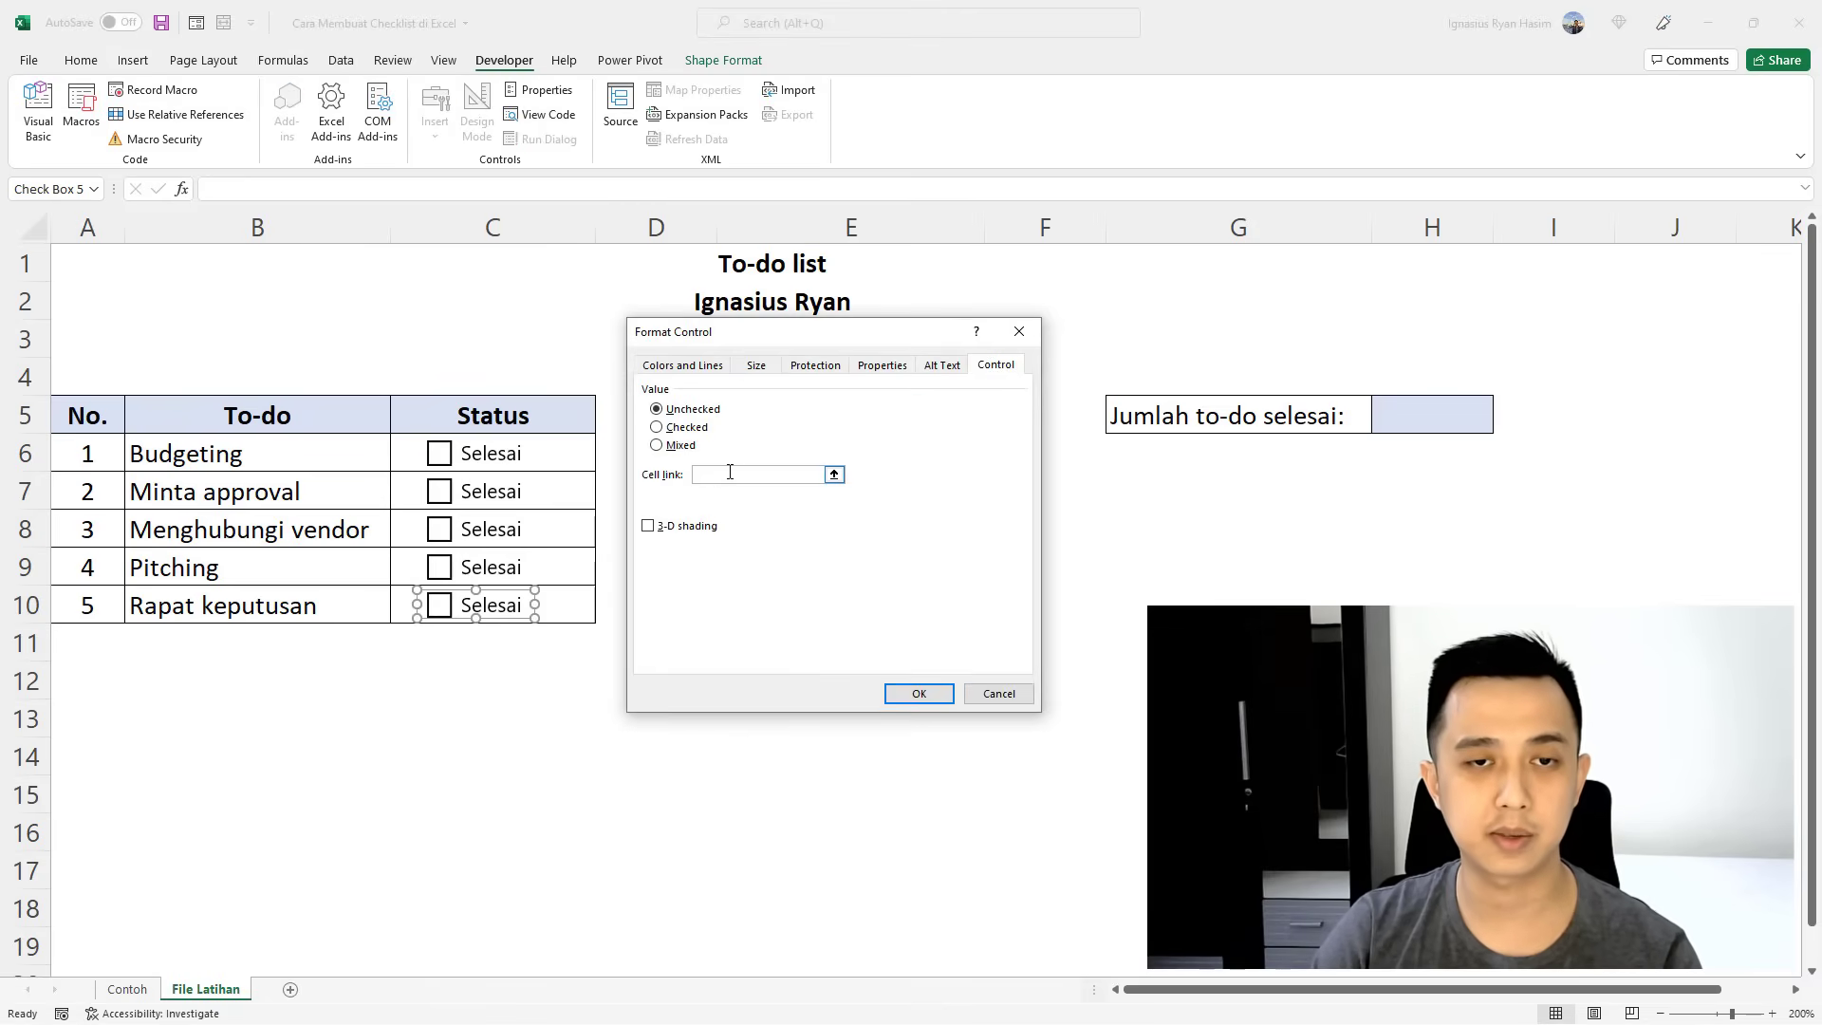
left_click(730, 473)
left_click(577, 607)
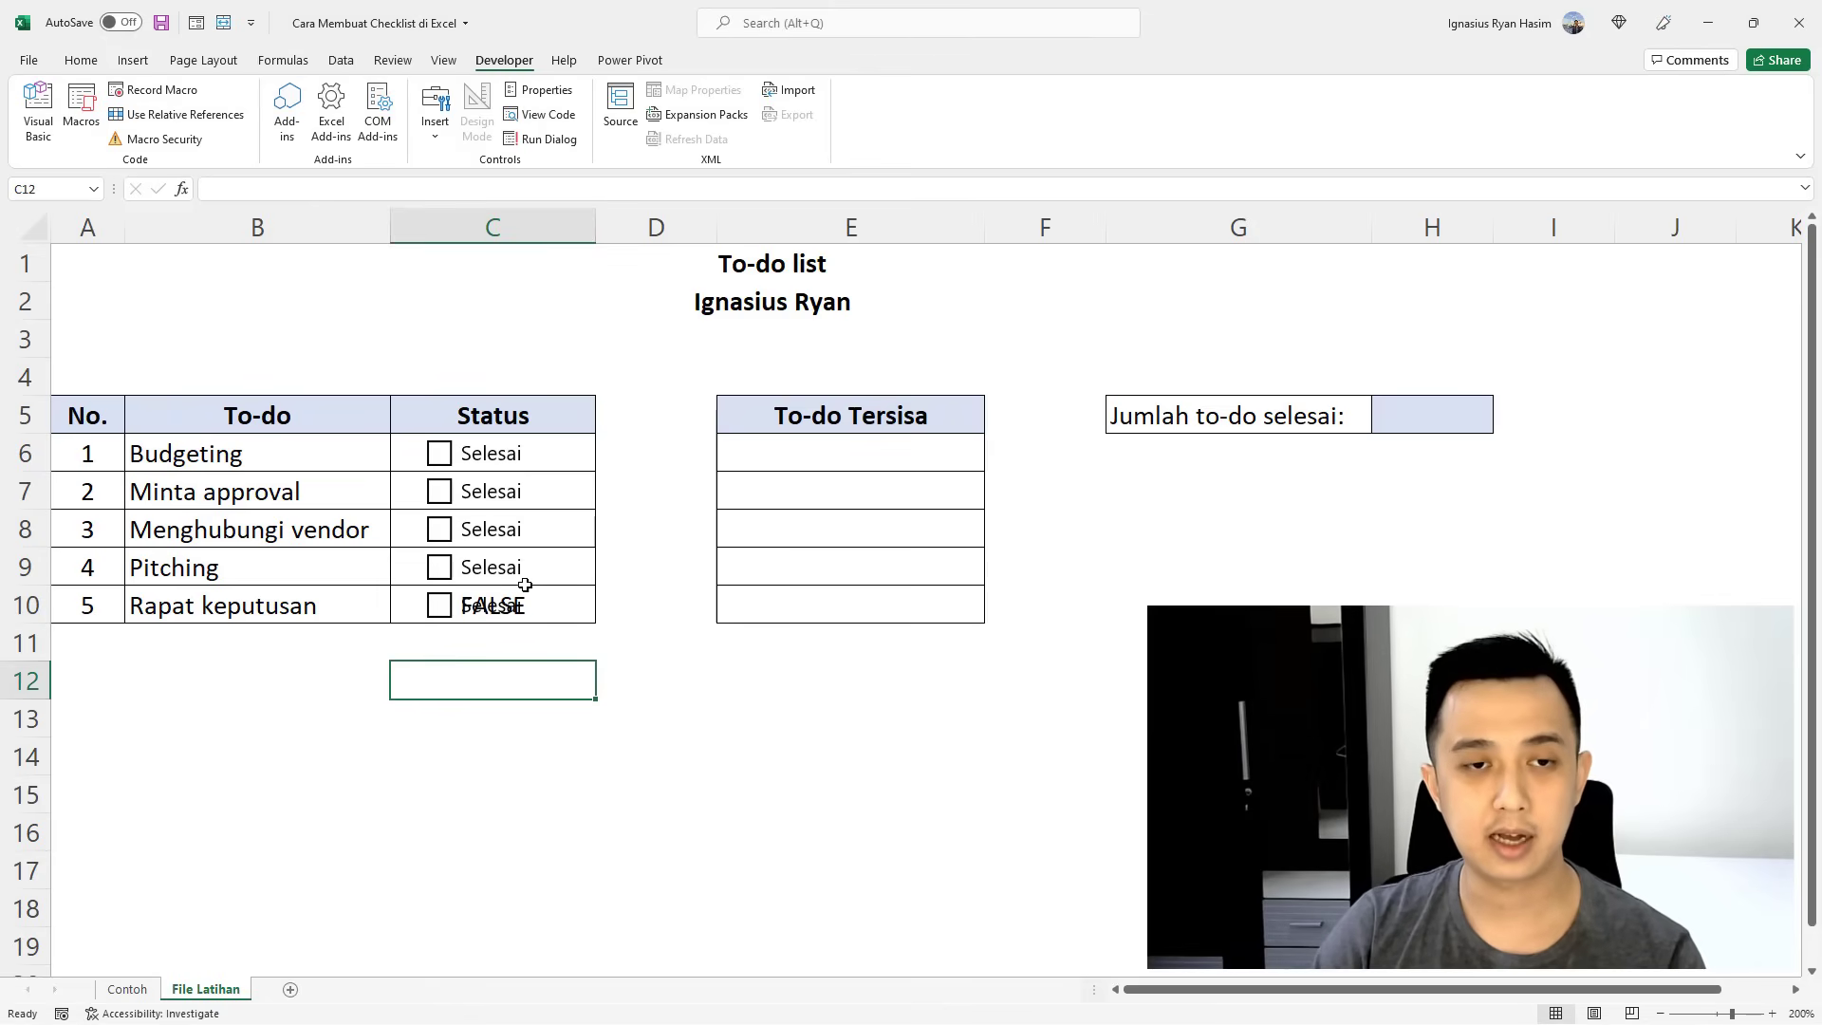
Test the check boxes, ending with Budgeting through Rapat keputusan all ticked so C6:C10 read TRUE.
left_click(441, 608)
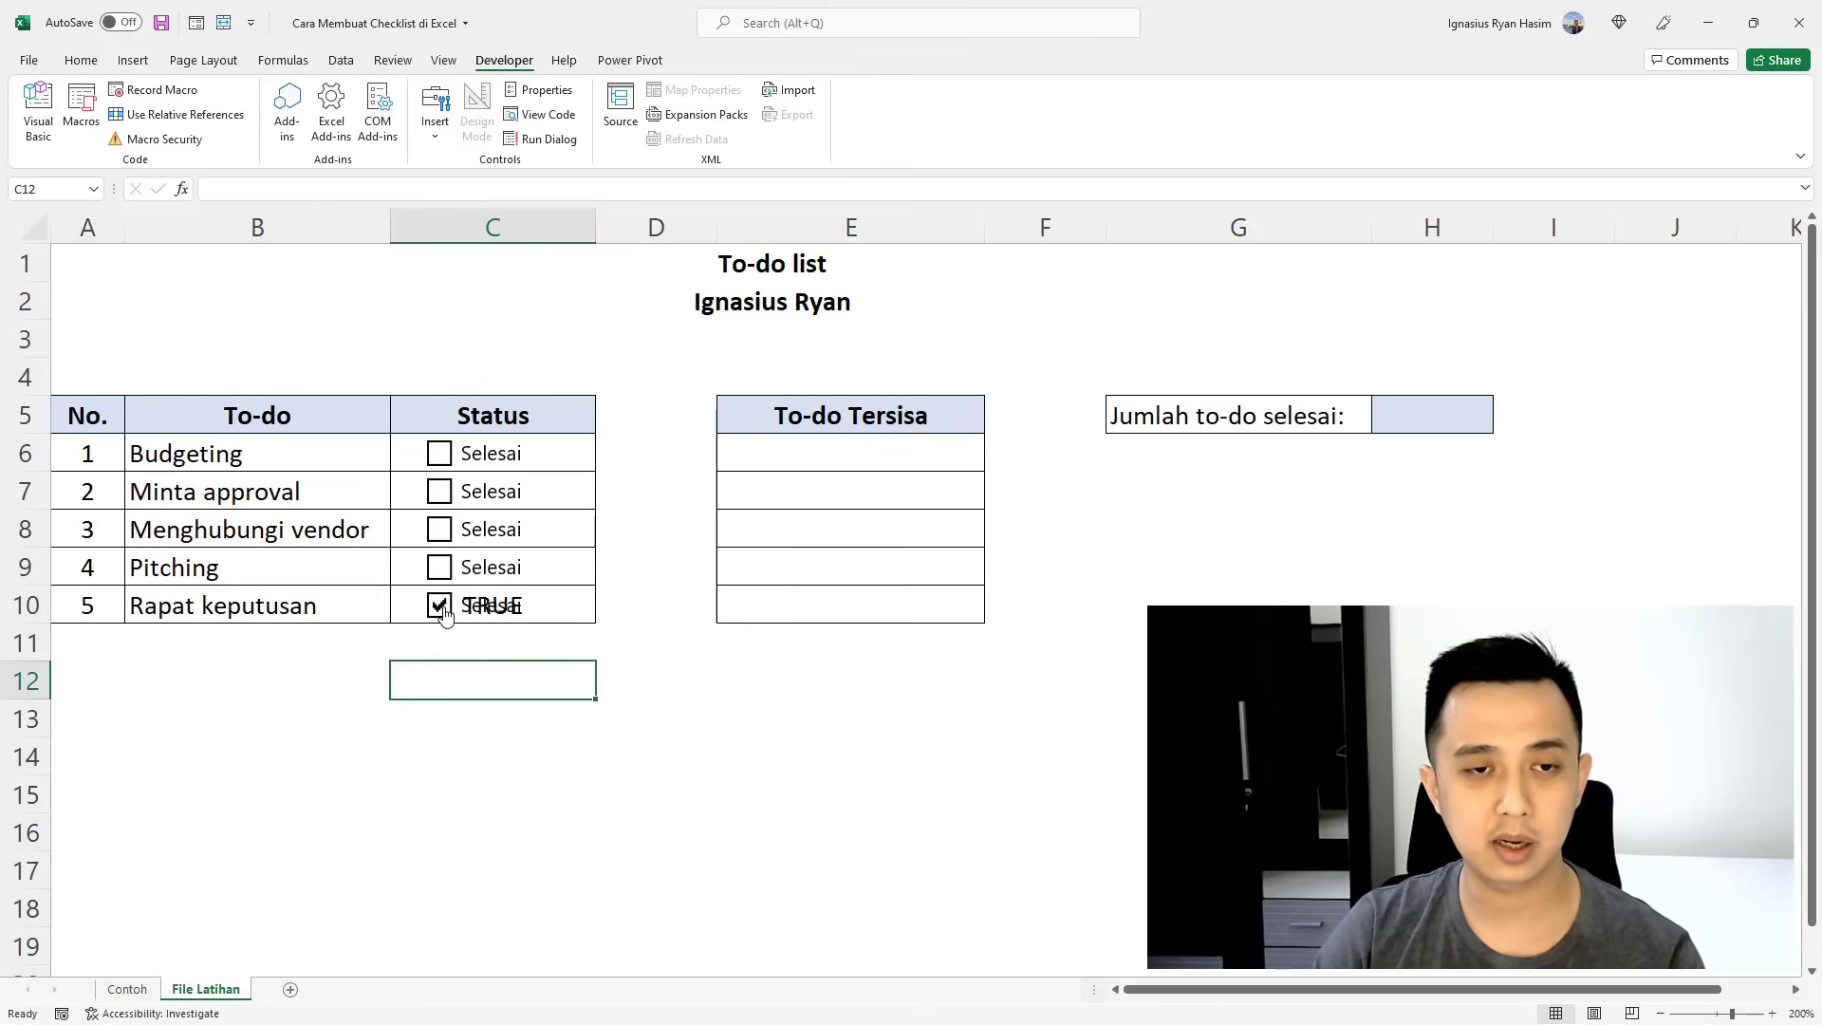
left_click(445, 612)
left_click(442, 609)
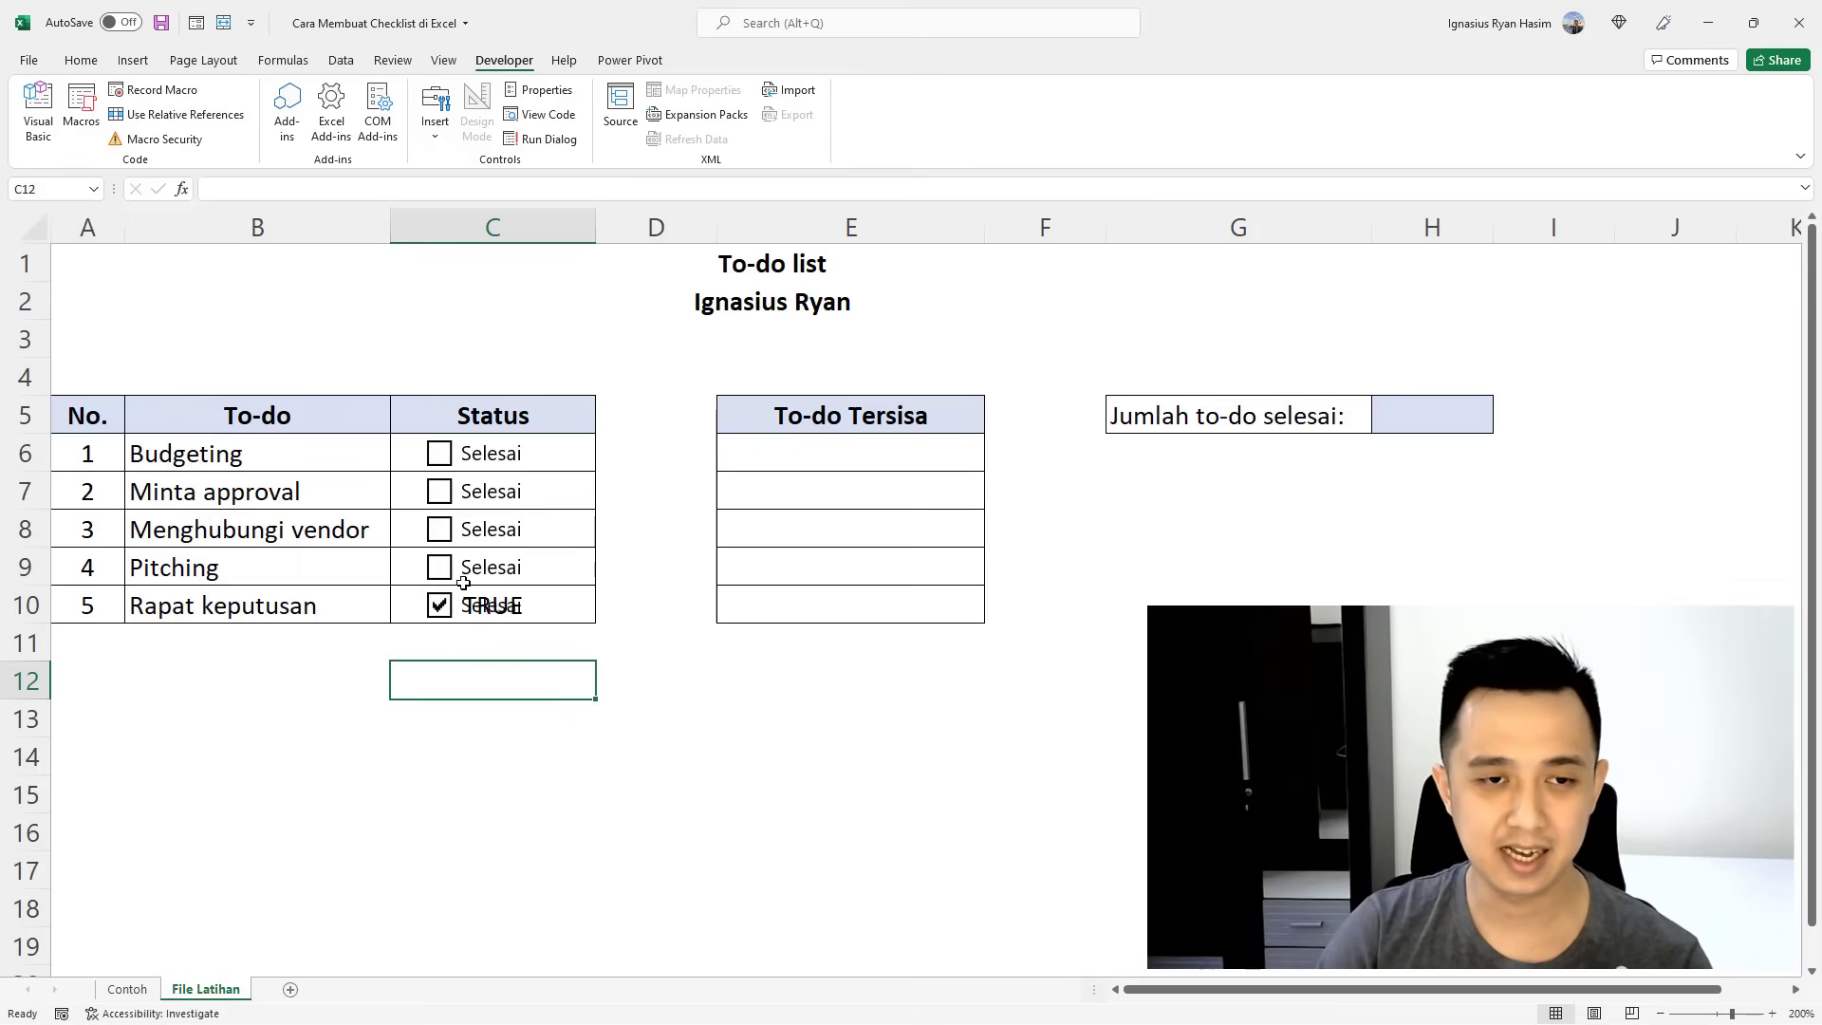
left_click(443, 572)
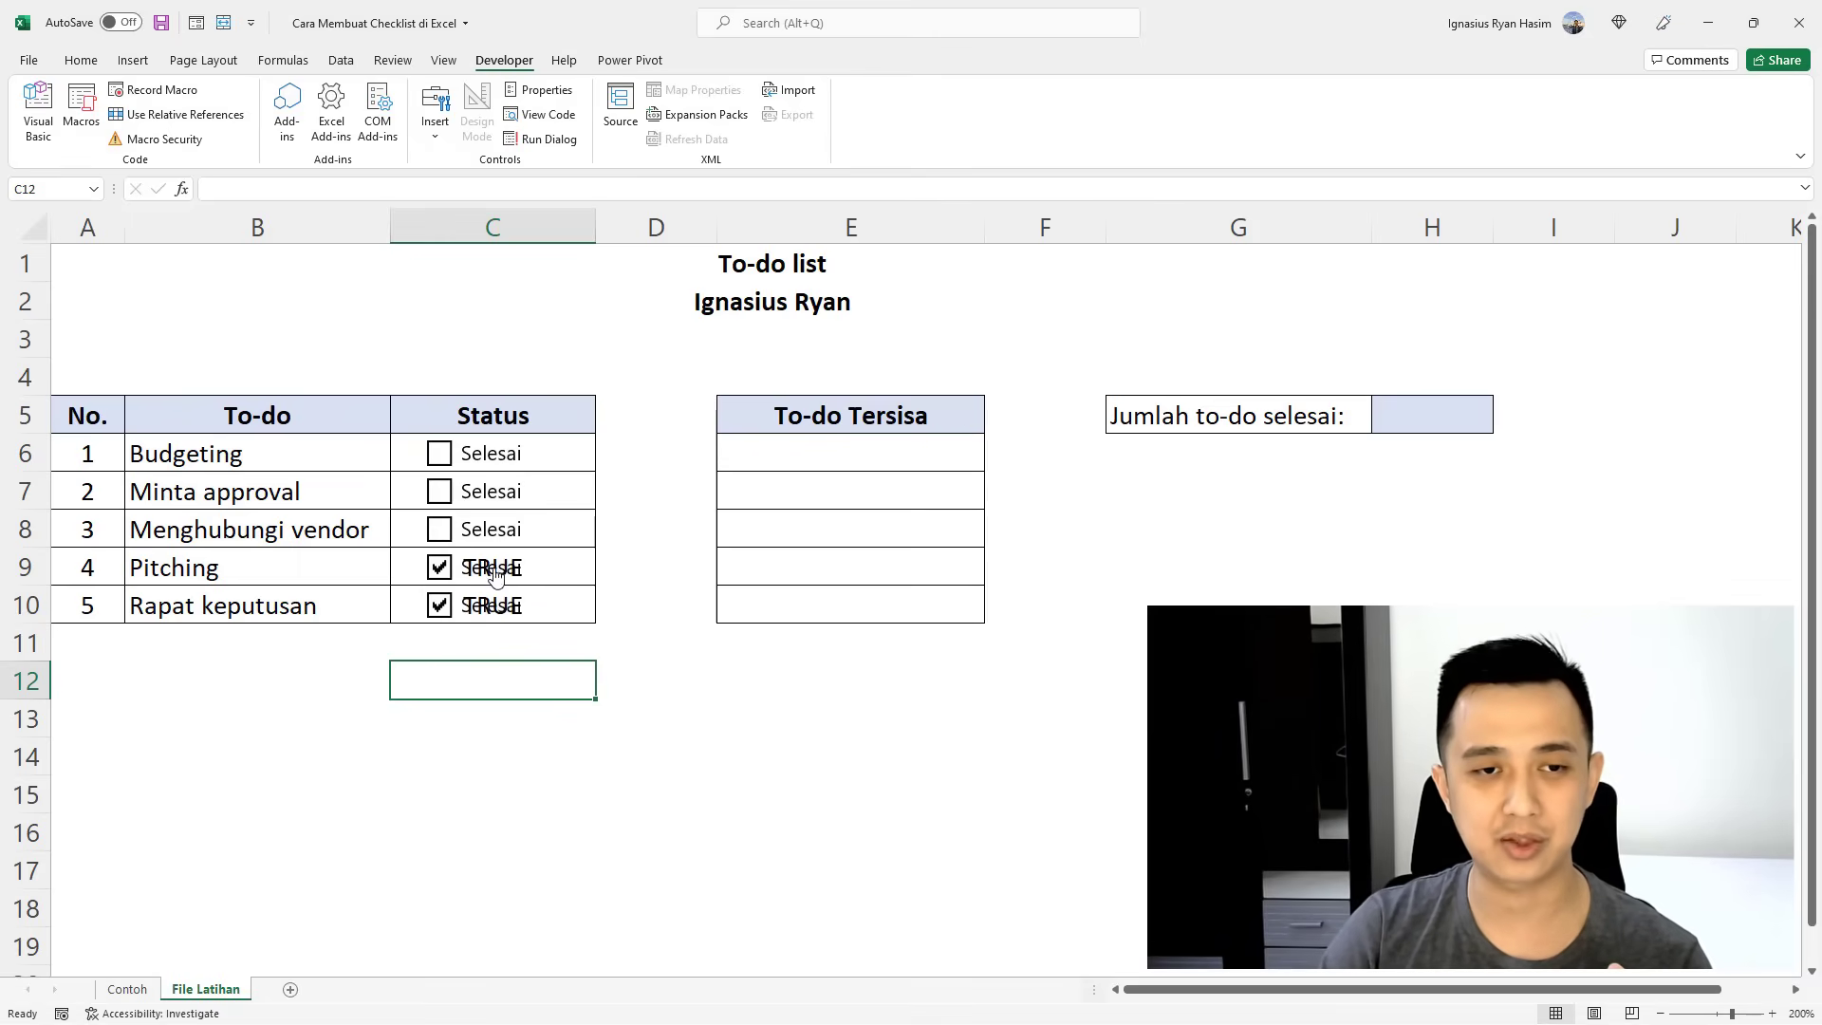
left_click(444, 572)
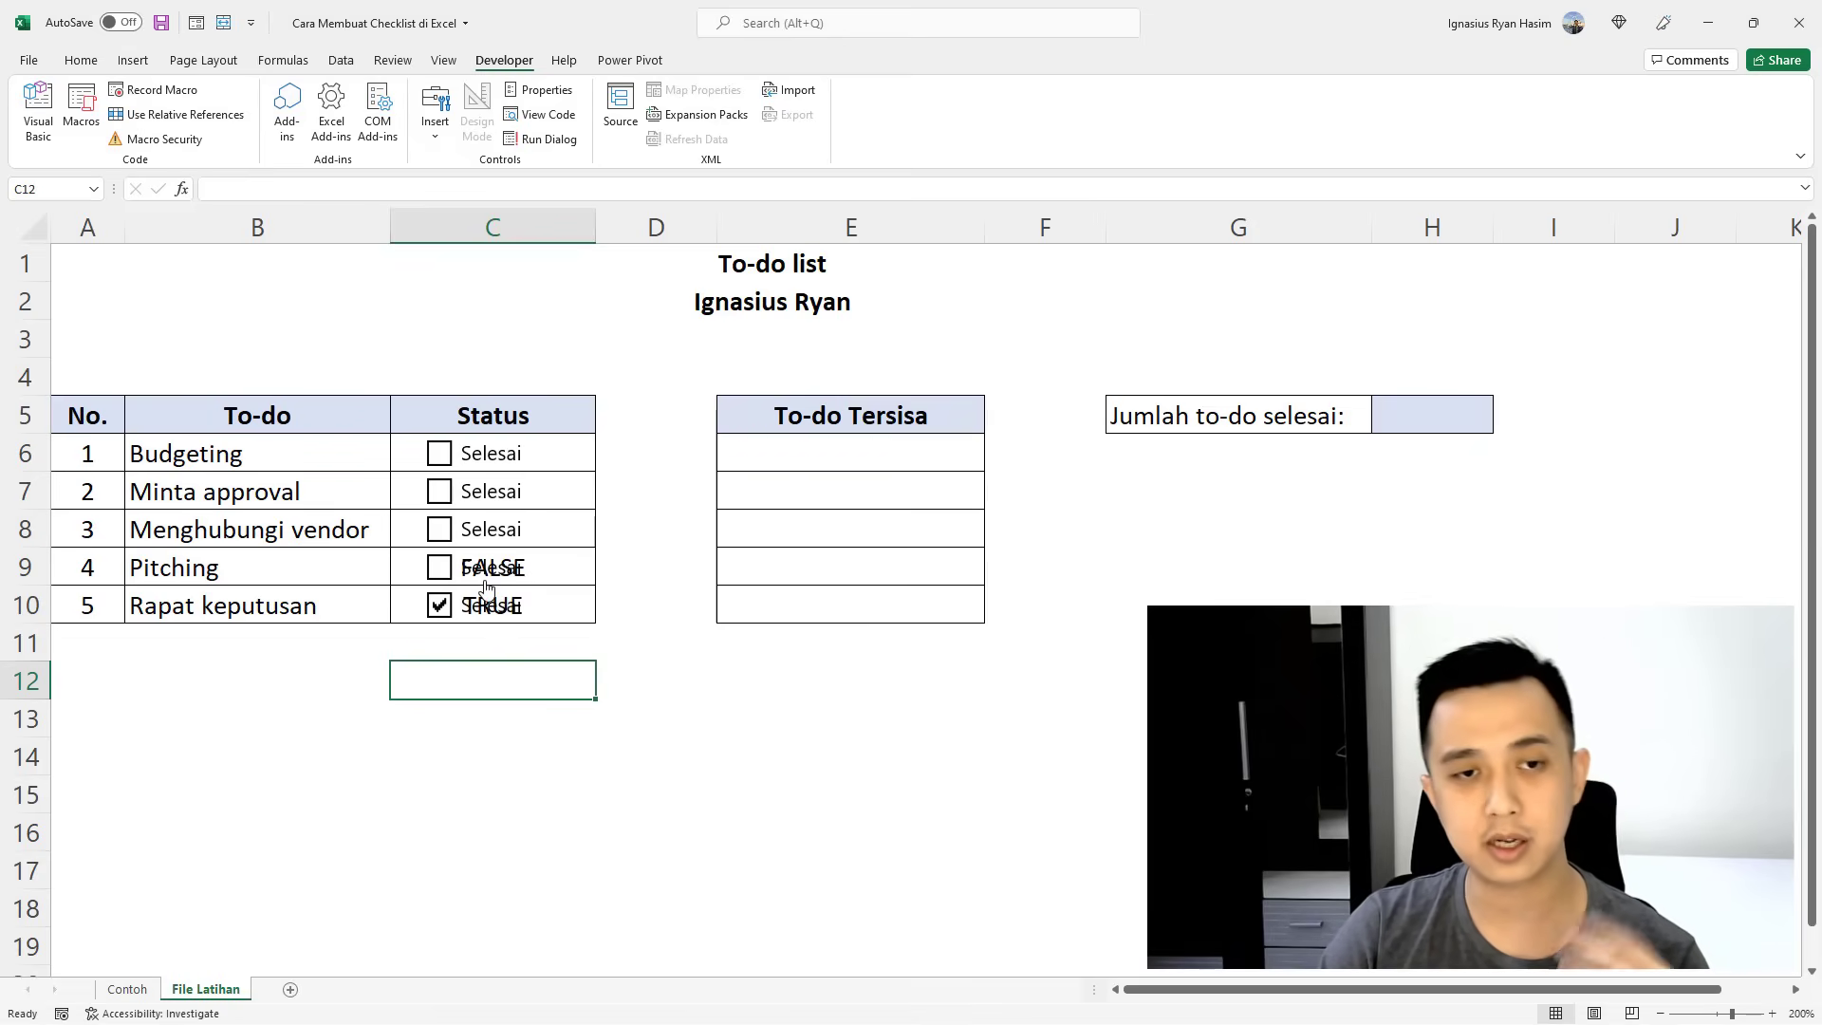
left_click(439, 529)
left_click(439, 568)
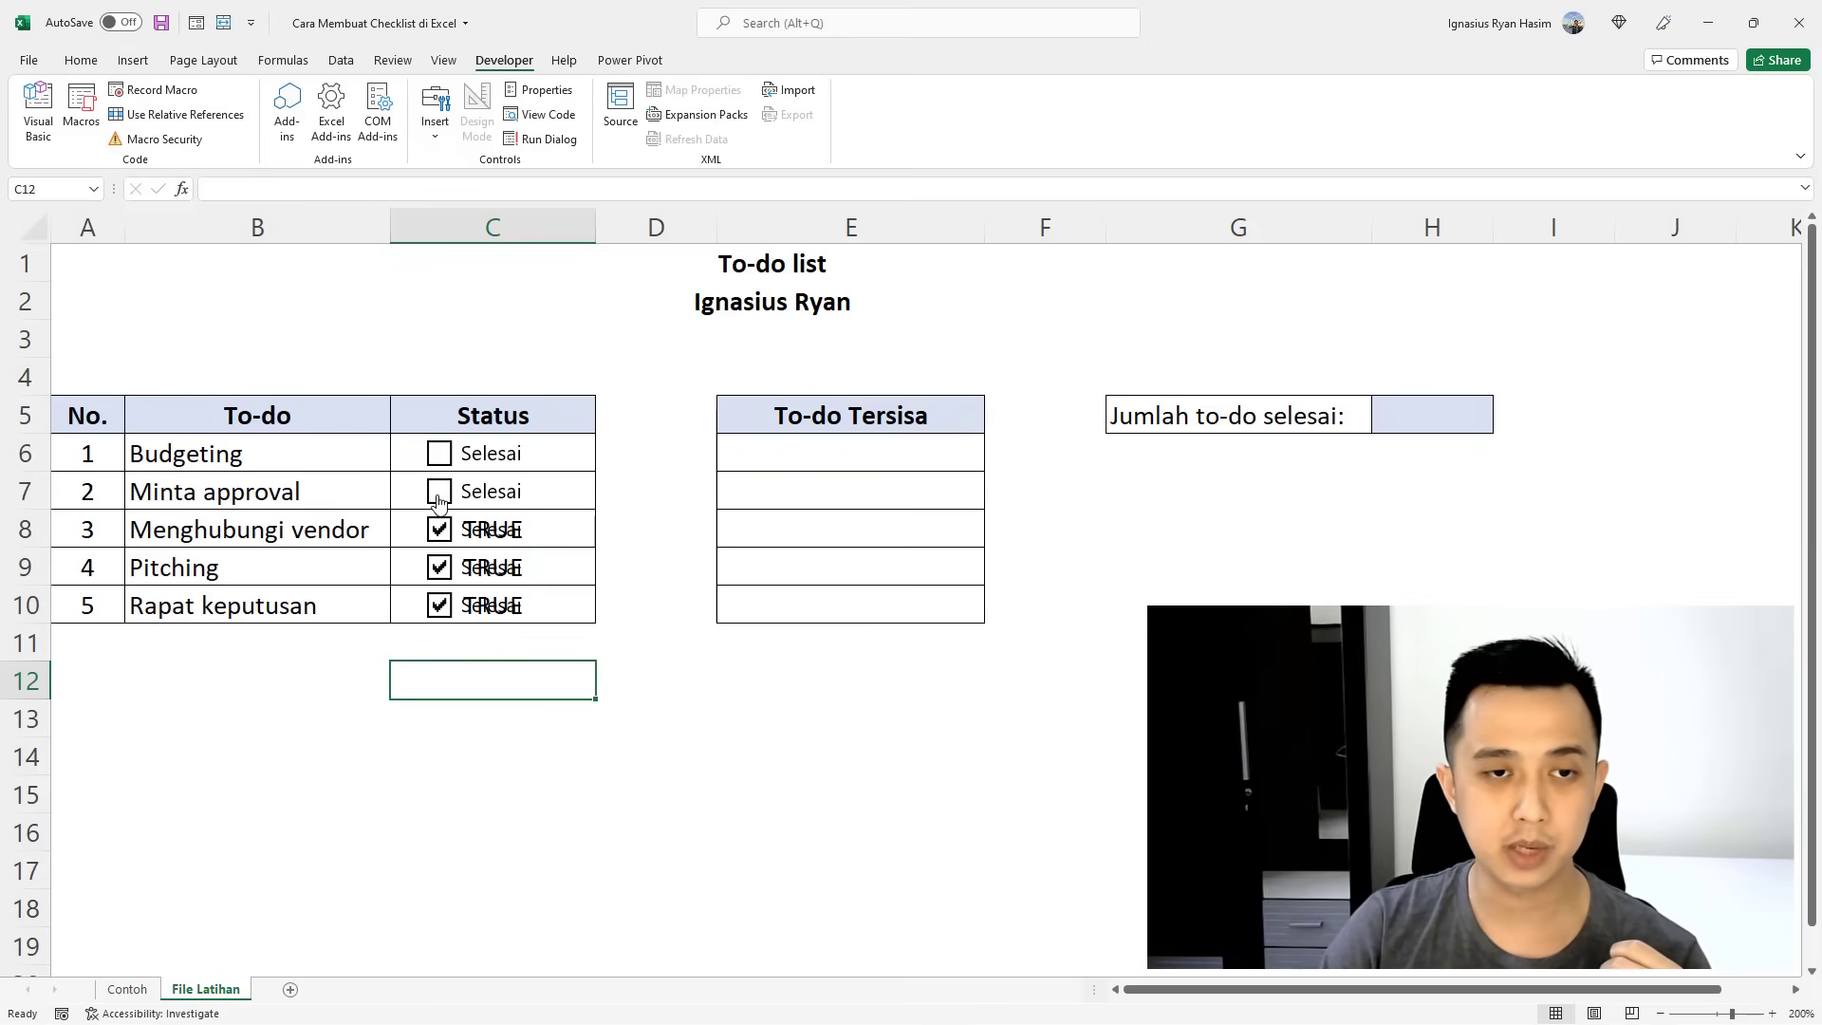
left_click(439, 492)
left_click(440, 455)
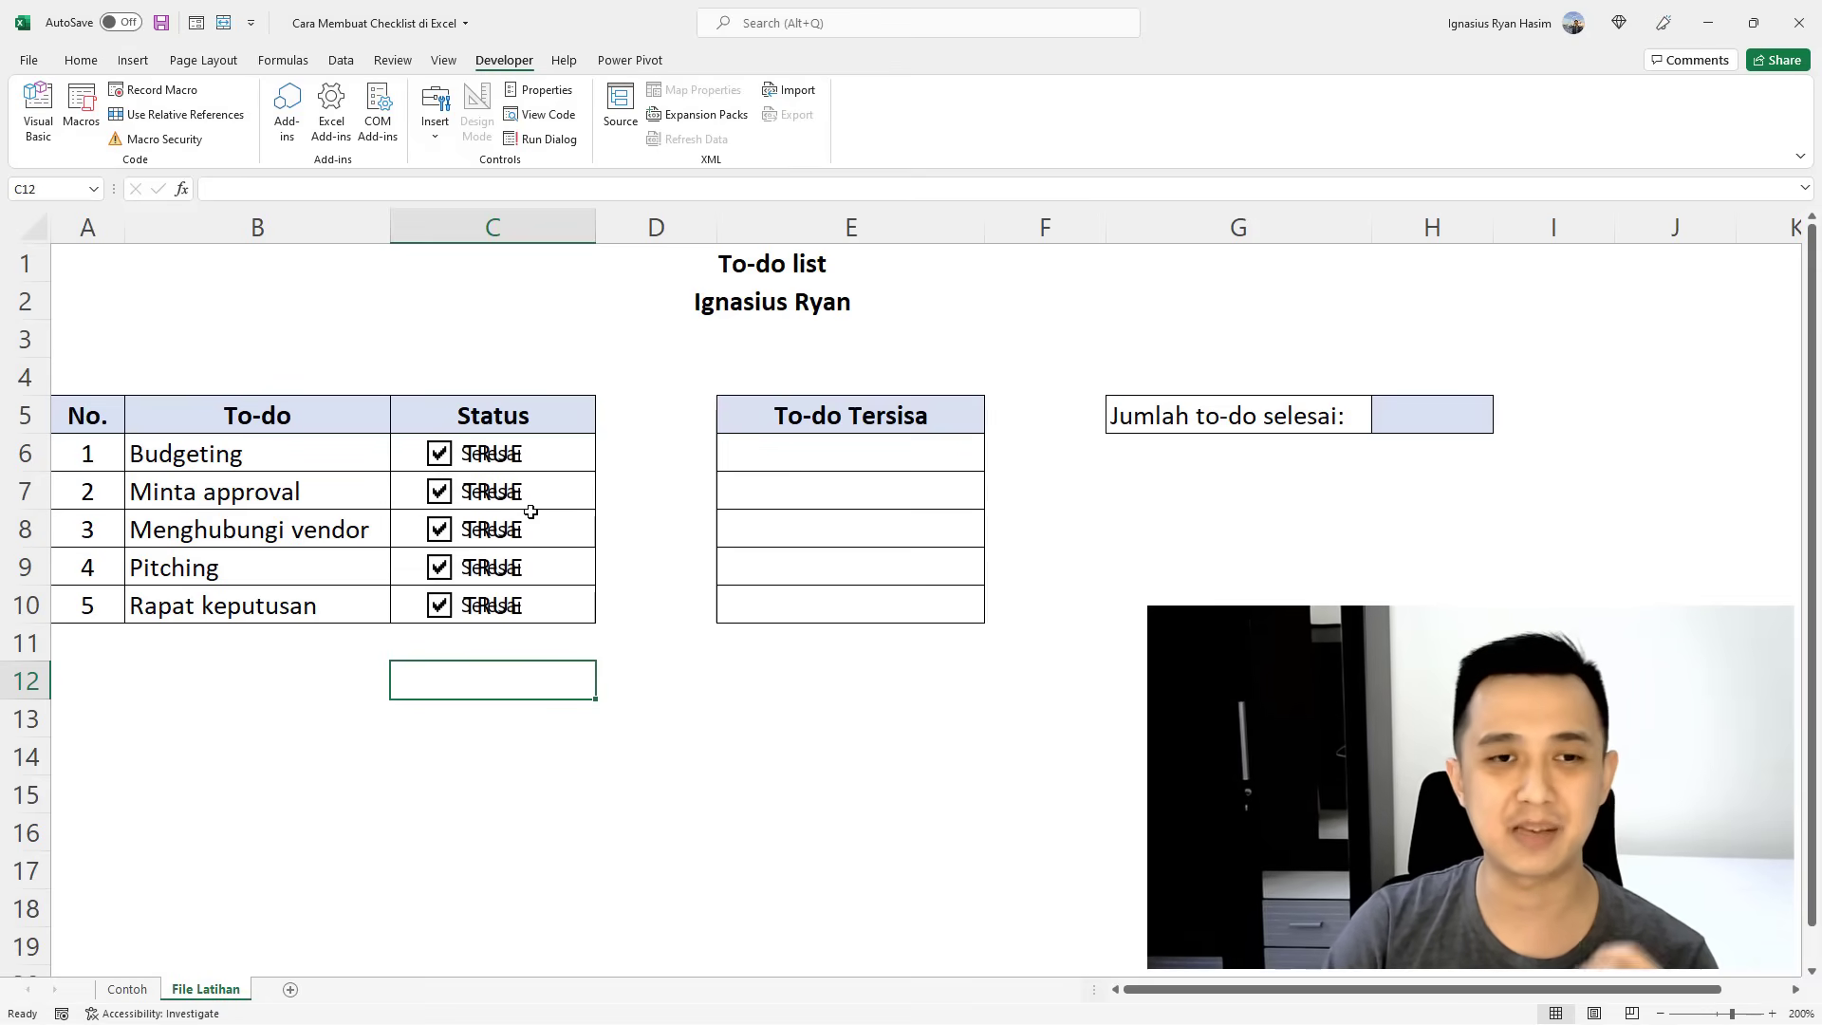
Set the font colour of C6:C10 to White to hide the TRUE values.
left_click_drag(554, 450, 562, 608)
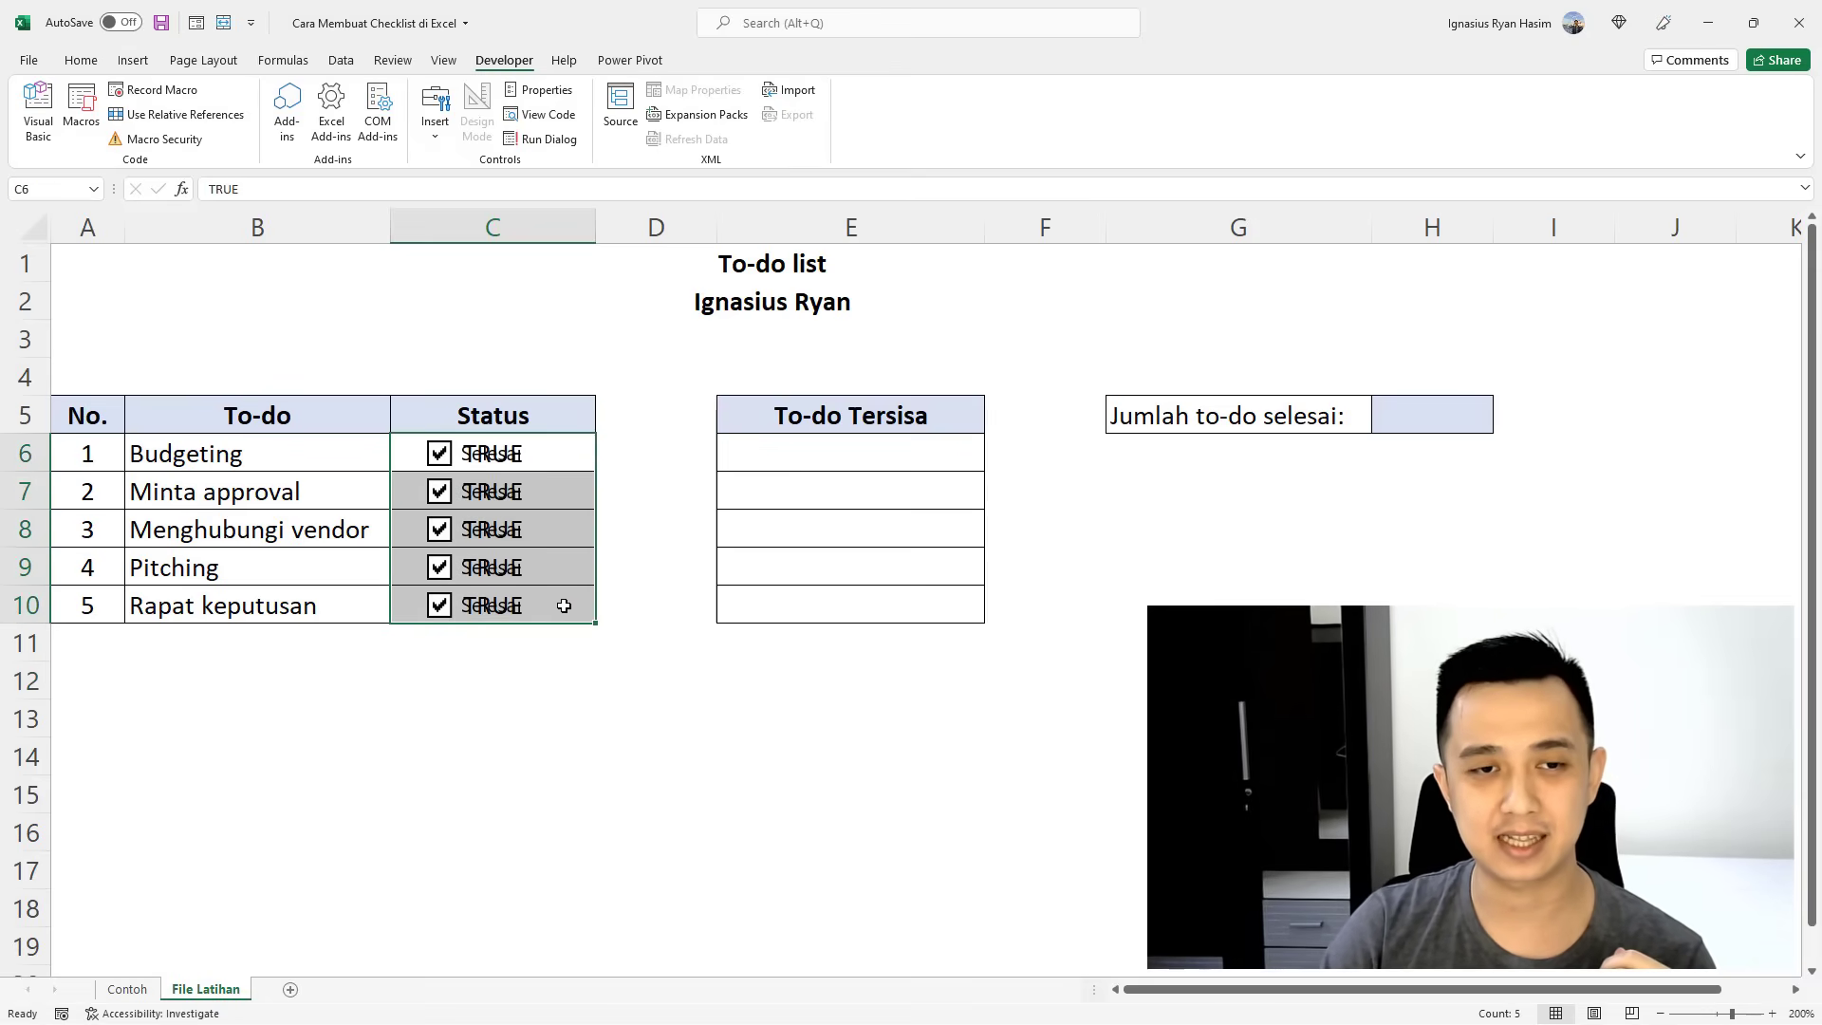
left_click(81, 60)
left_click(436, 133)
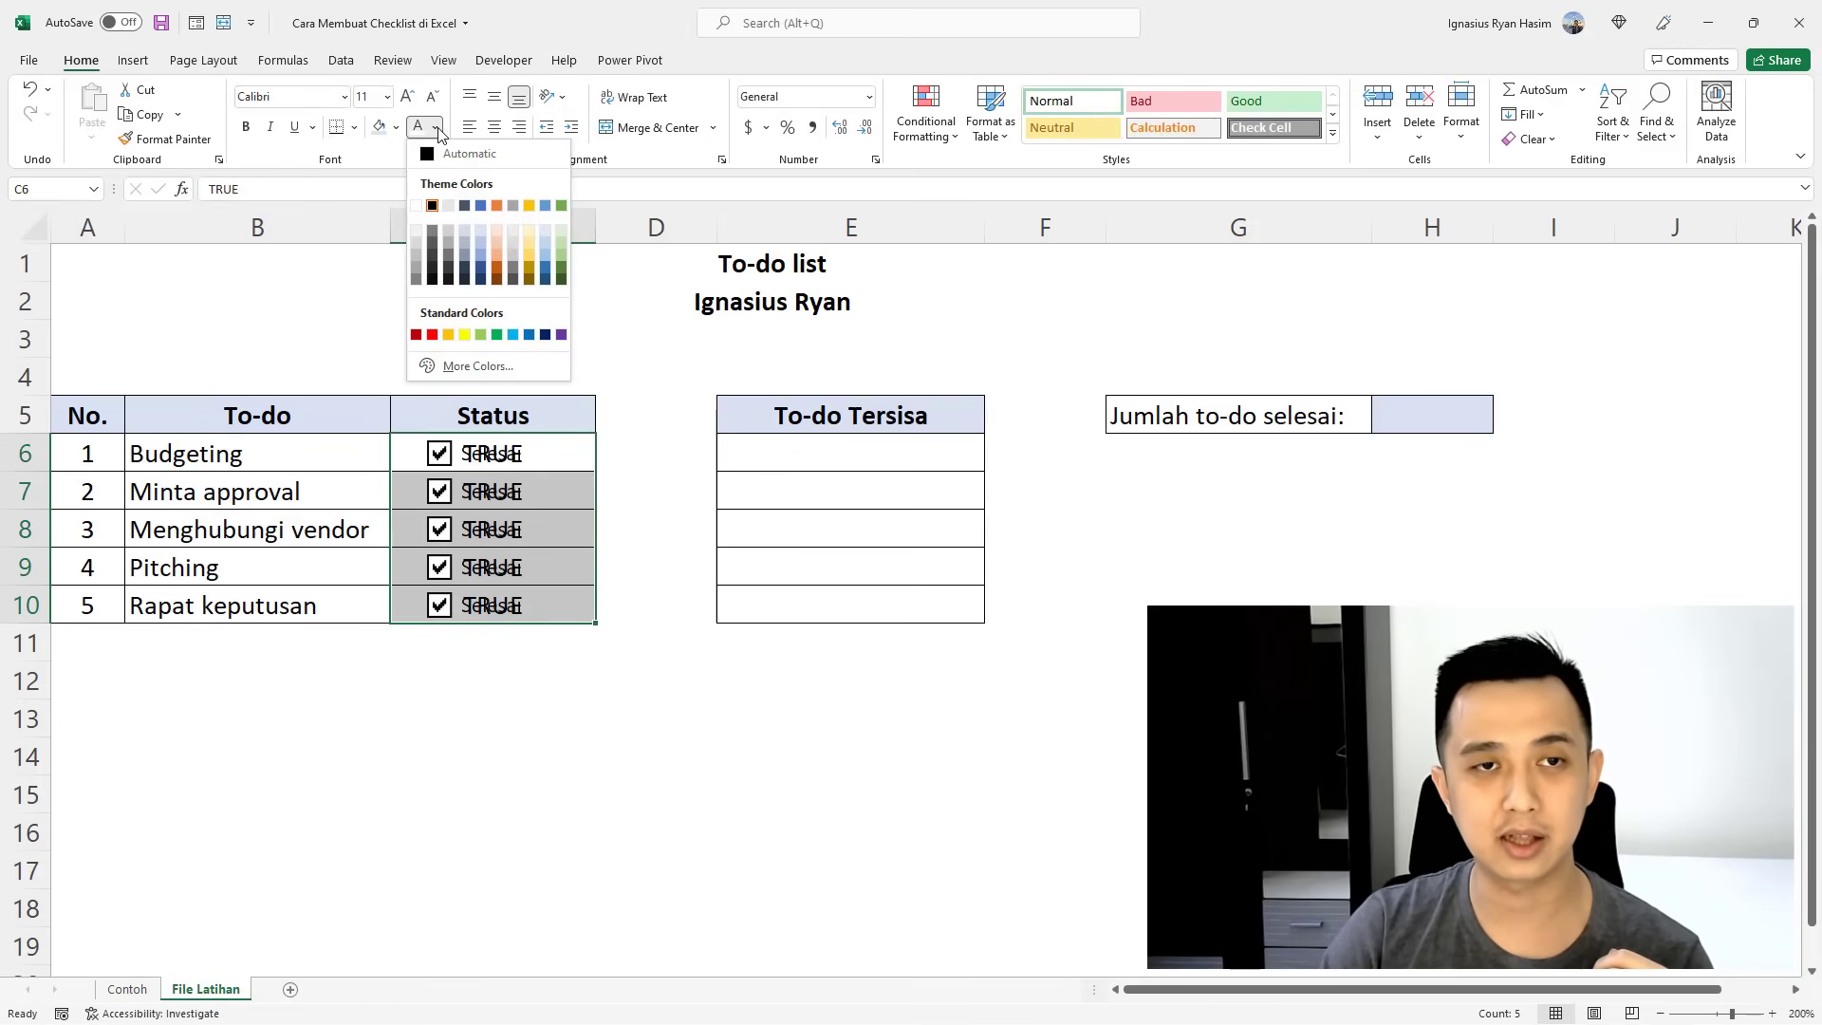
left_click(416, 205)
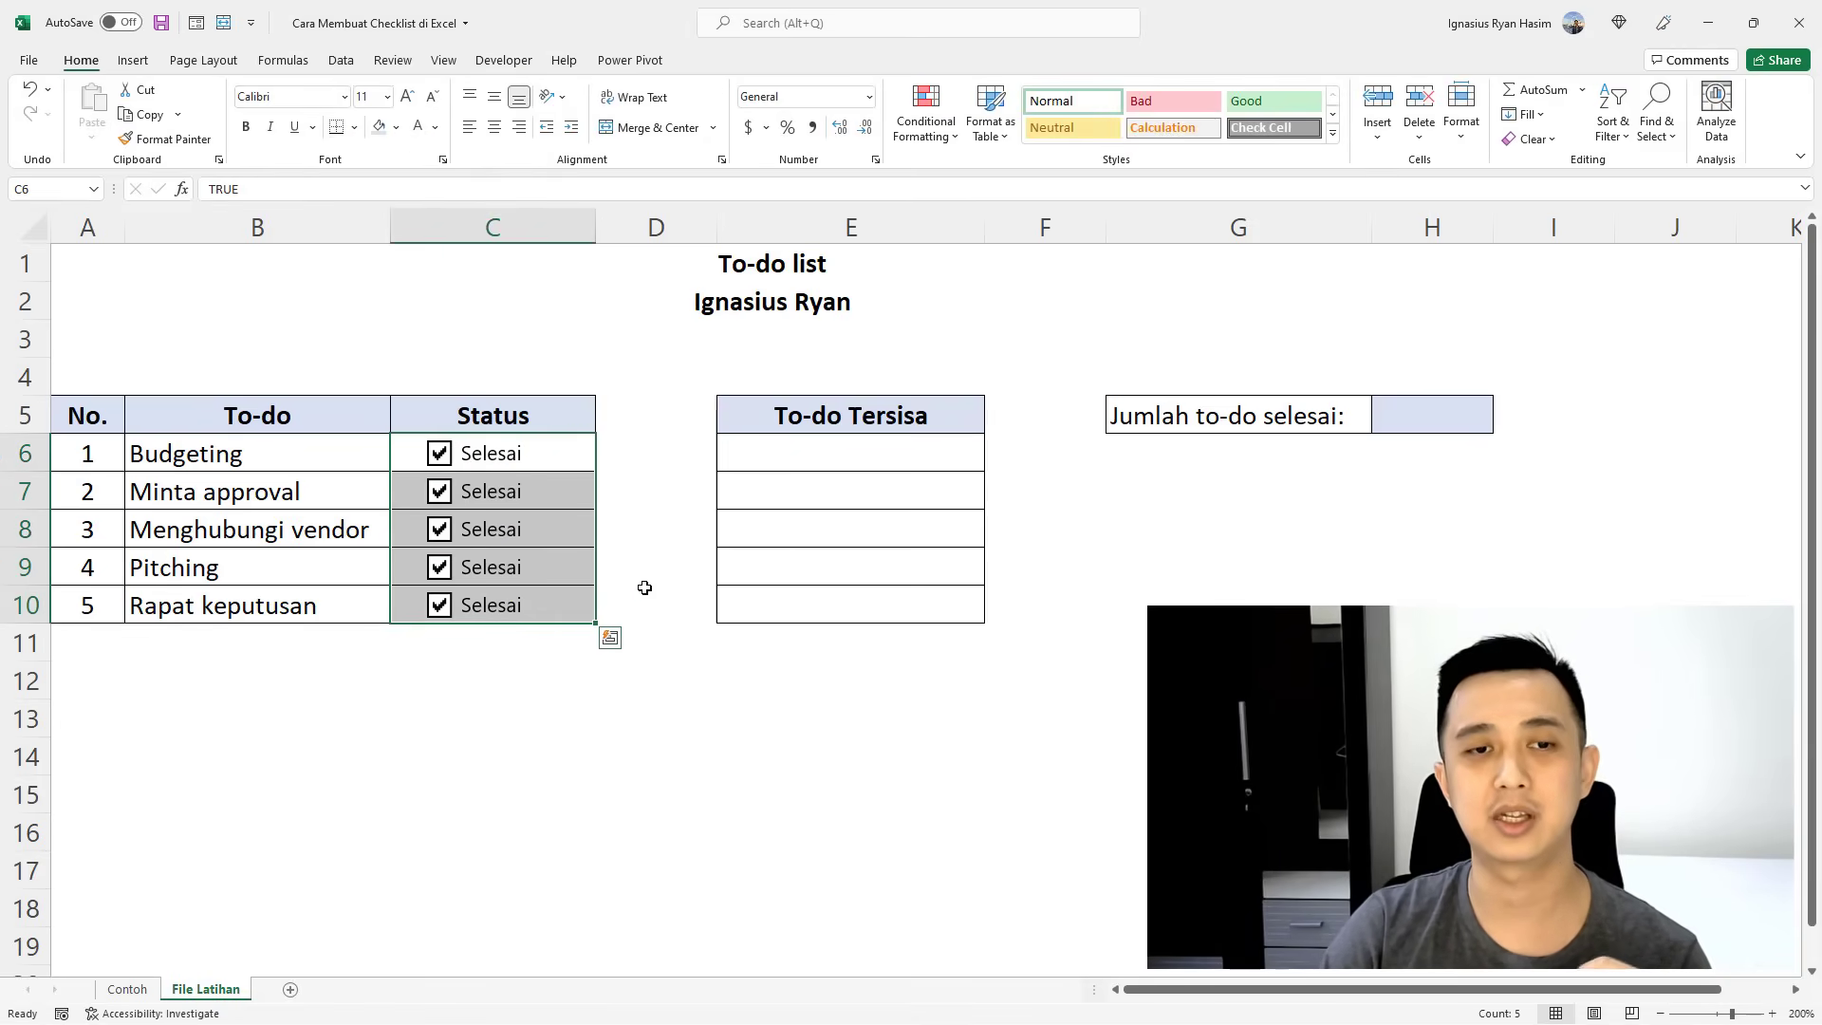
left_click(634, 523)
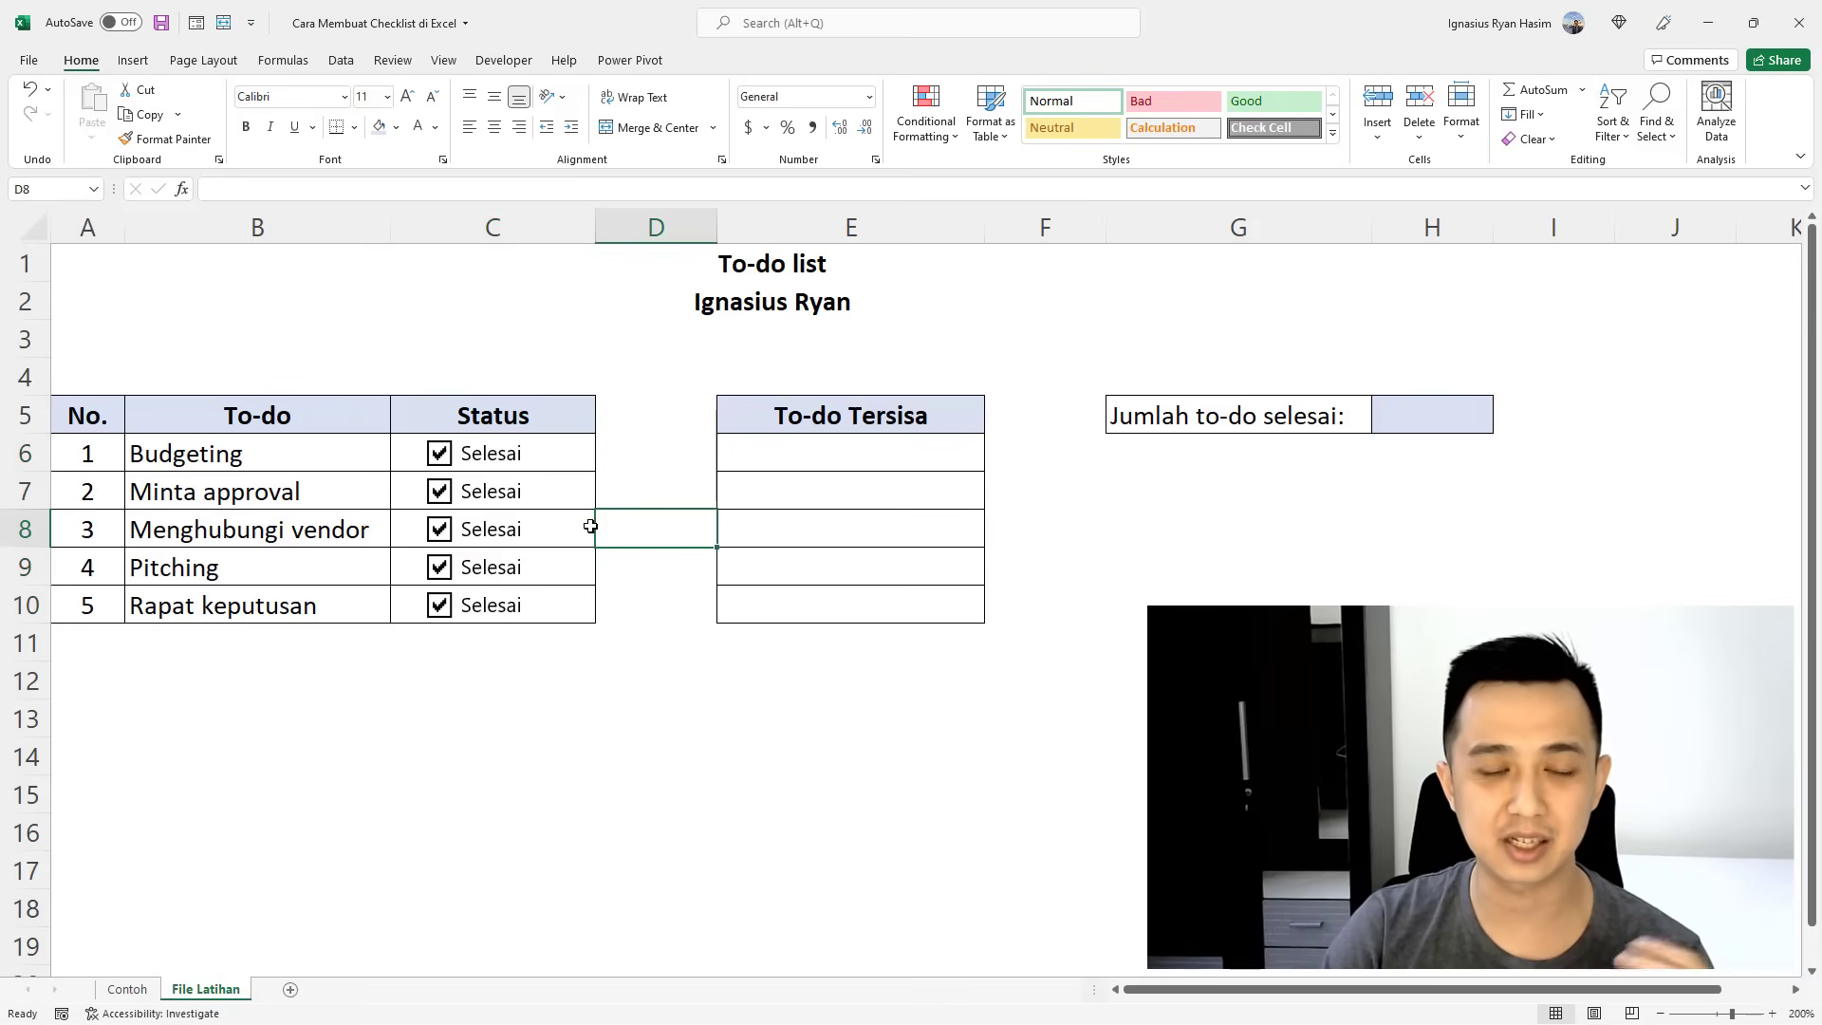
left_click(554, 454)
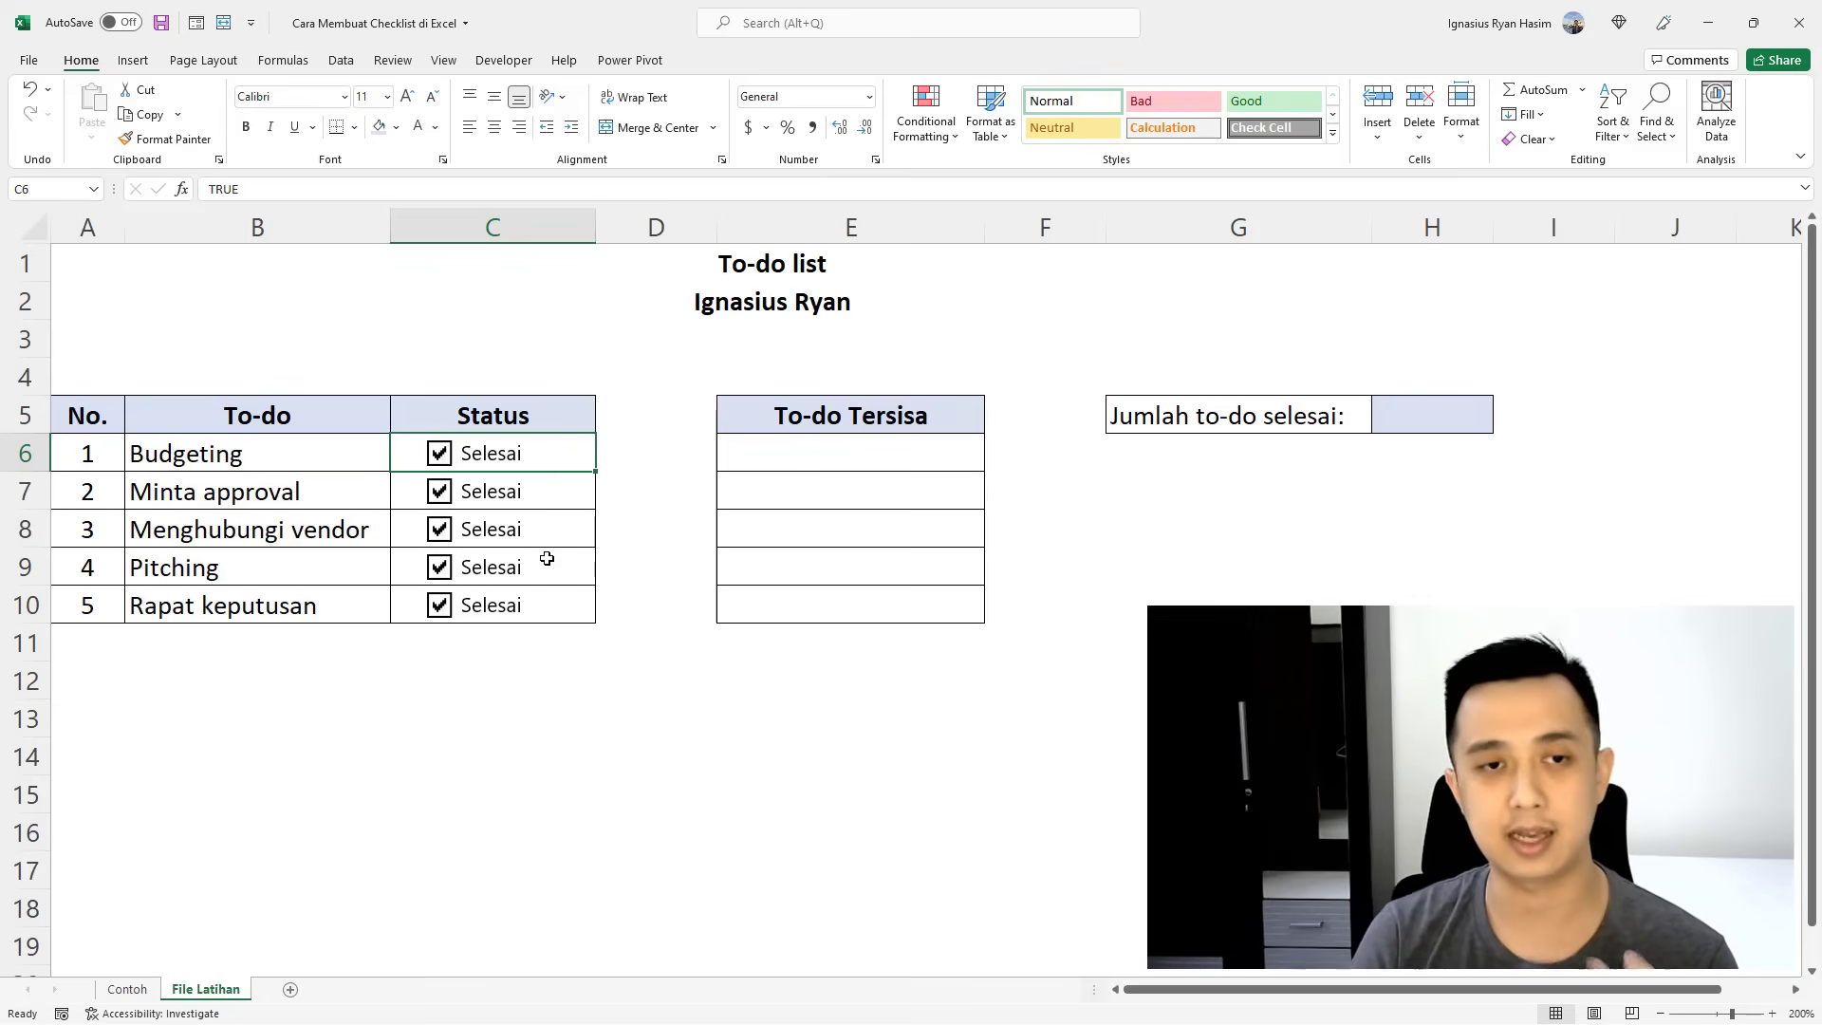
Clear the ticks on the tasks, then re-tick only Budgeting and Minta approval.
left_click(441, 459)
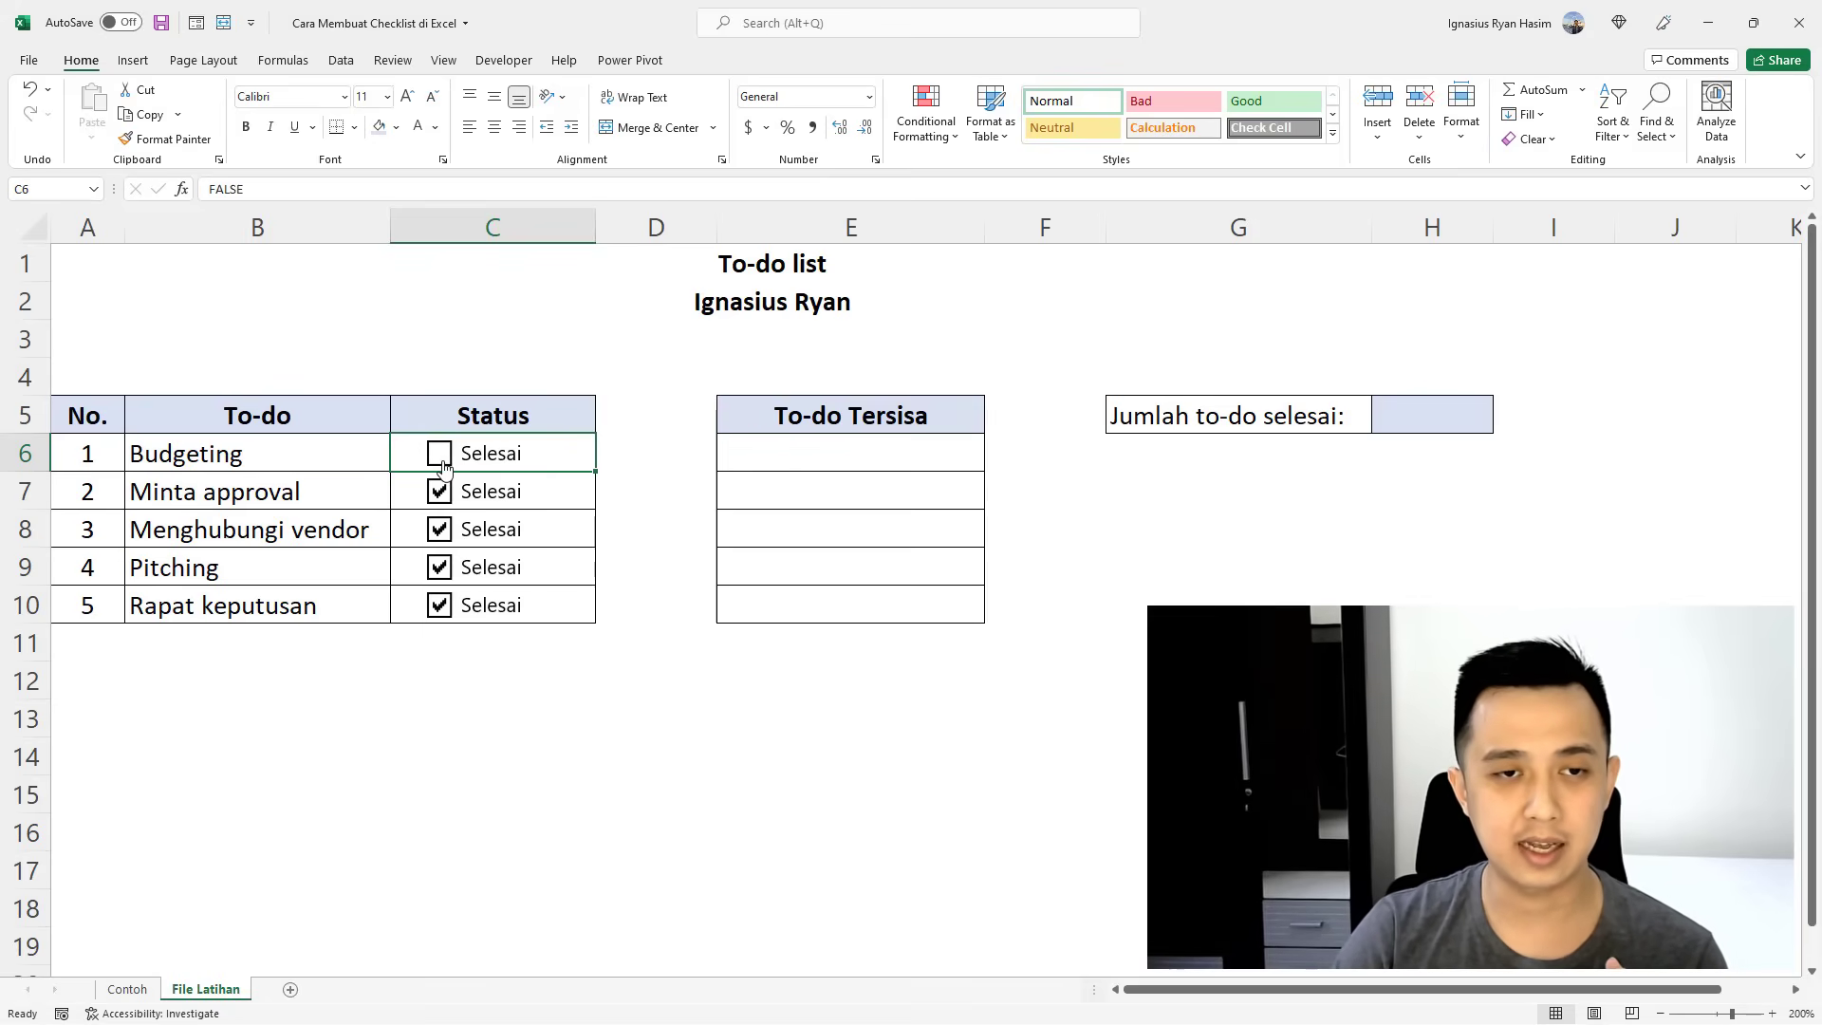
left_click(441, 490)
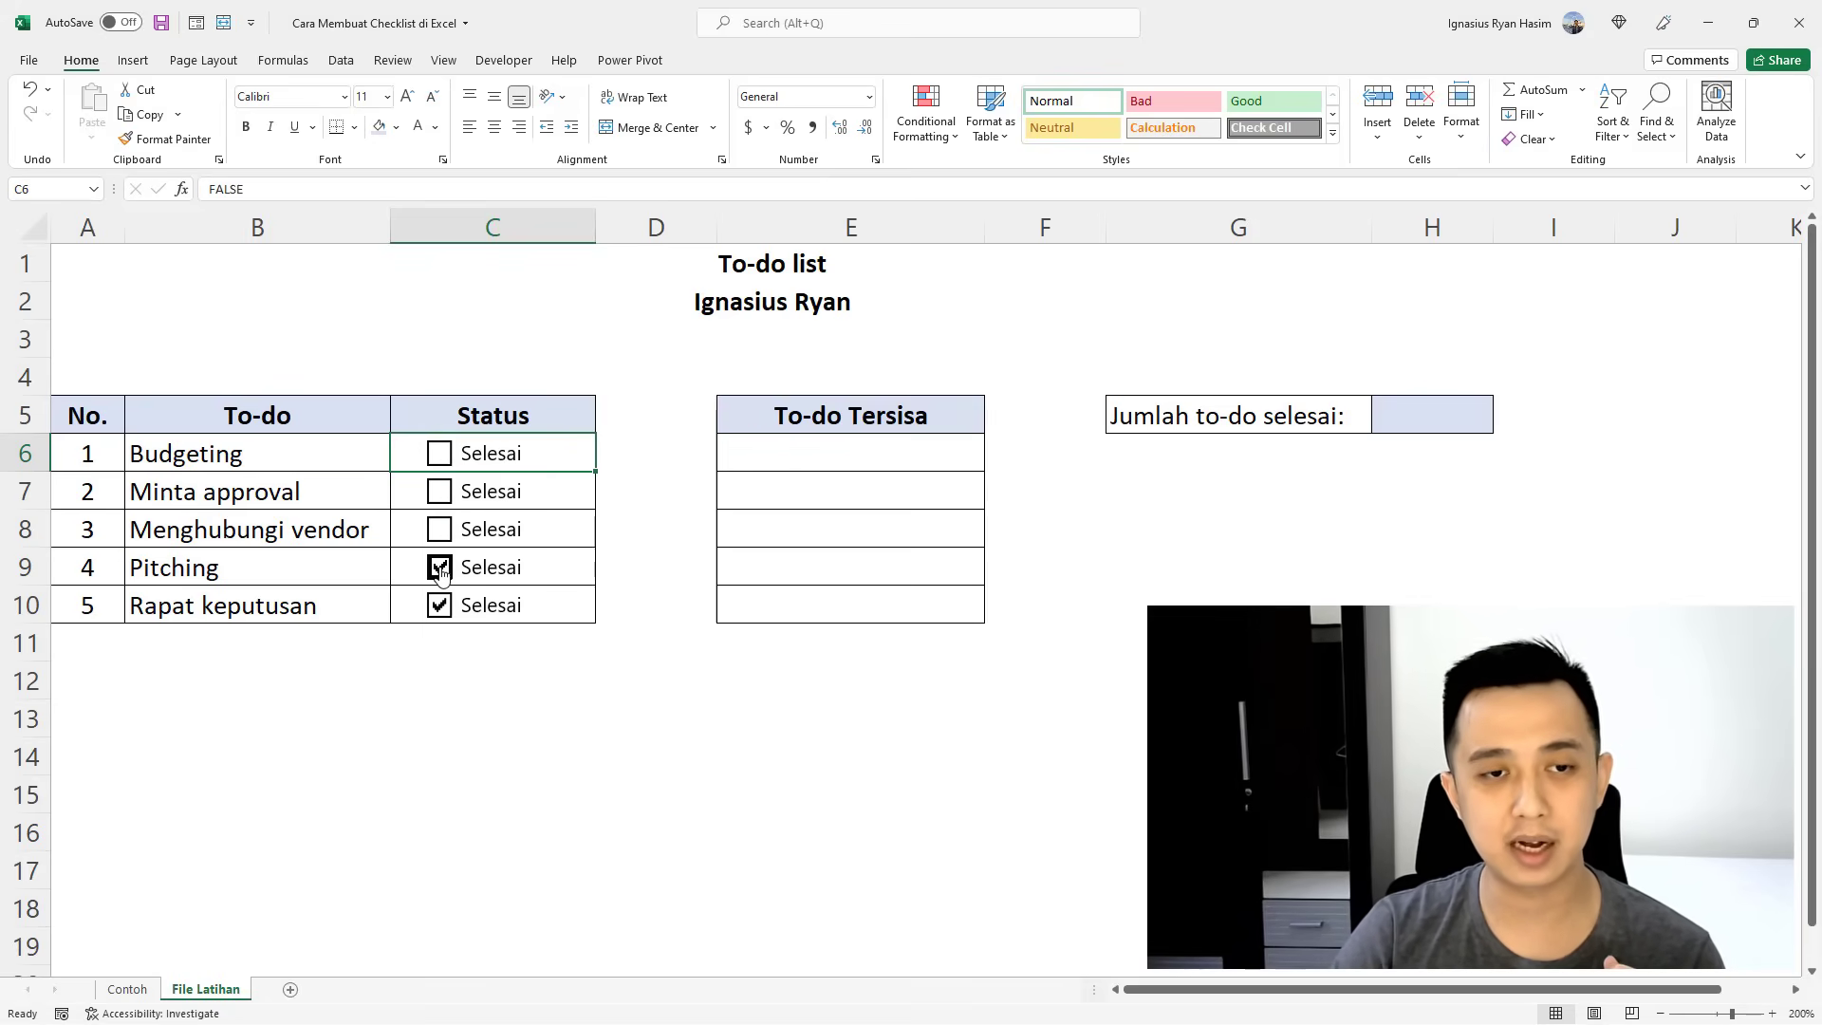
left_click(439, 569)
left_click(440, 607)
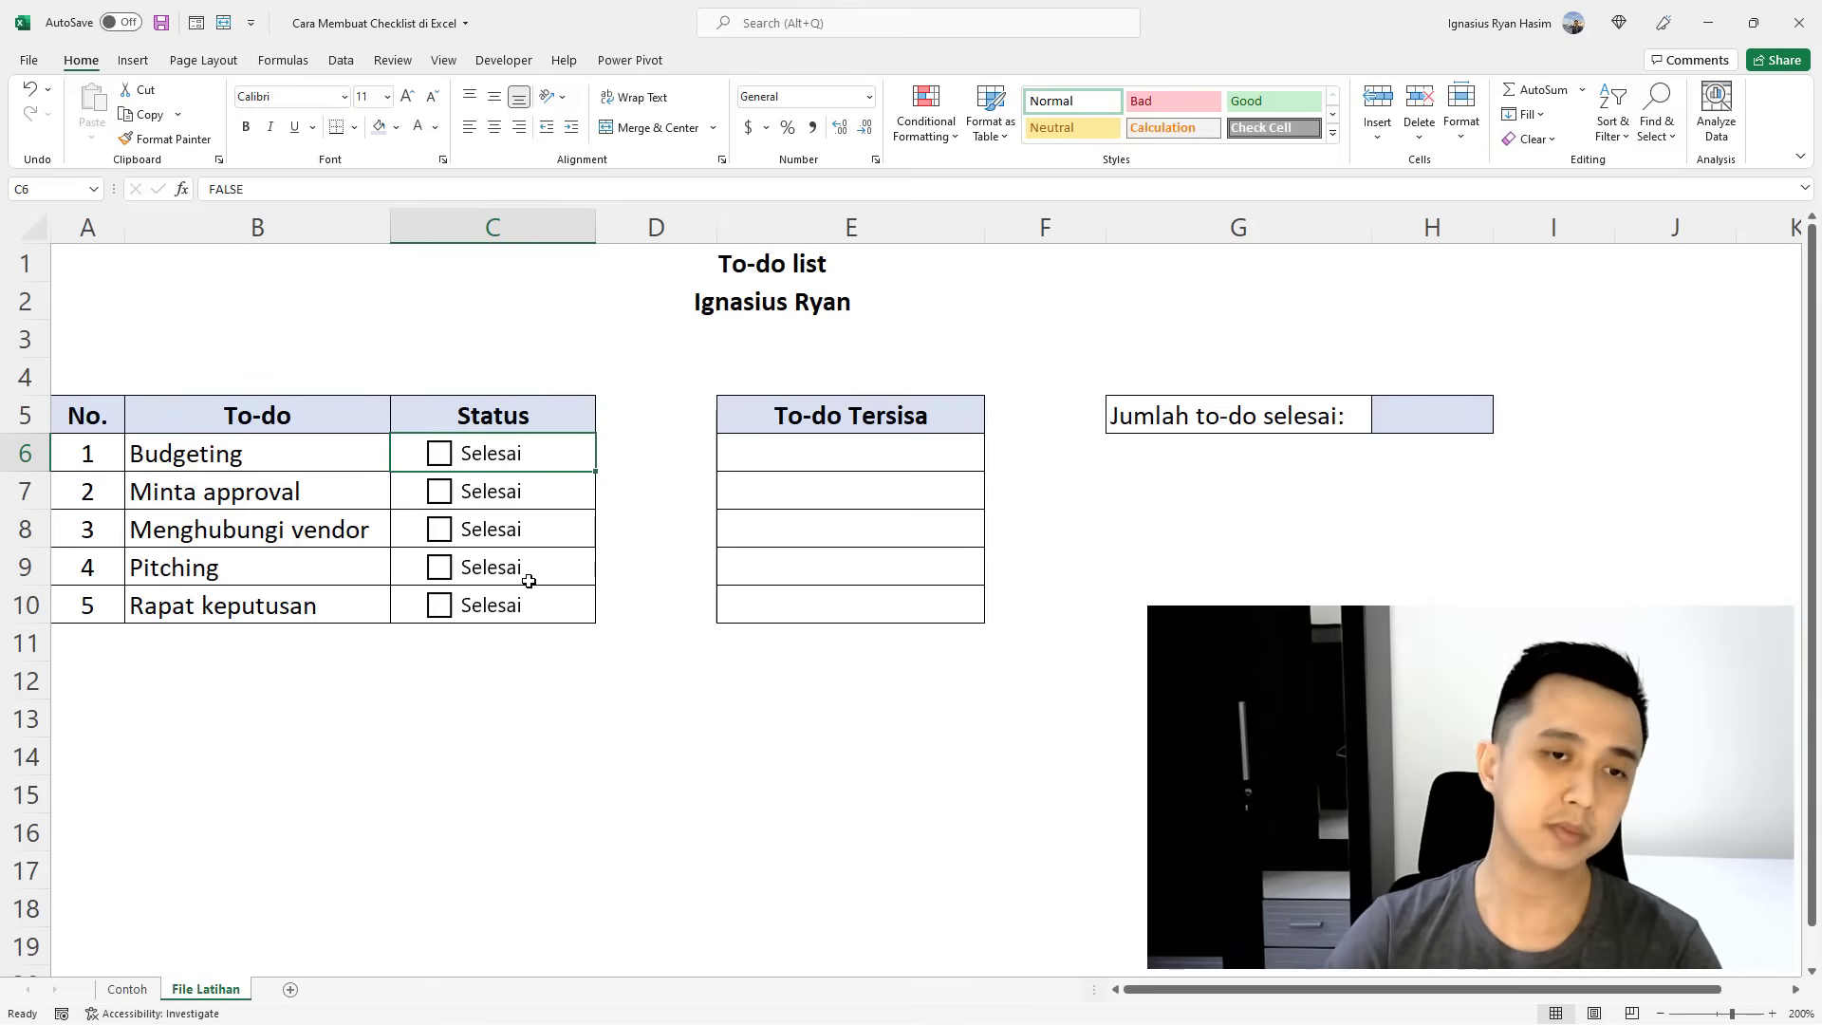
left_click(439, 454)
left_click(442, 496)
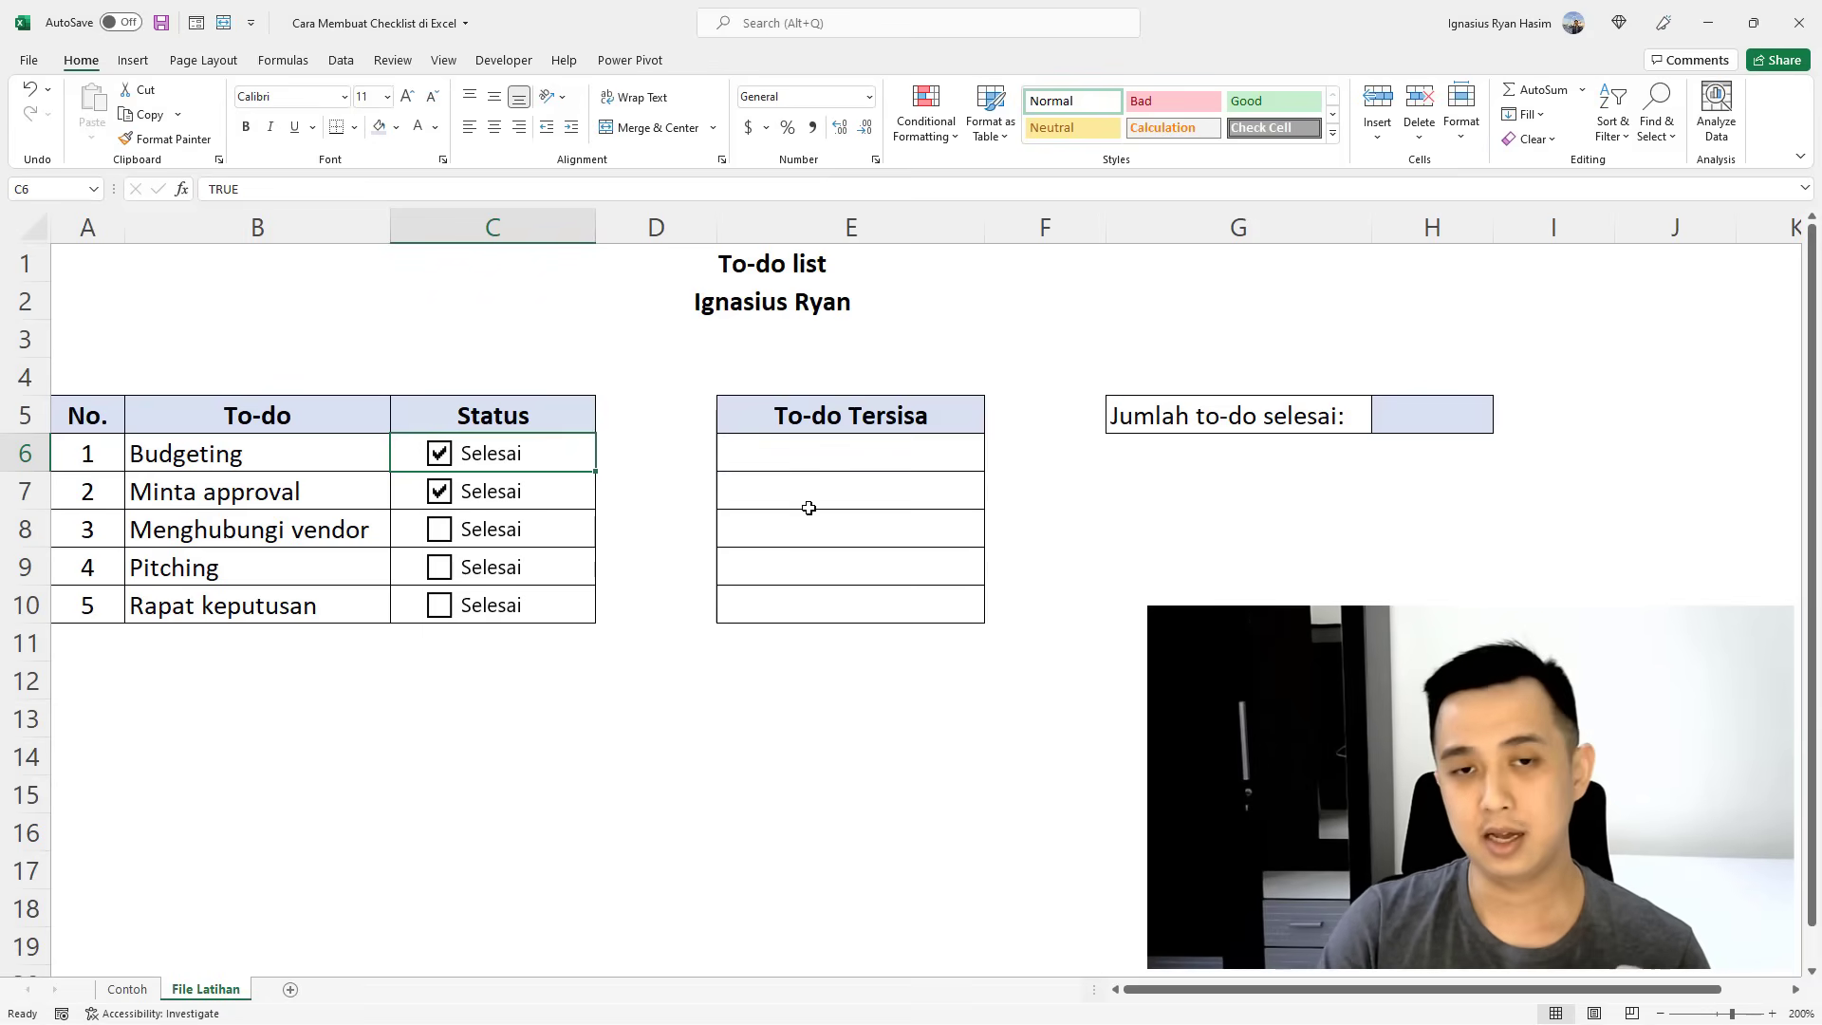
Enter =FILTER(B6:B10,C6:C10=FALSE) in E6 to list the unchecked tasks.
left_click(824, 461)
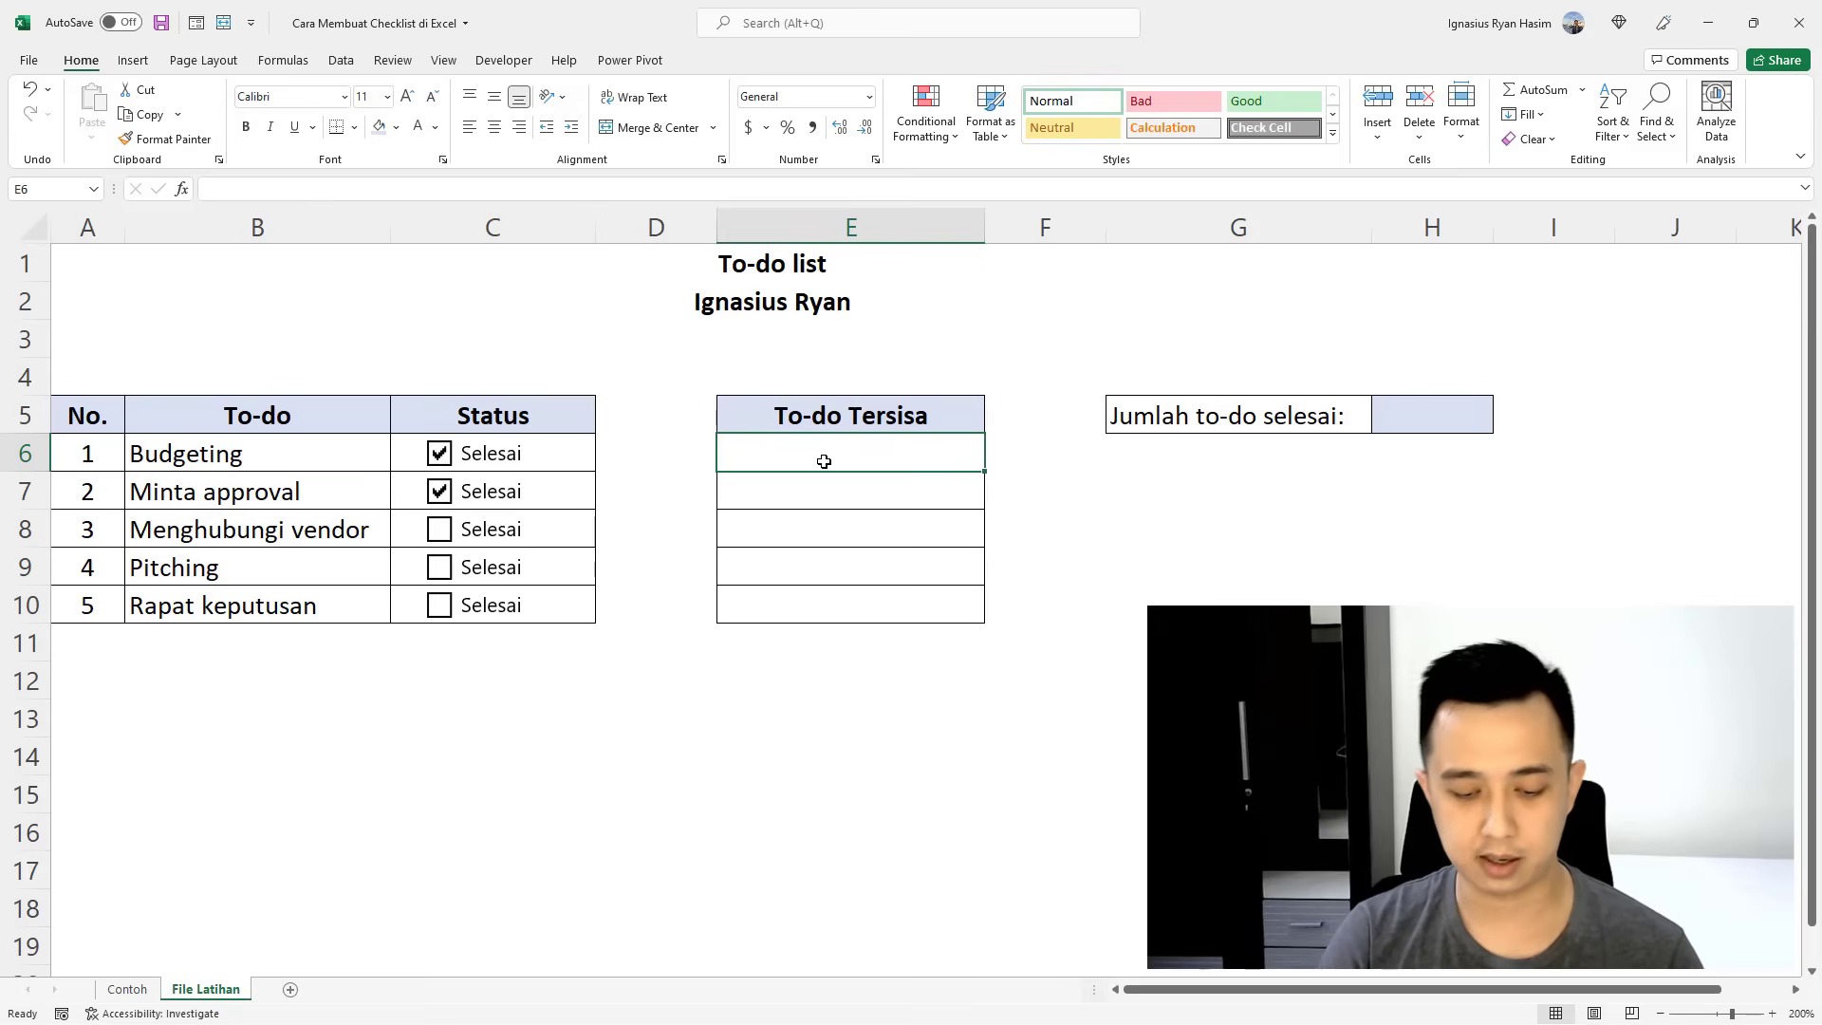
type("=filter")
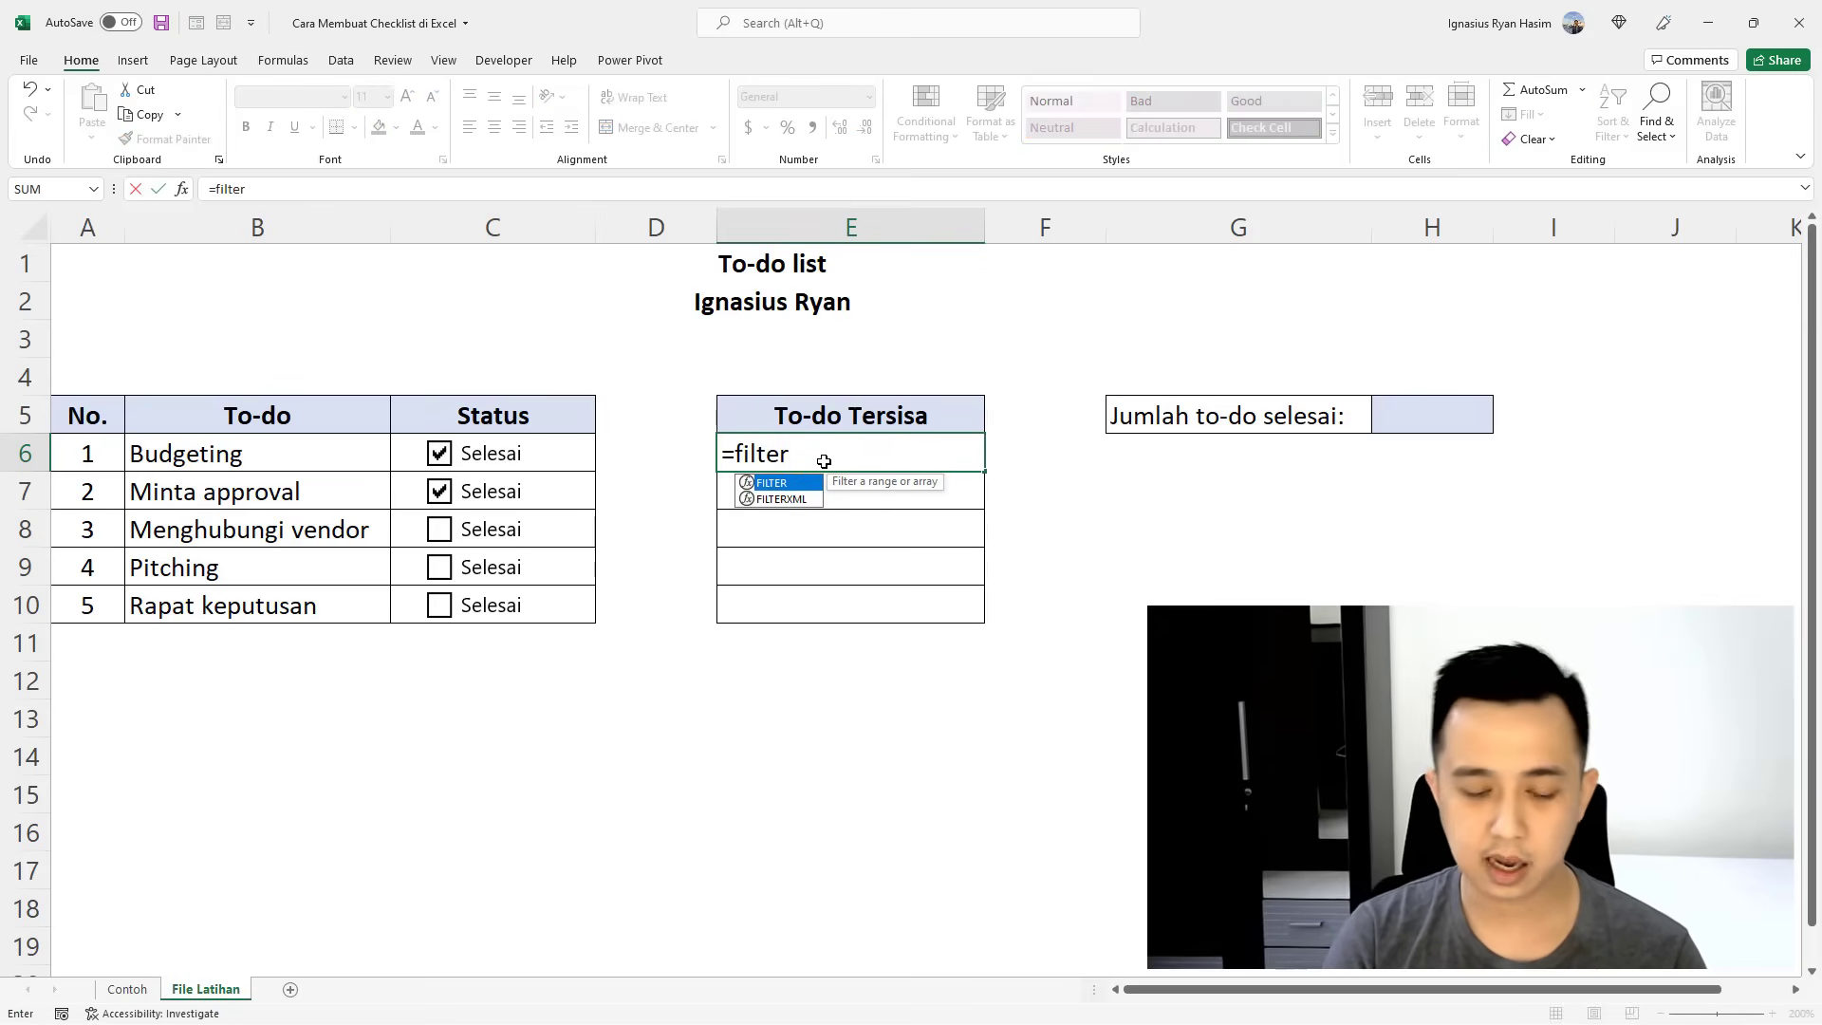
type("(")
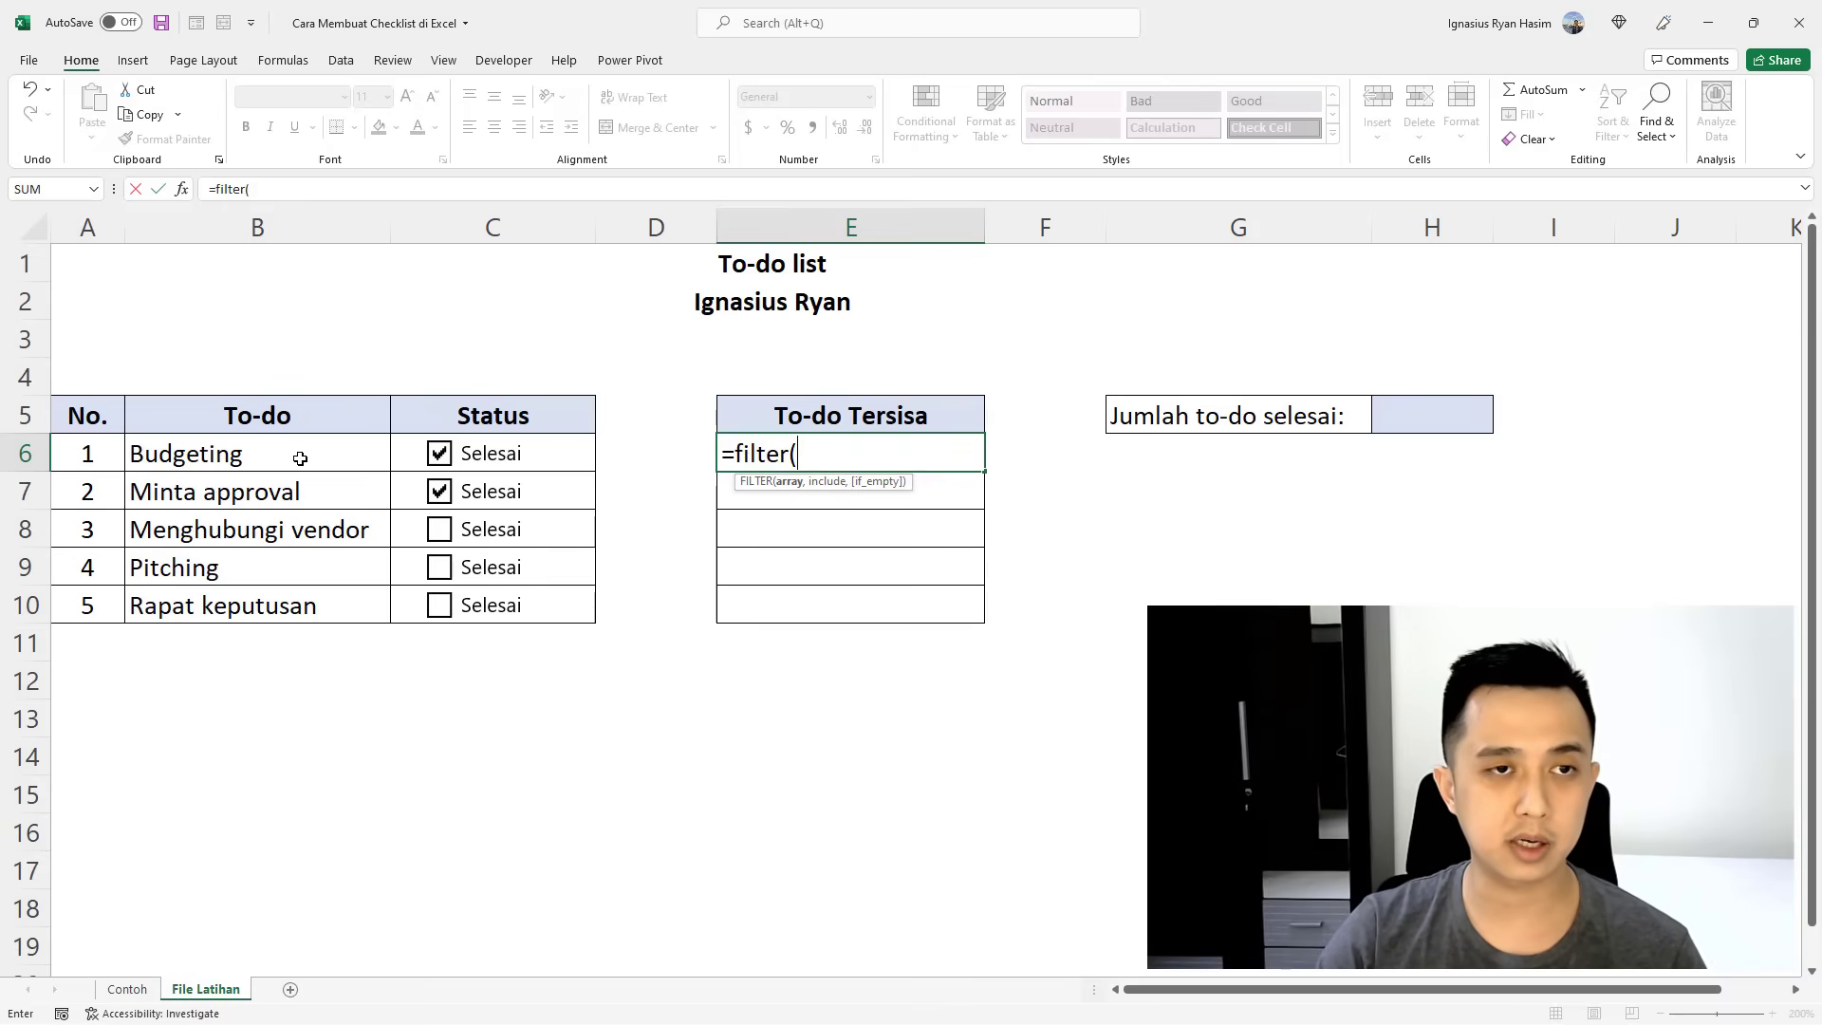
left_click_drag(300, 458, 313, 600)
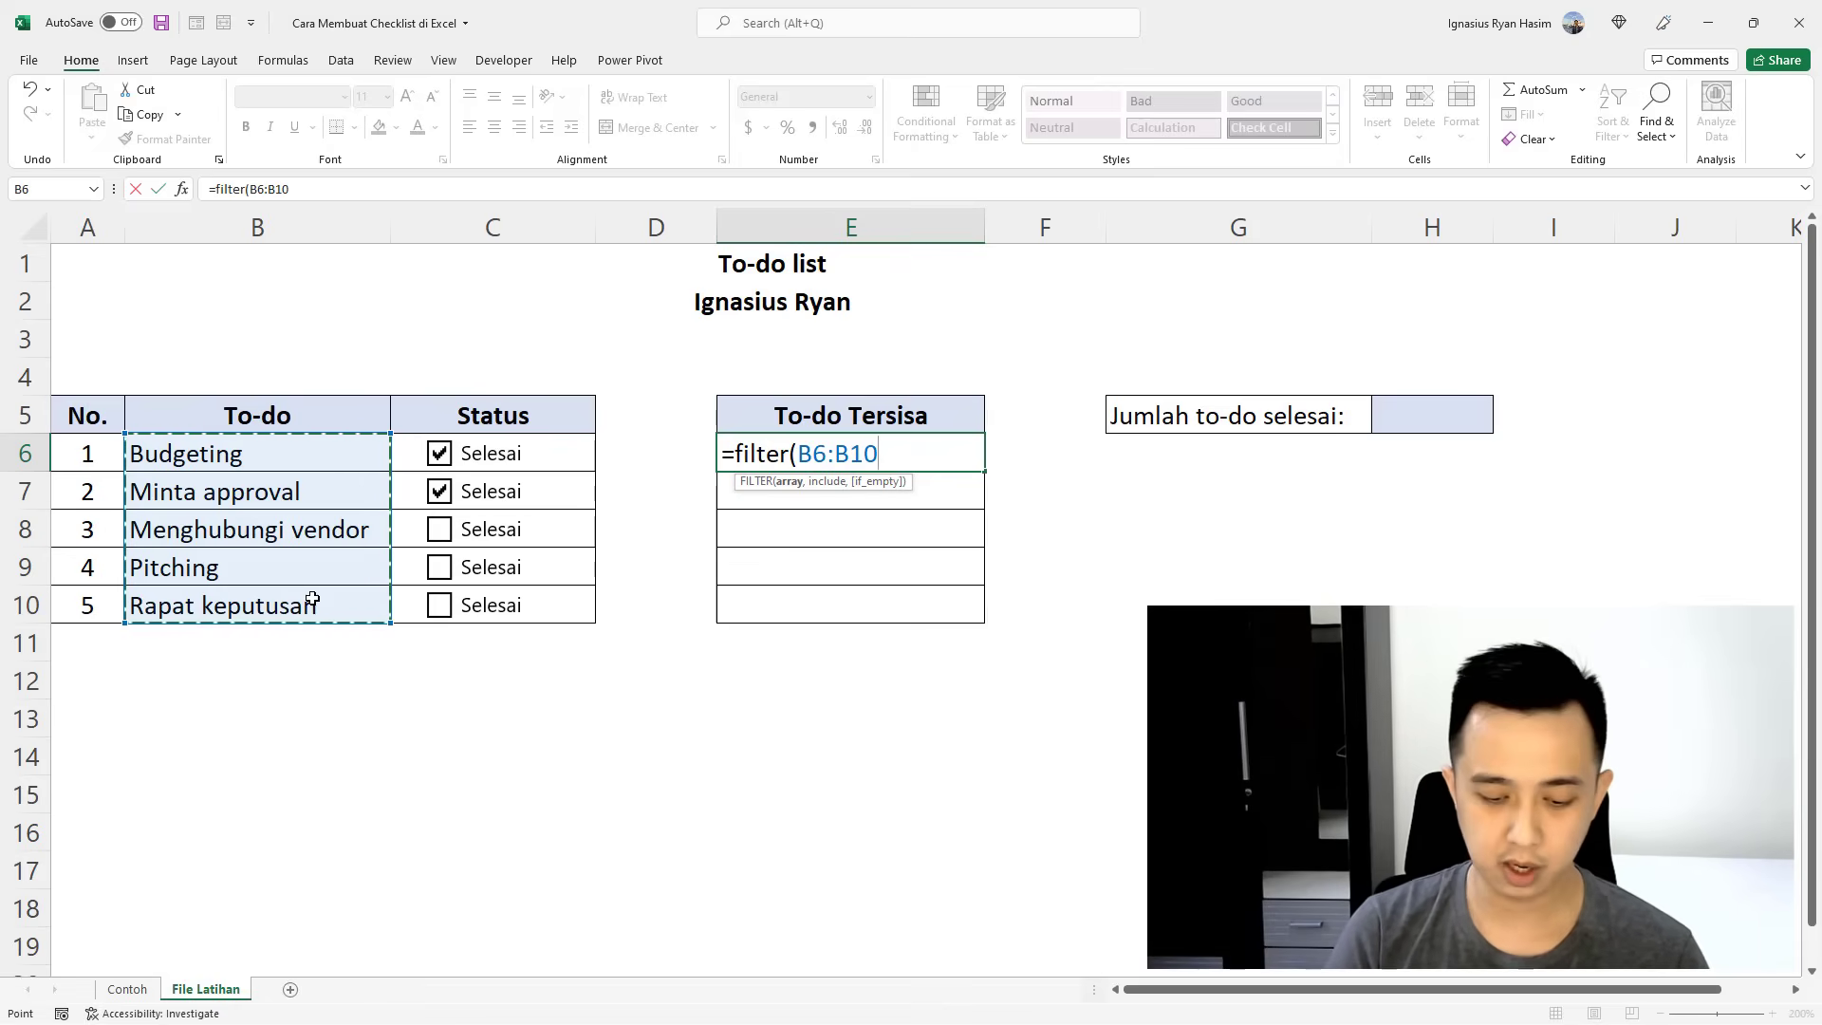
type(",")
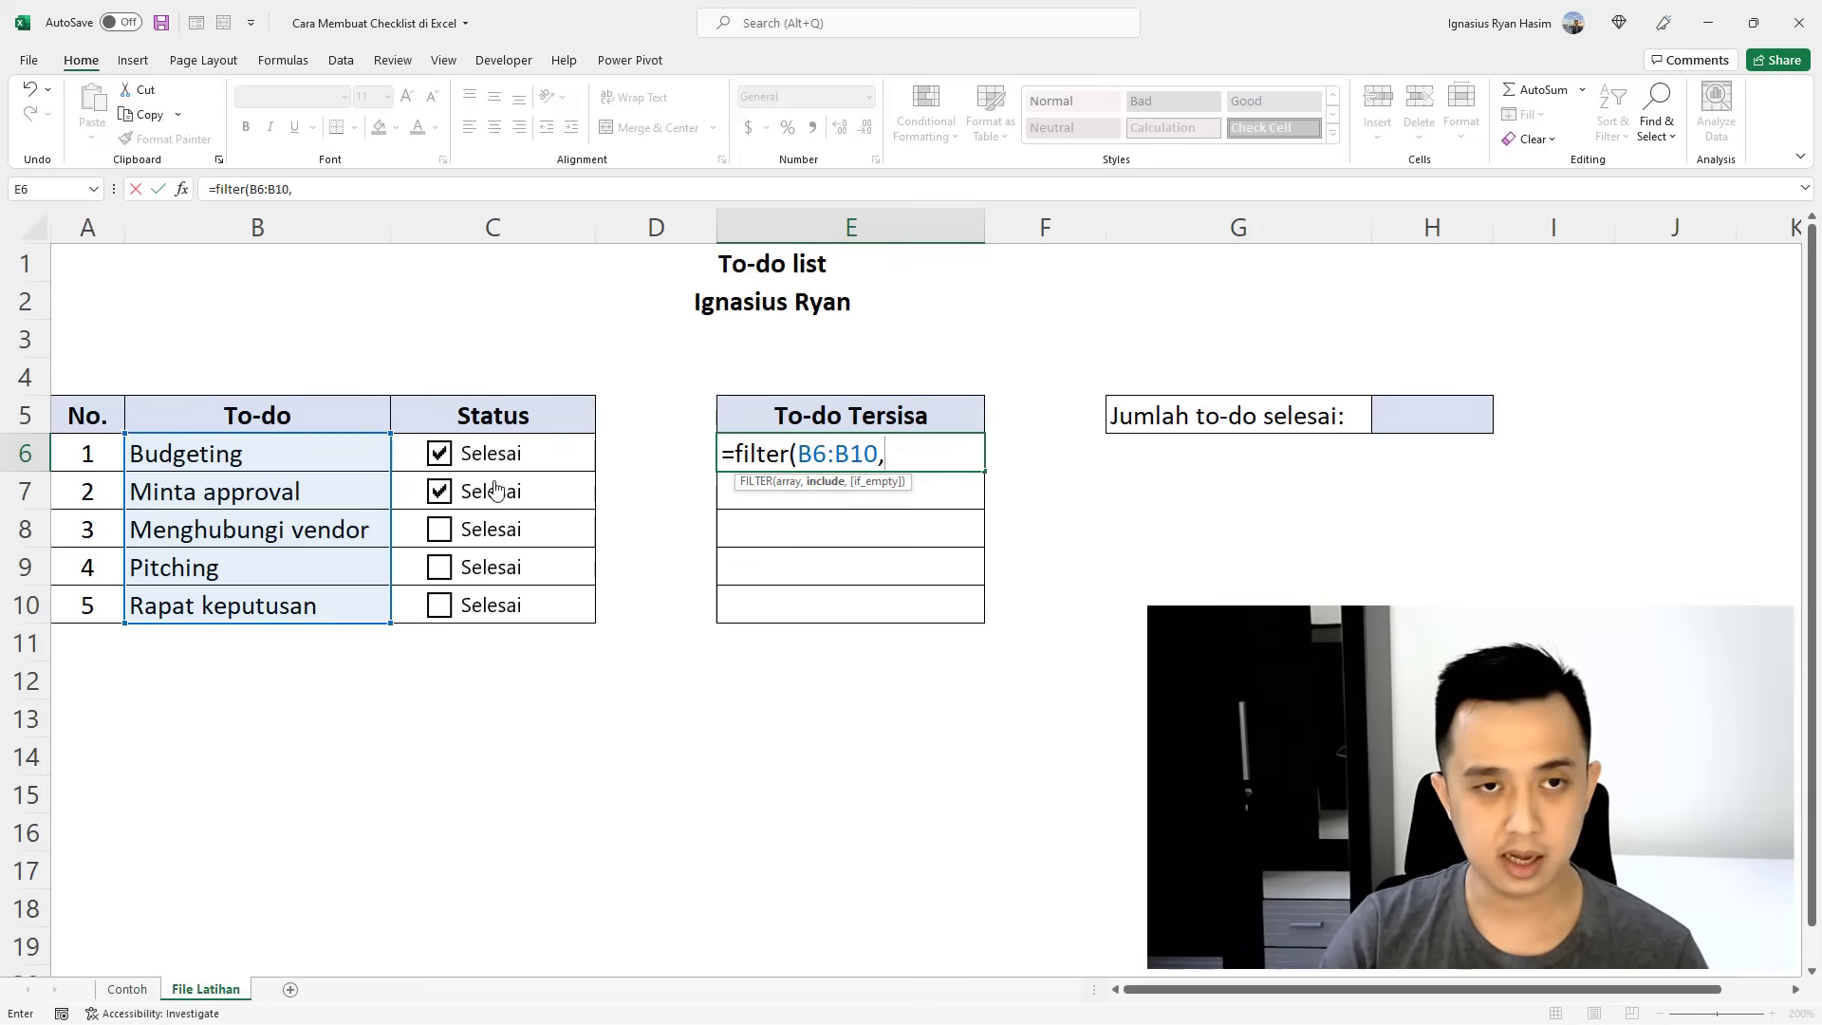
left_click_drag(547, 453, 564, 608)
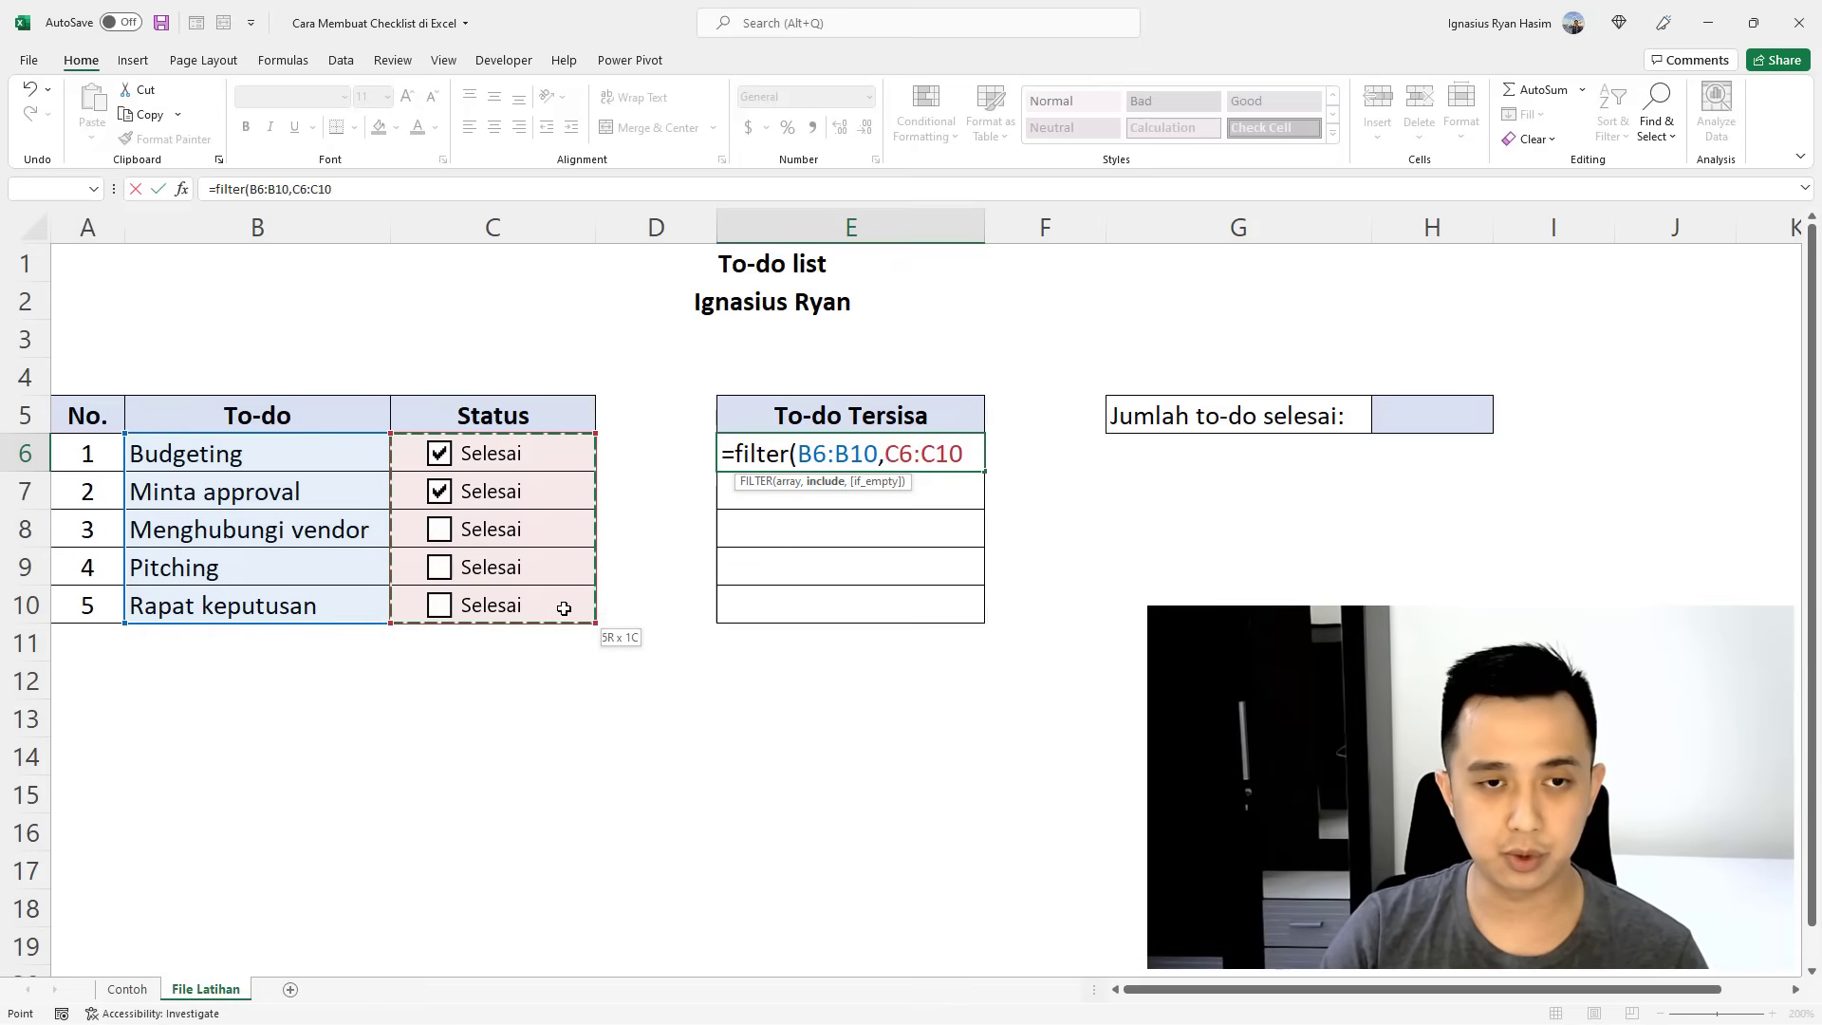
type("=")
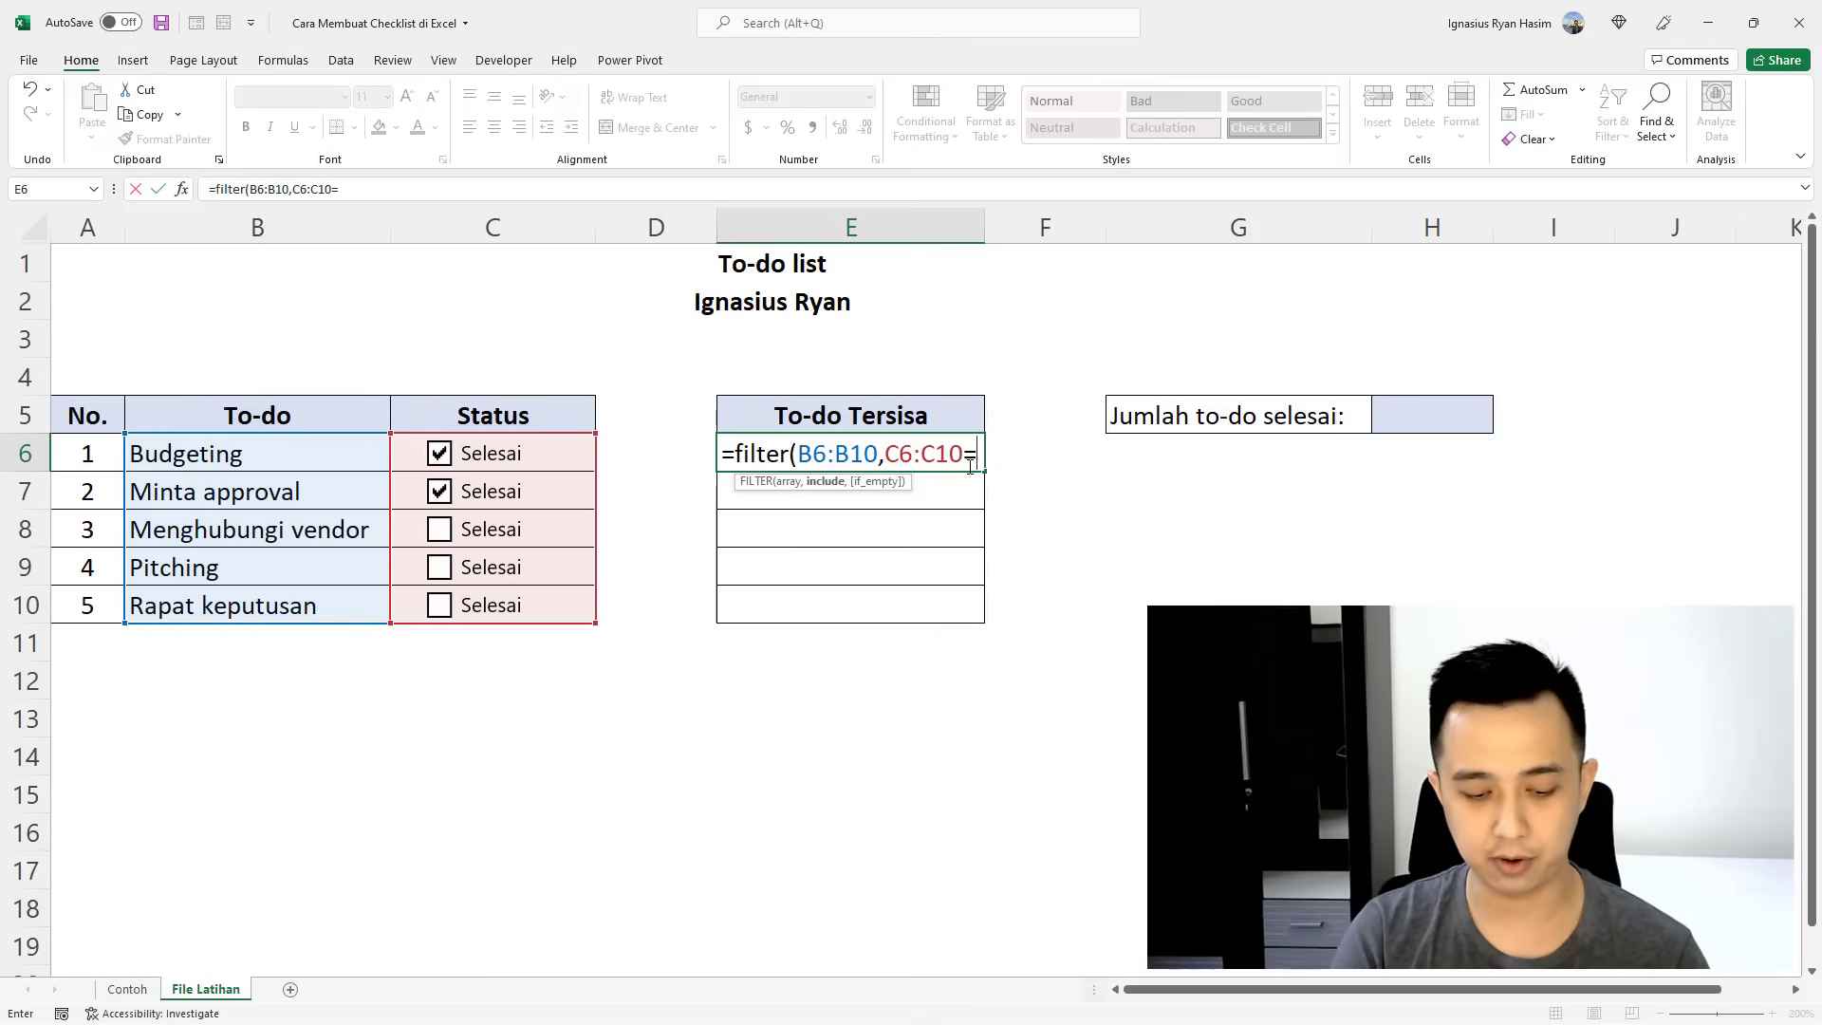
type("FALSE")
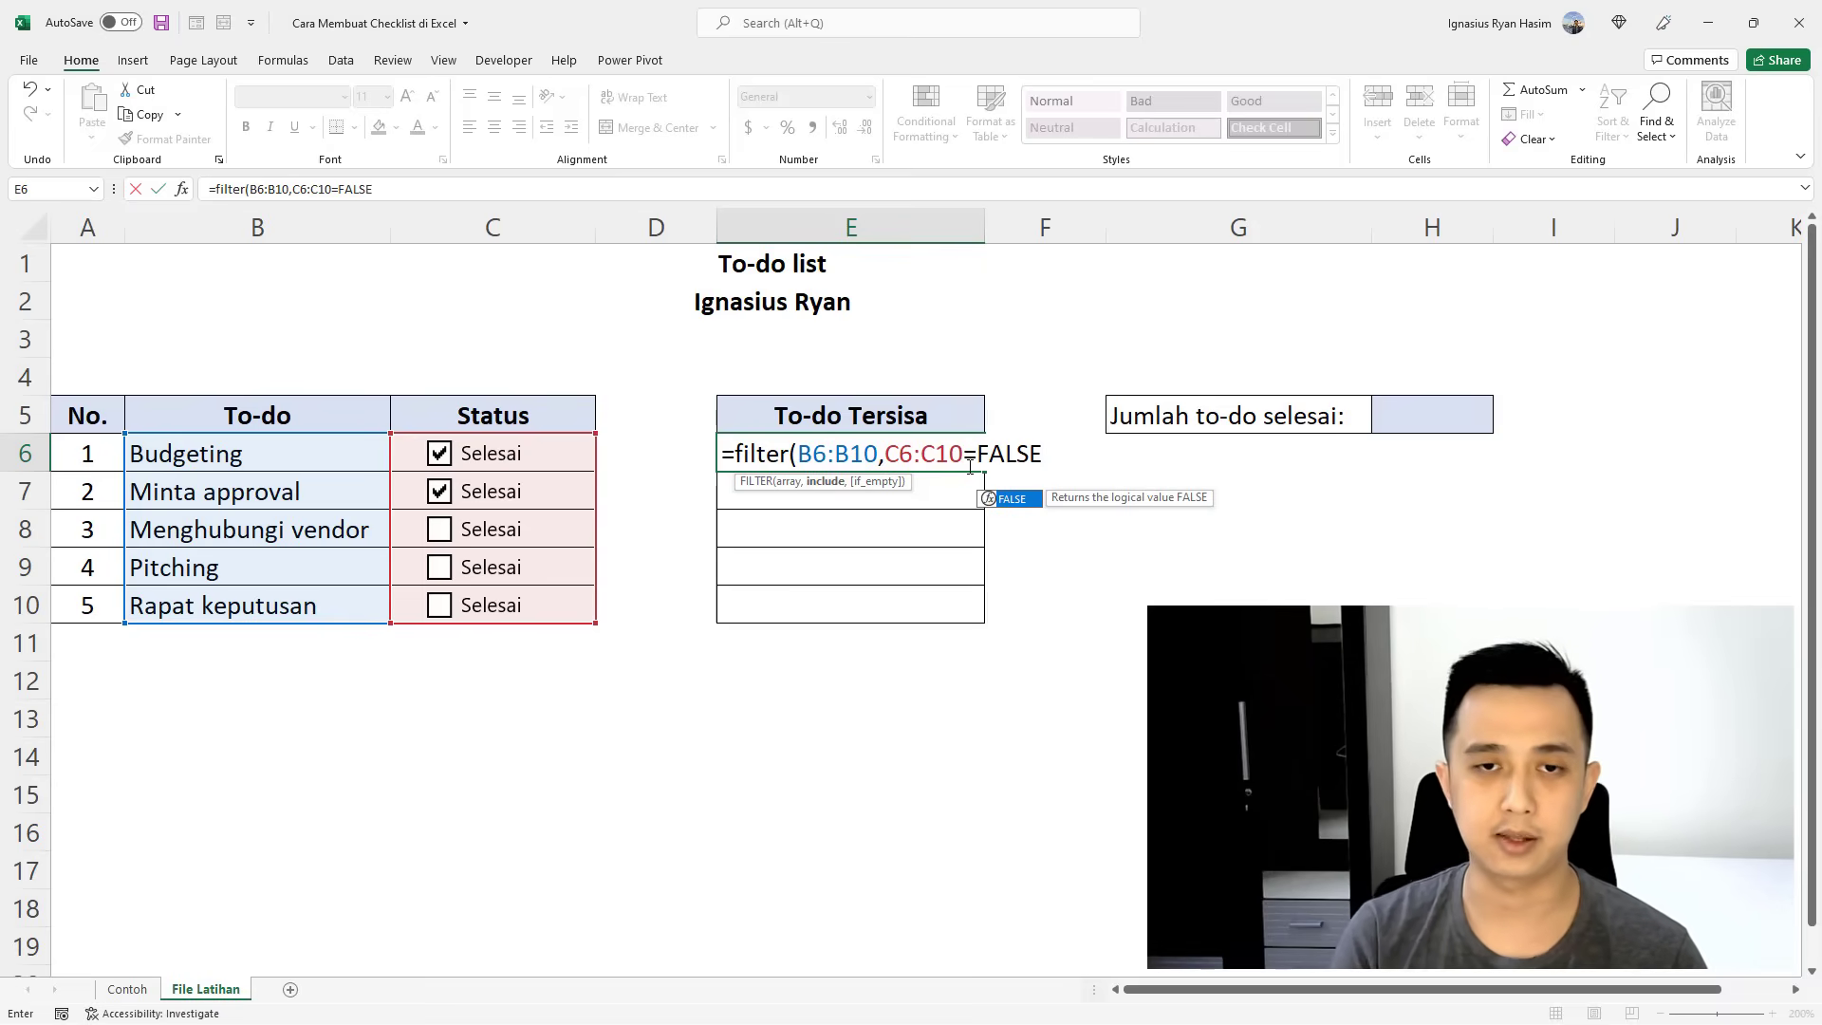
type(")")
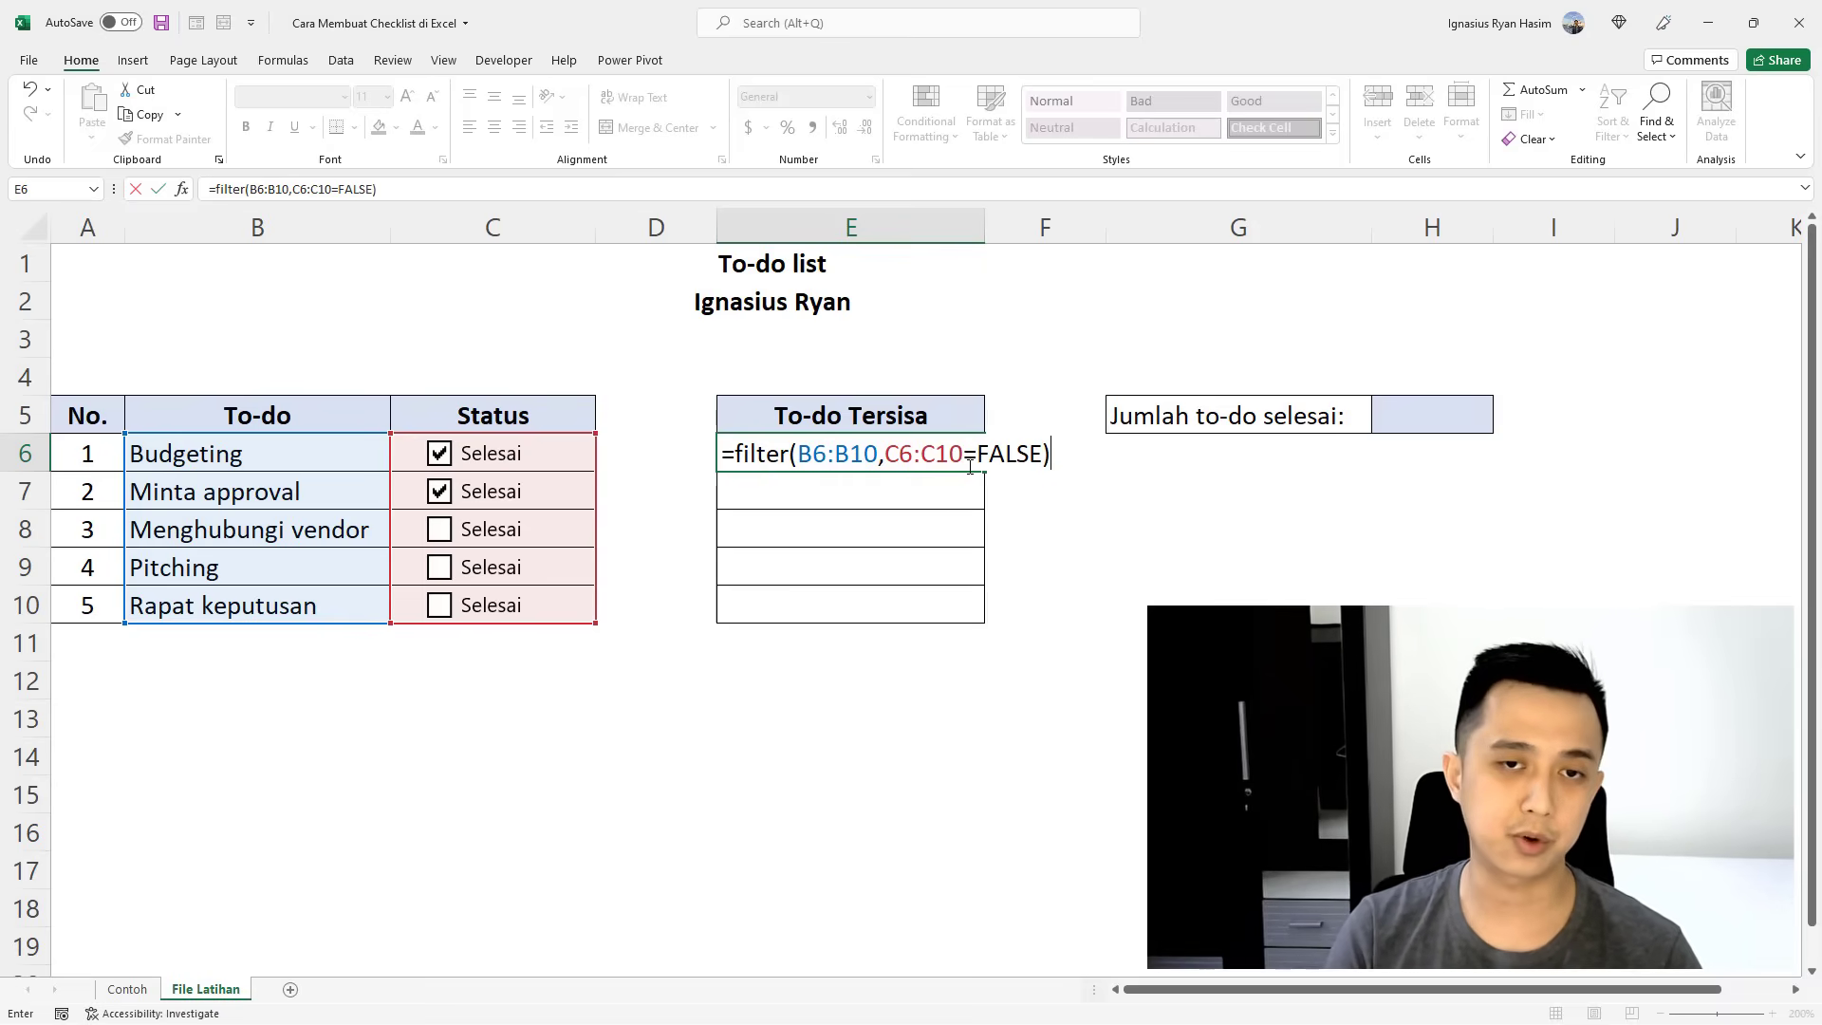
key("Return")
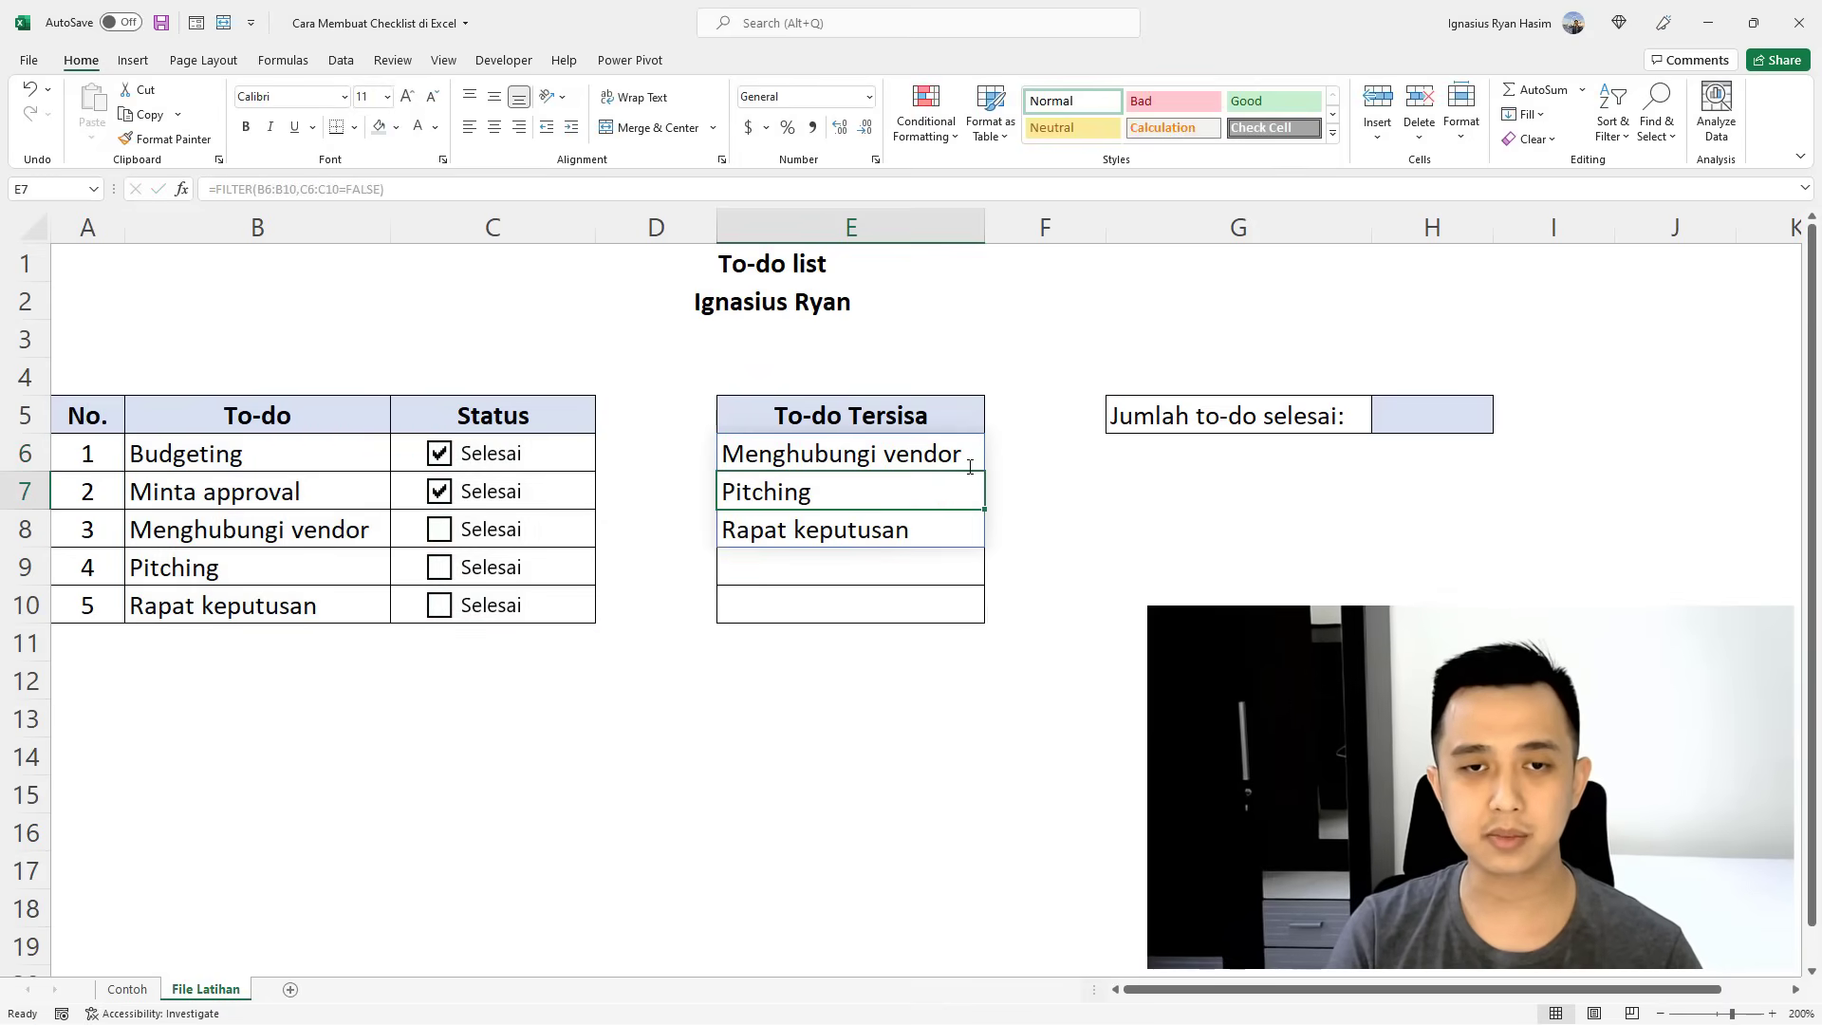
Test the list by ticking and unticking Menghubungi vendor, then select H5.
left_click(909, 596)
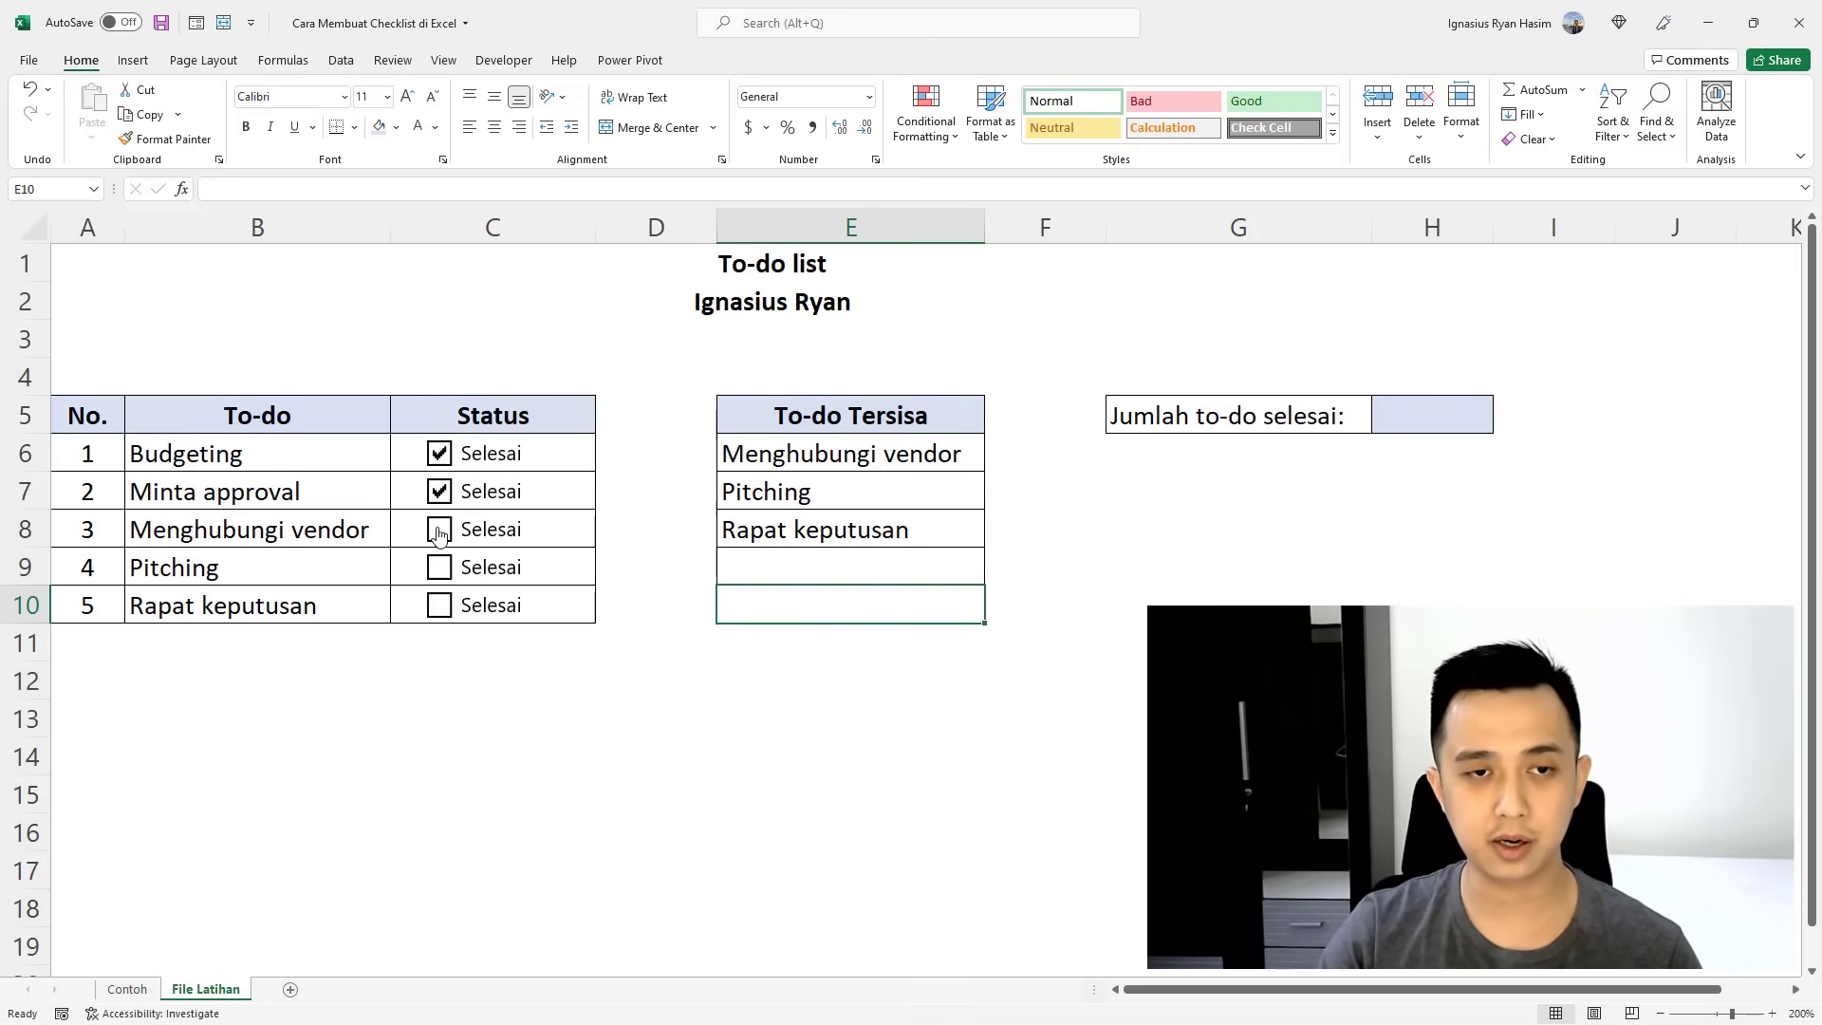
left_click(439, 533)
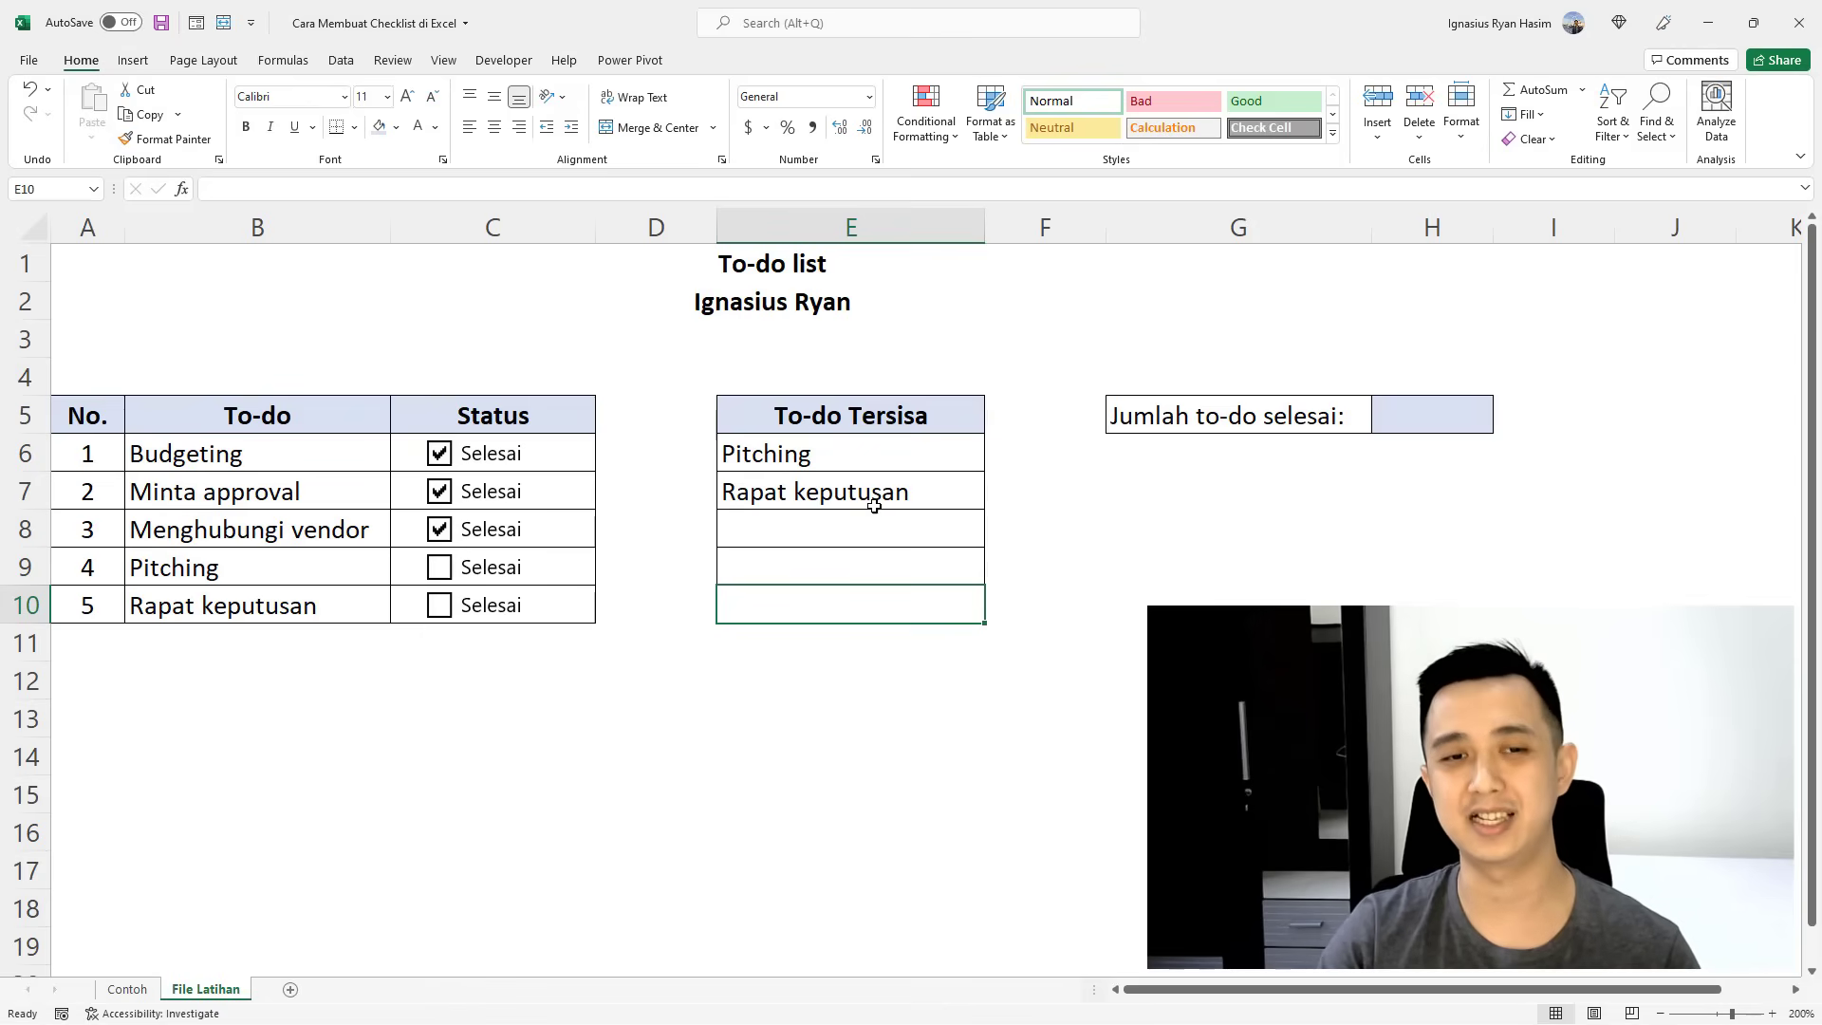
left_click(442, 533)
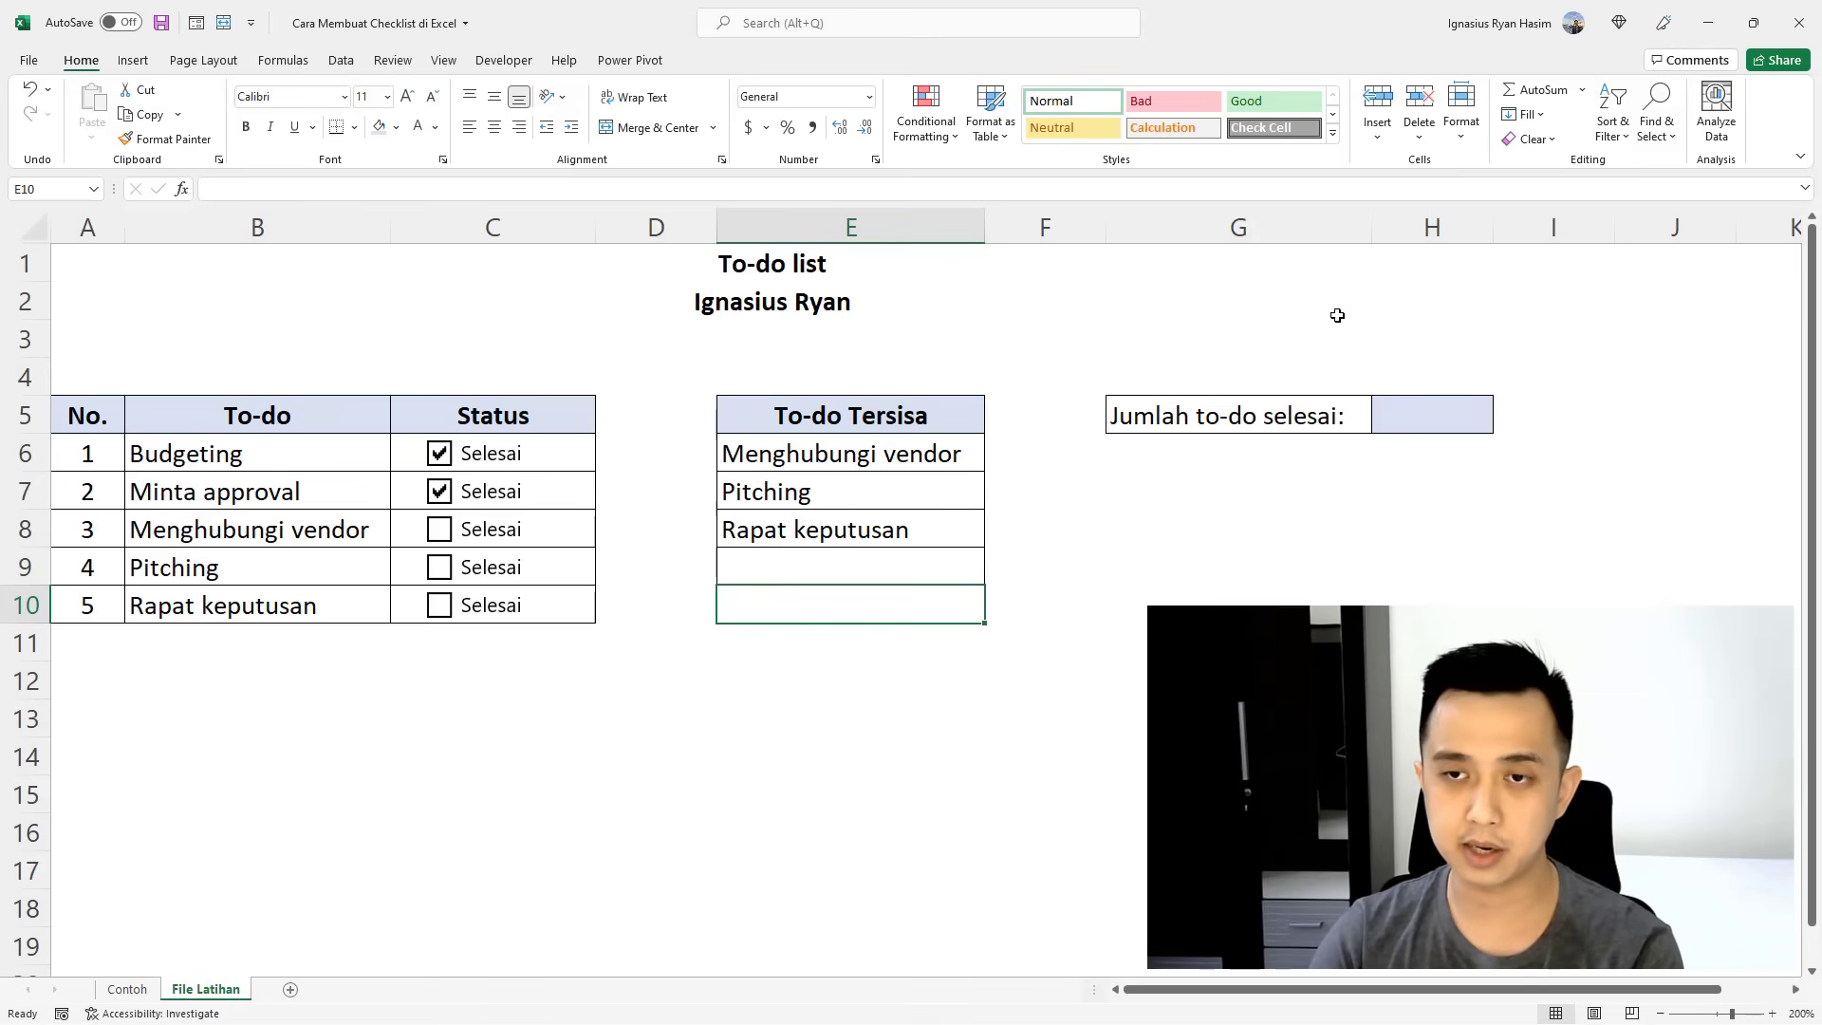
left_click(1423, 420)
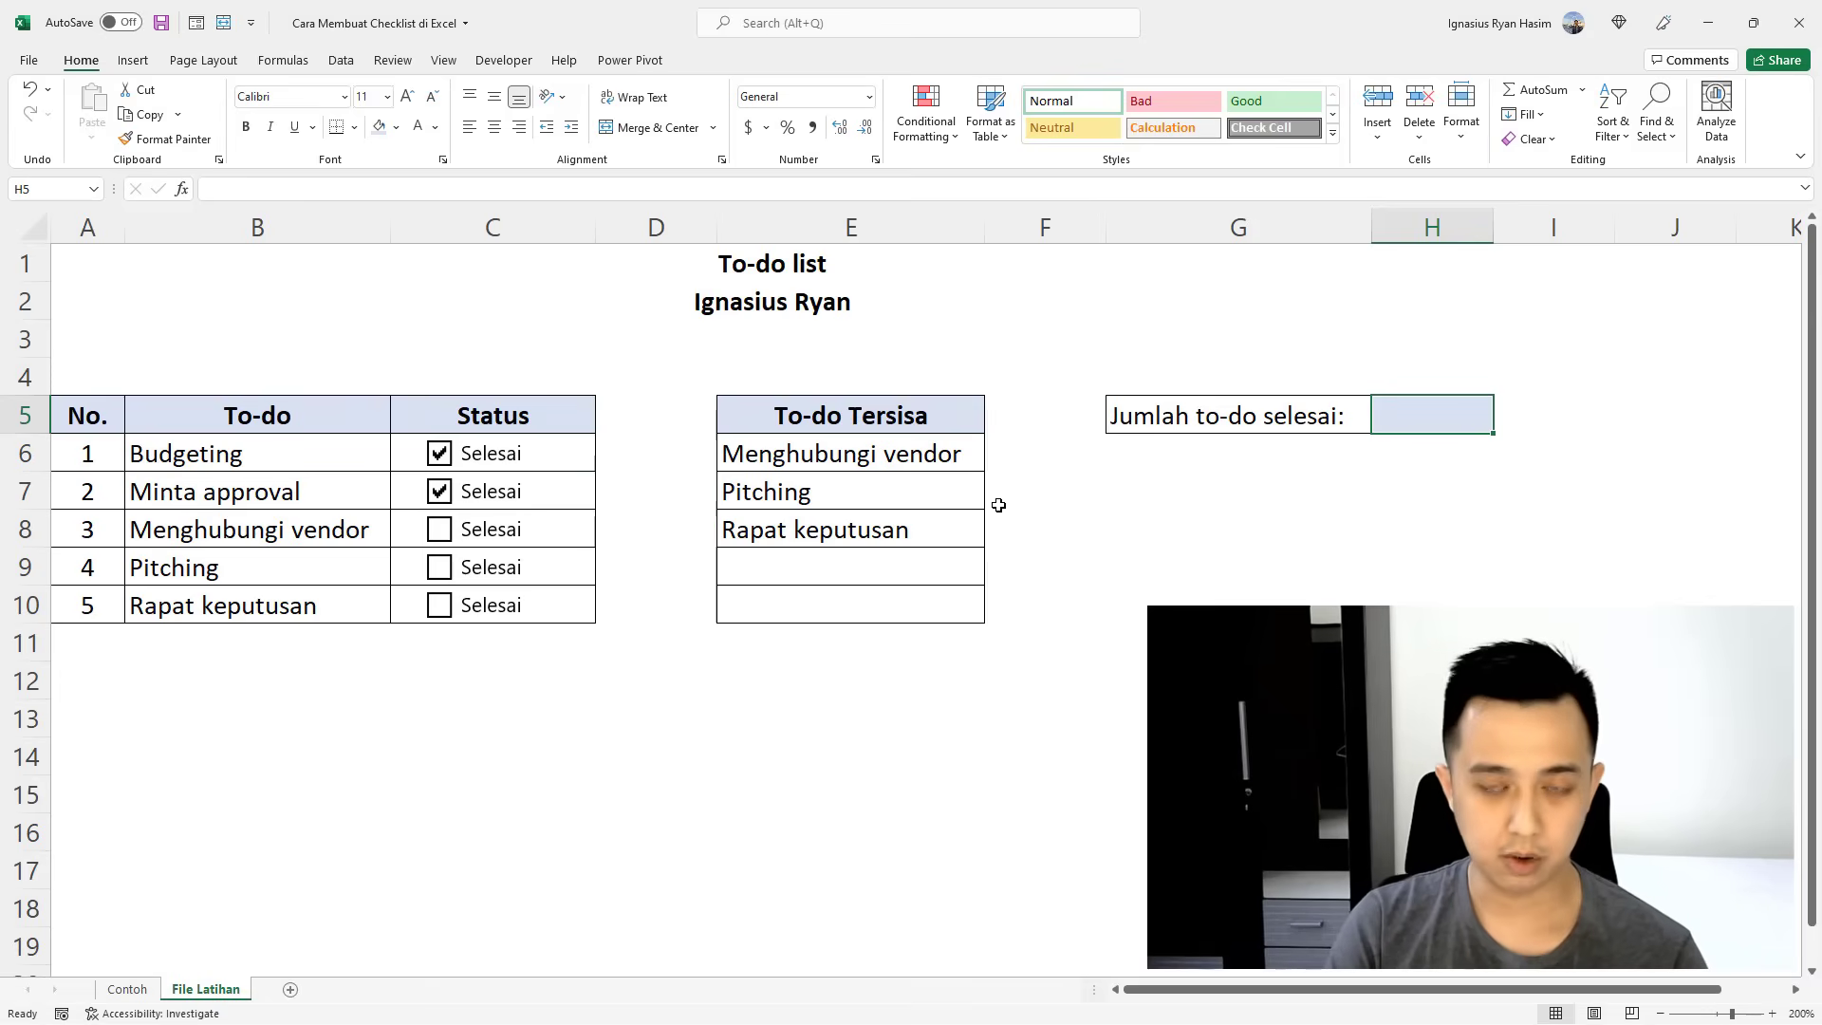
Enter =COUNTIF(C6:C10,TRUE) in H5 to count completed tasks, showing 2.
type("=cou")
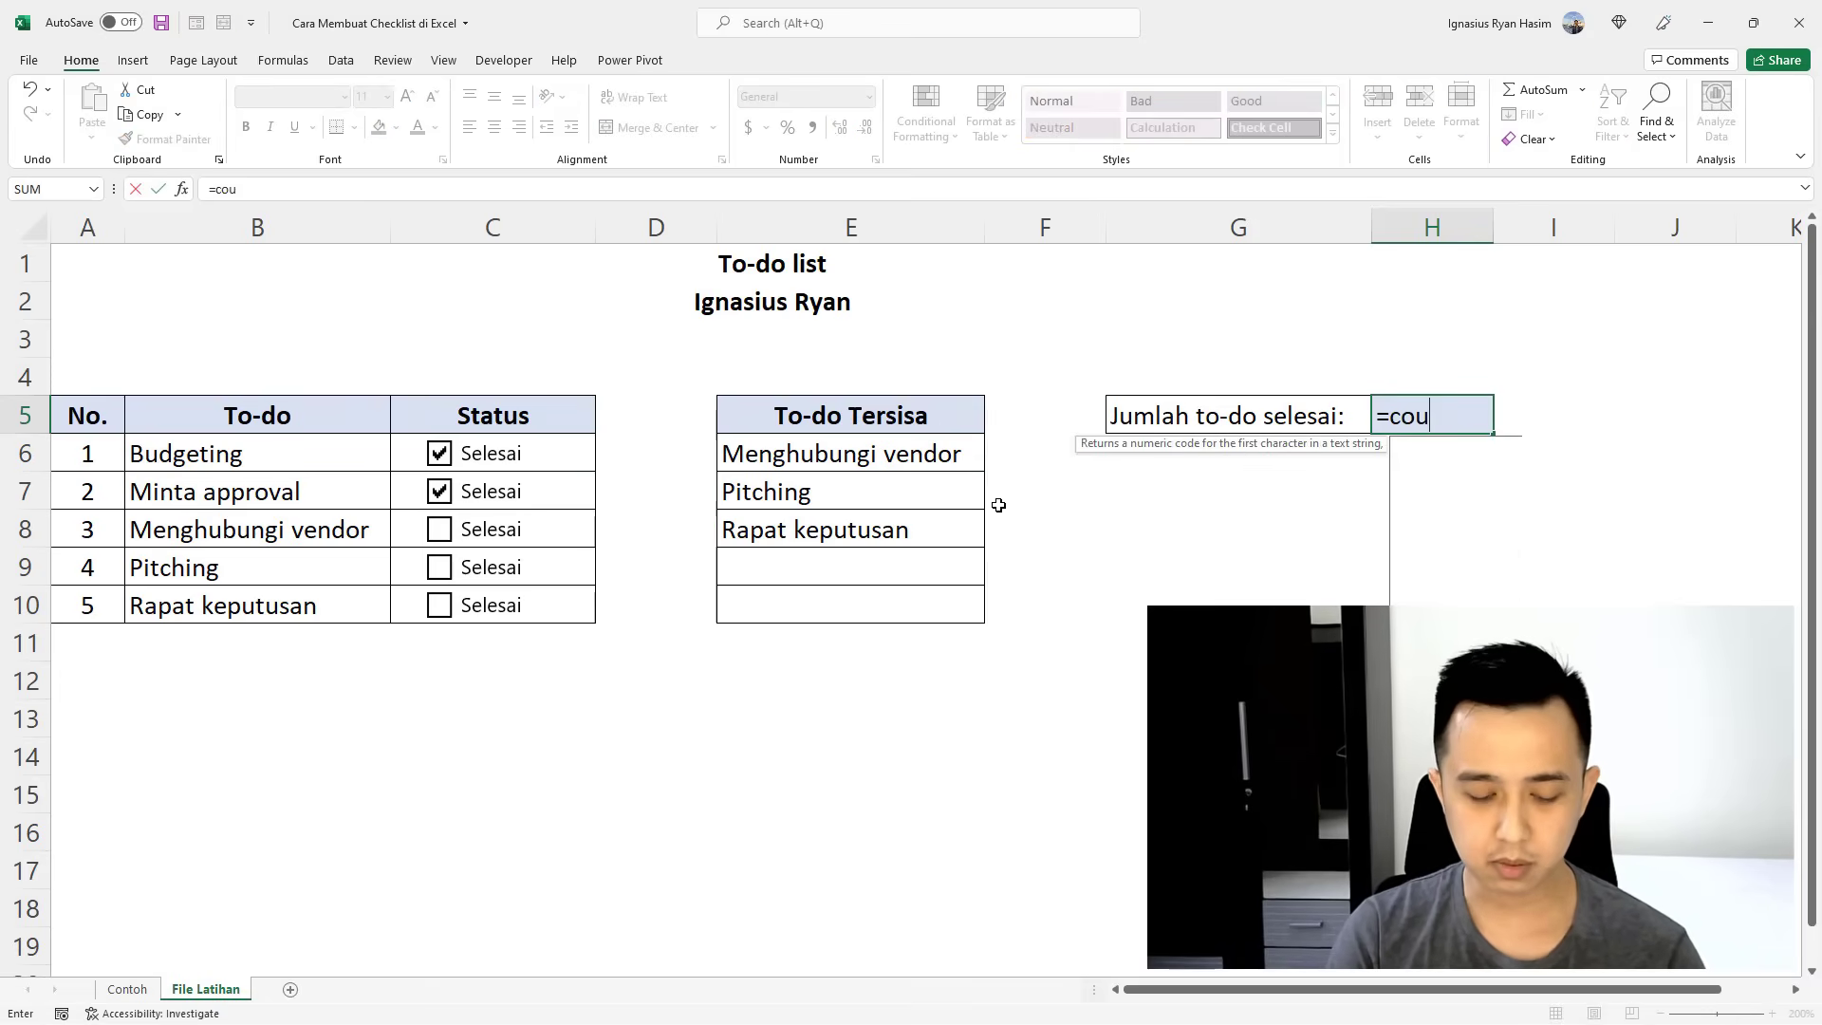
type("ntif(")
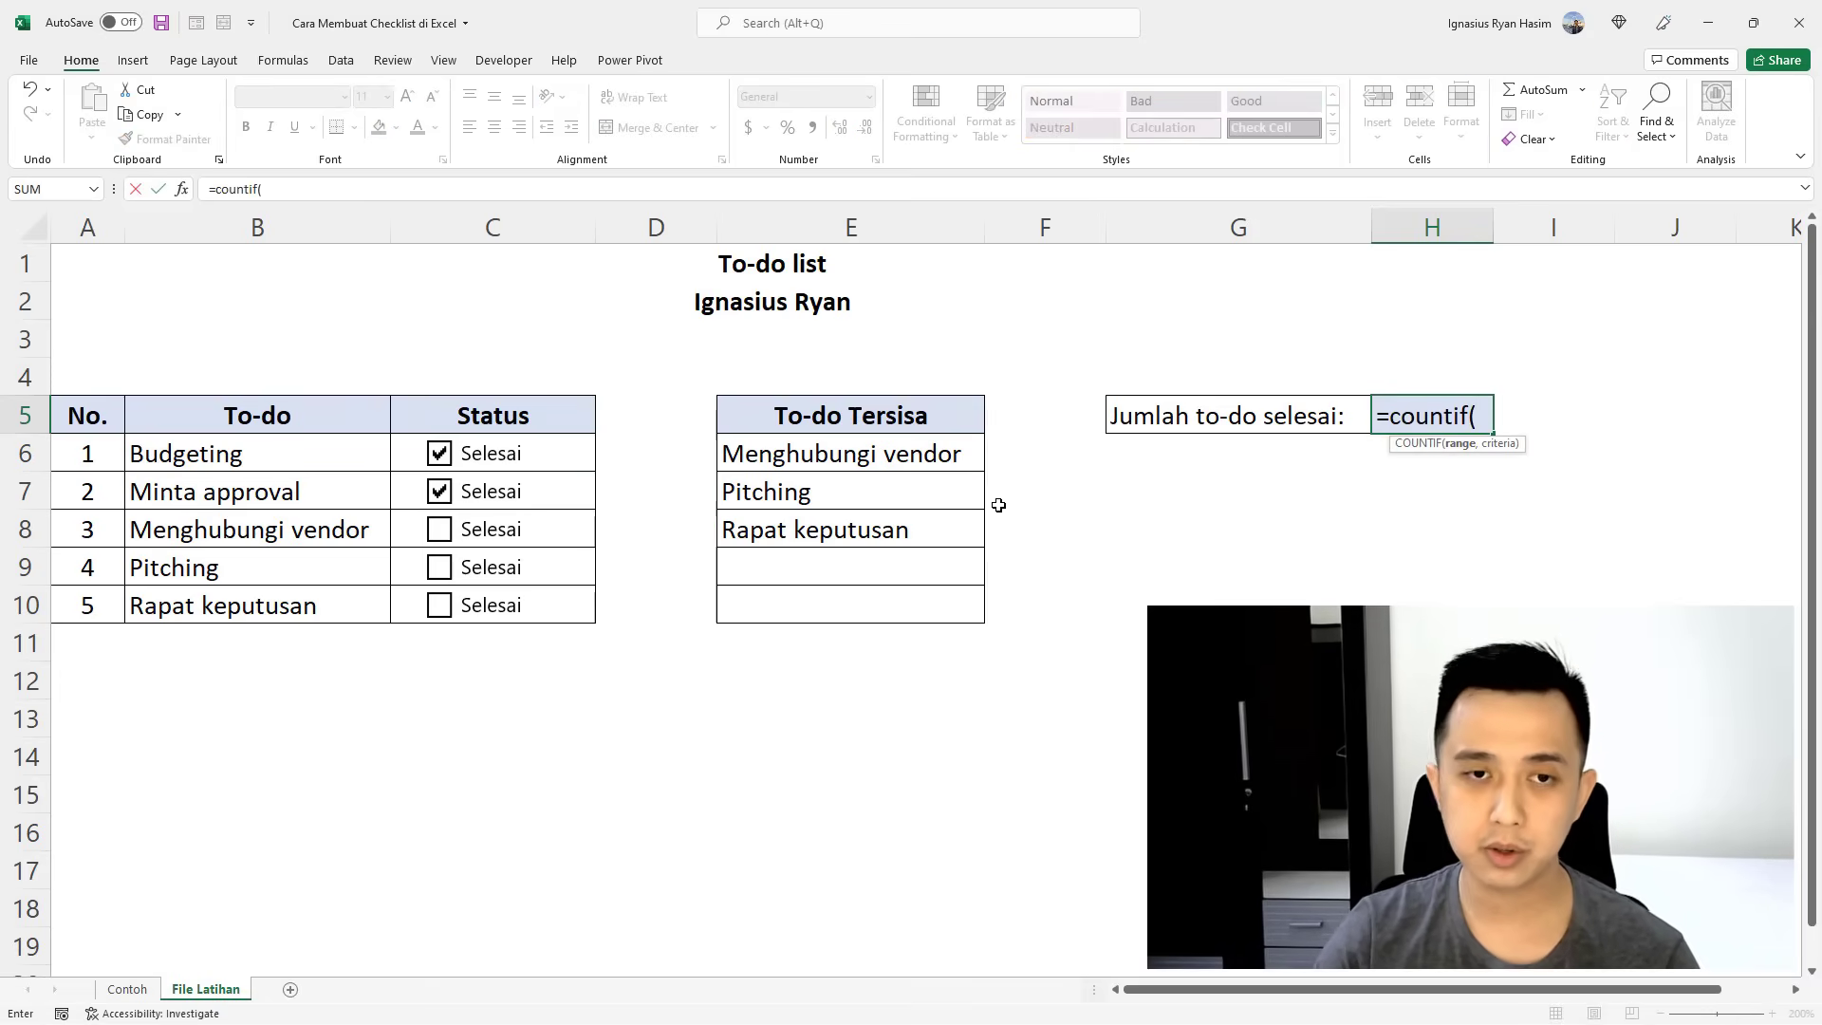
left_click_drag(552, 456, 568, 583)
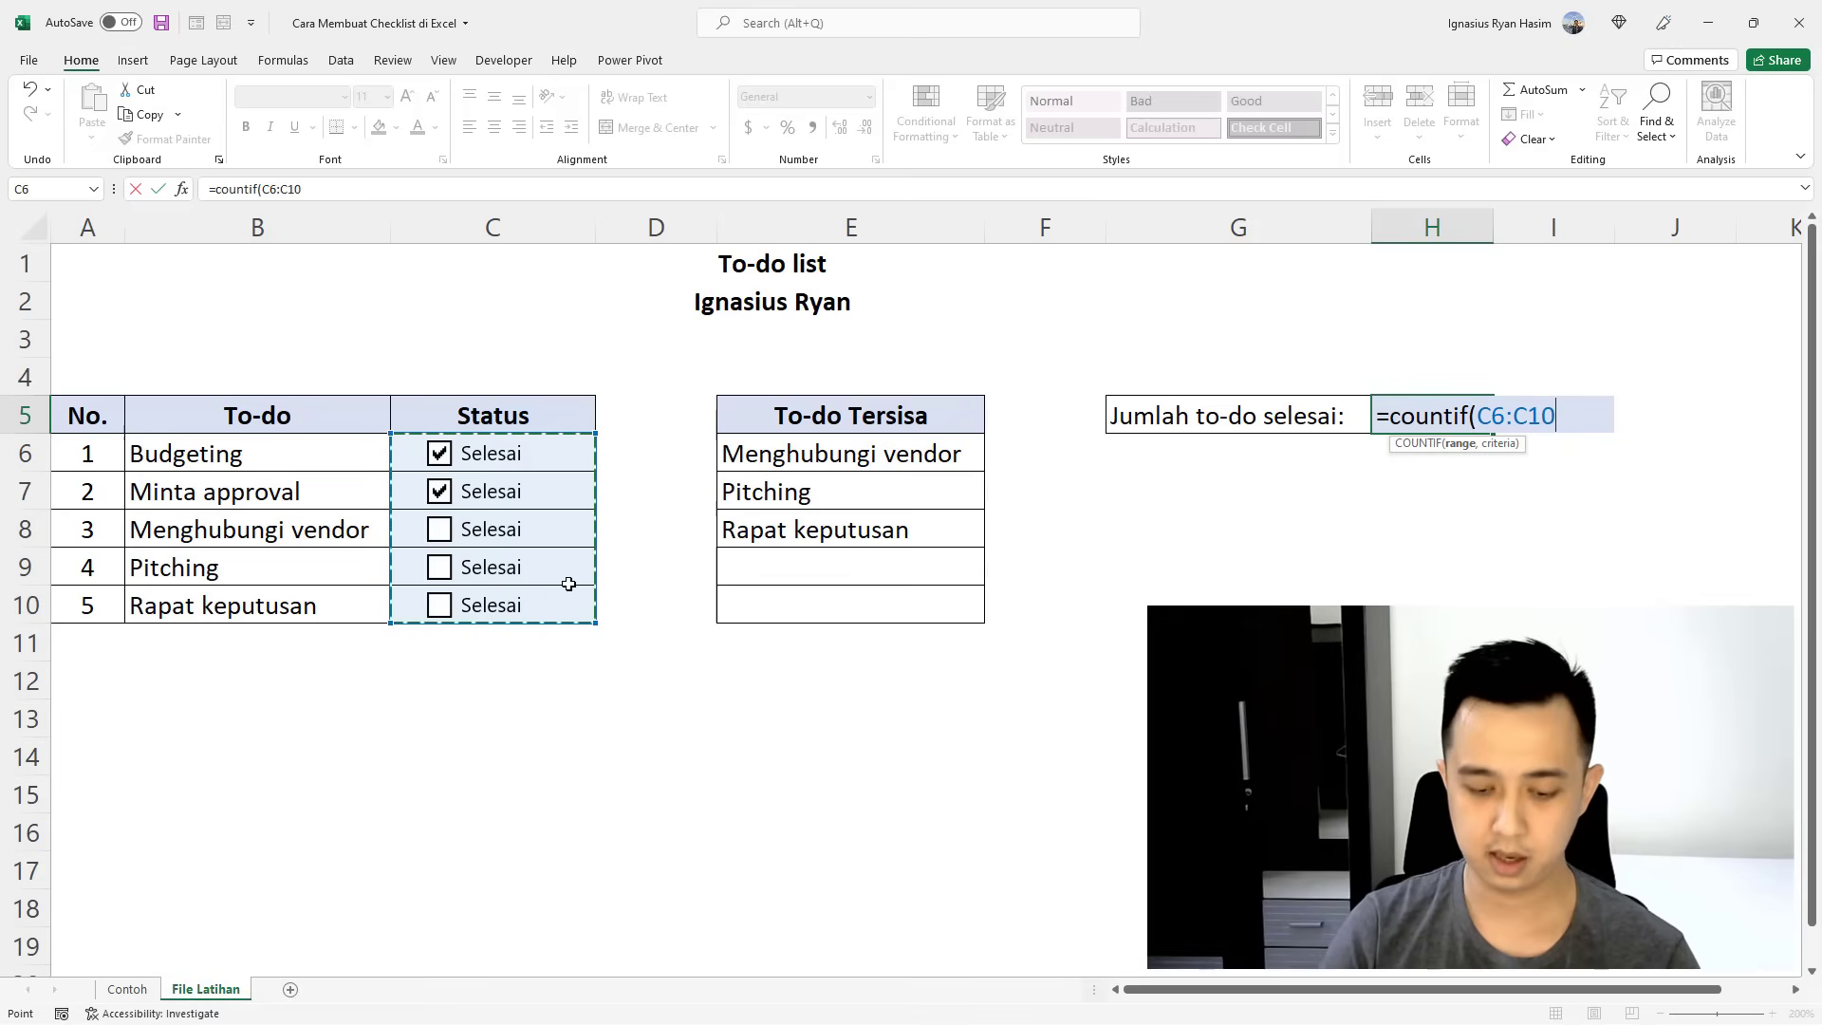
type(",")
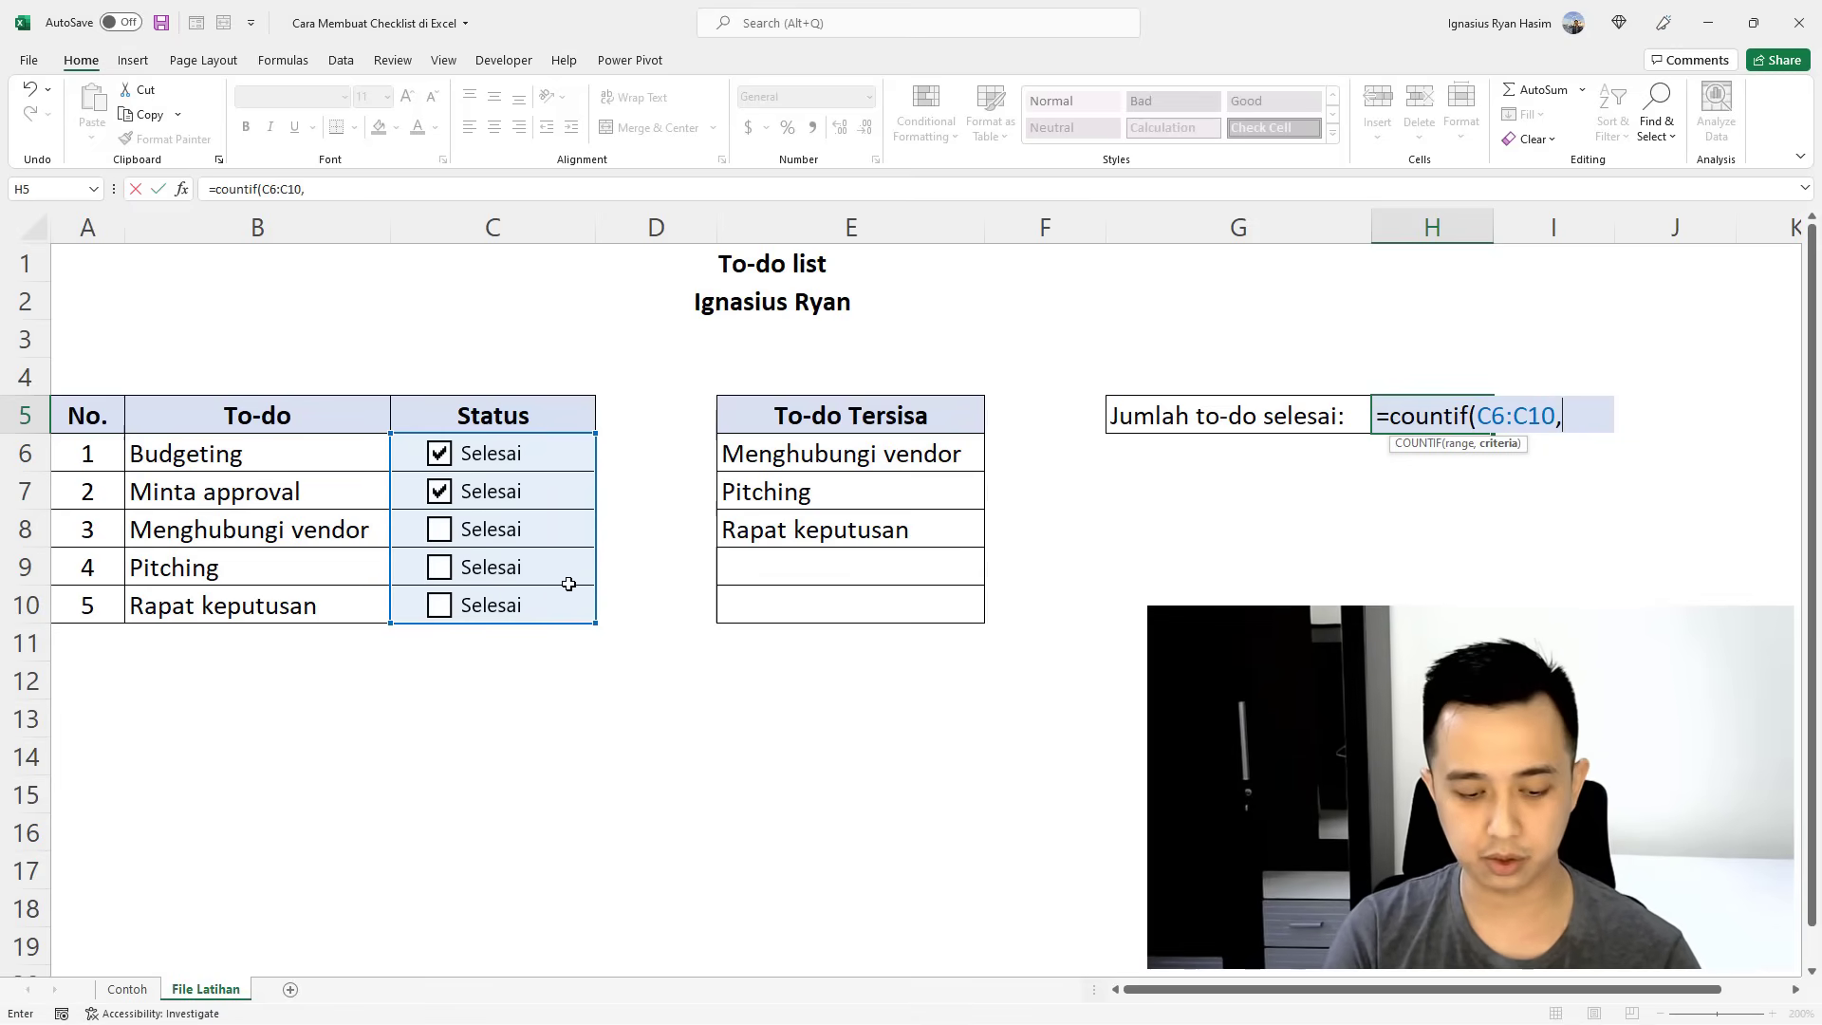
type("TRUE)")
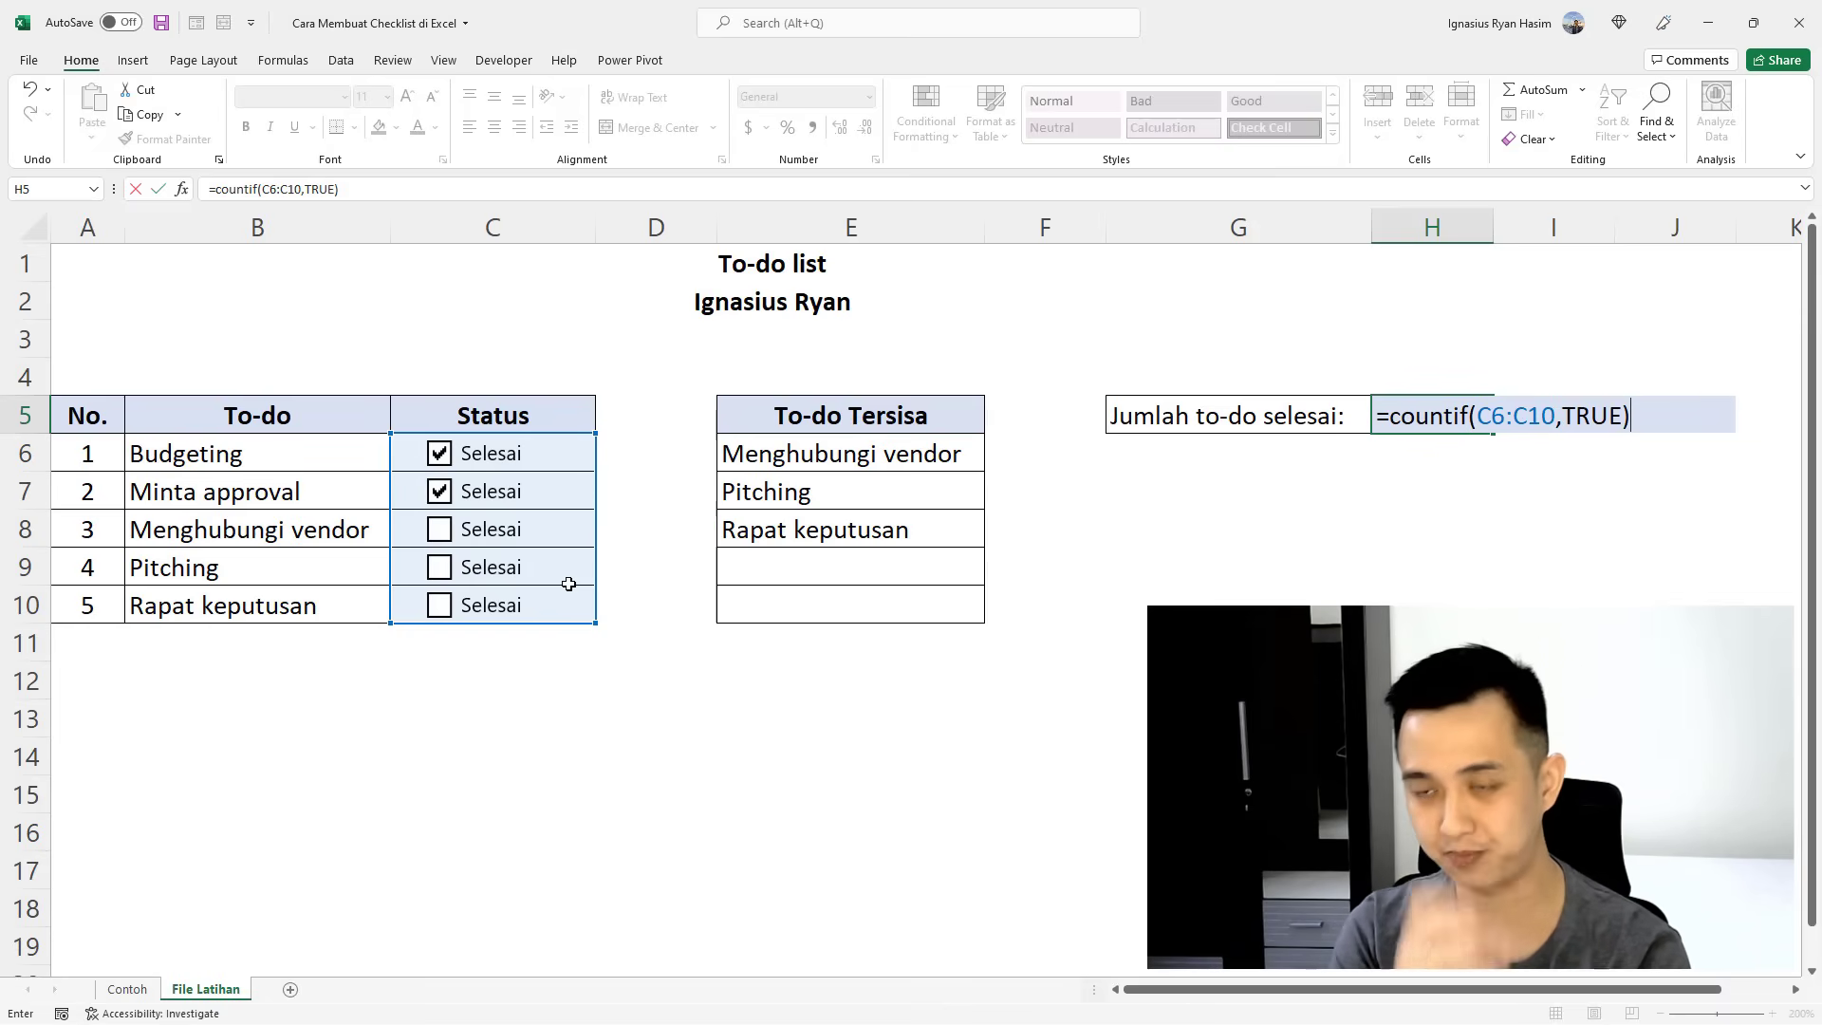
key("Return")
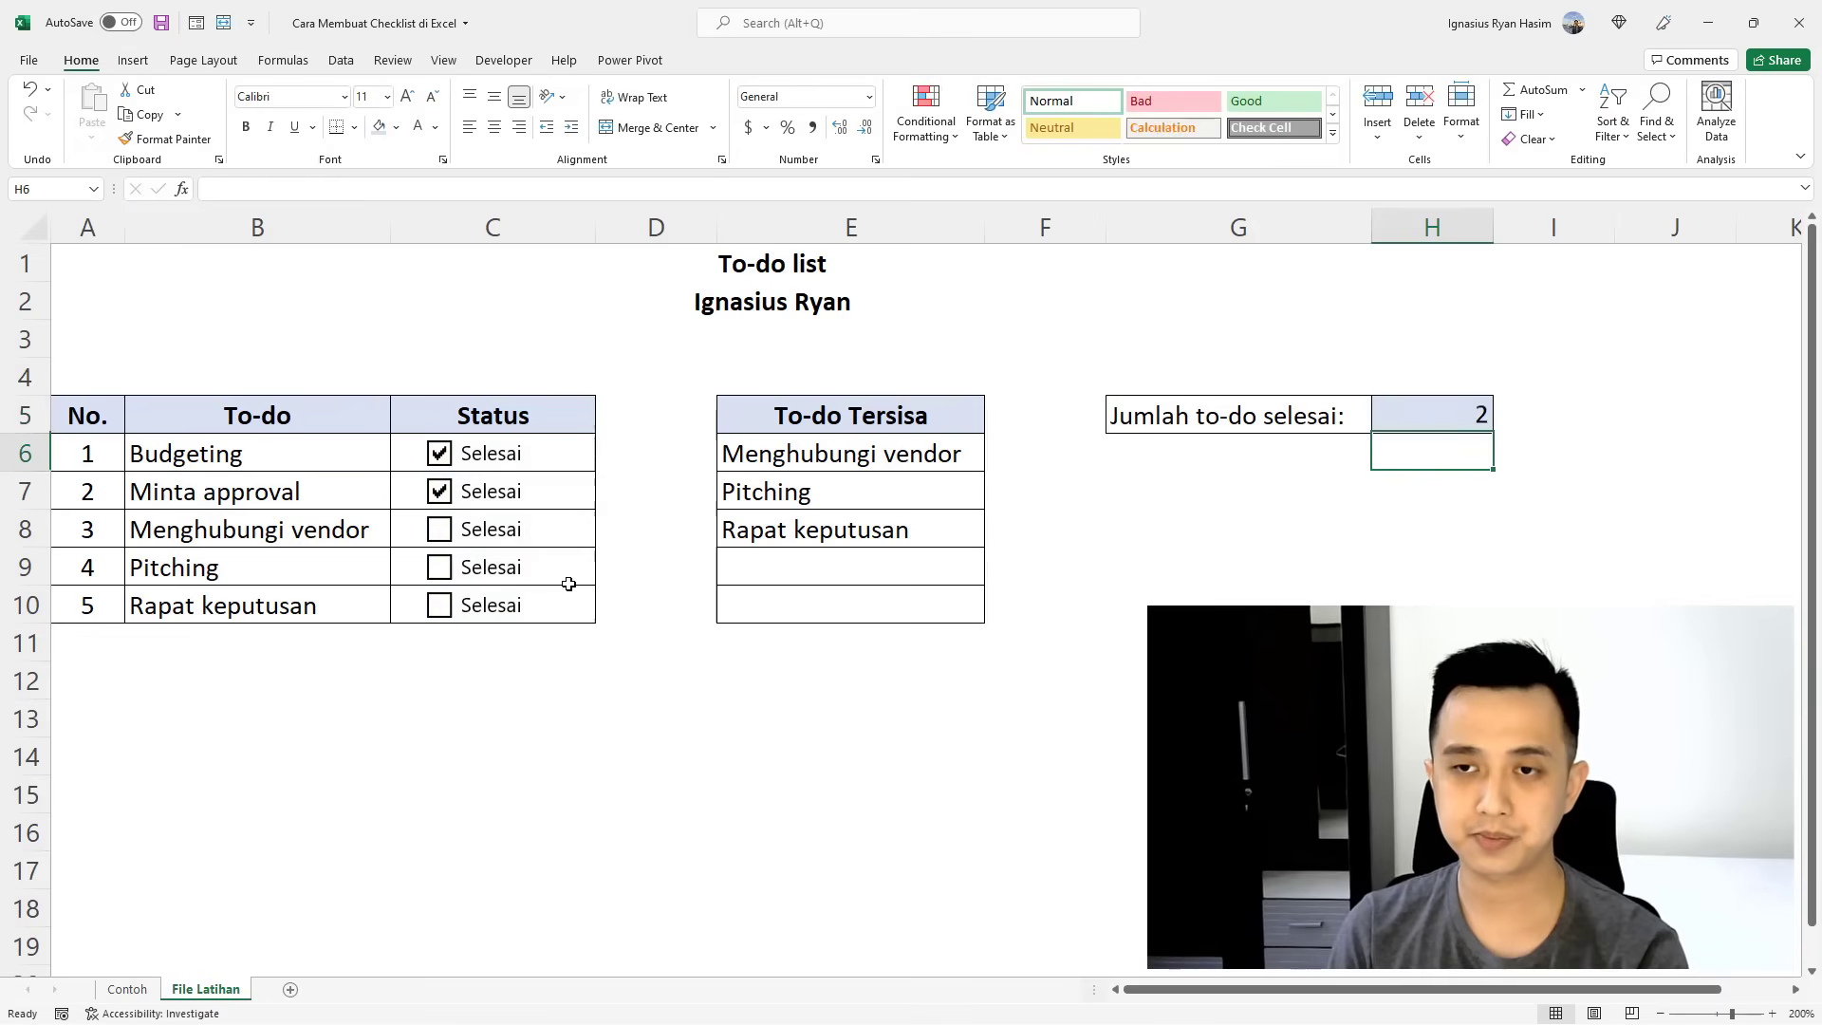
Tick Menghubungi vendor and Pitching, leave Rapat keputusan unticked, and select the names B6:B10.
left_click(1458, 422)
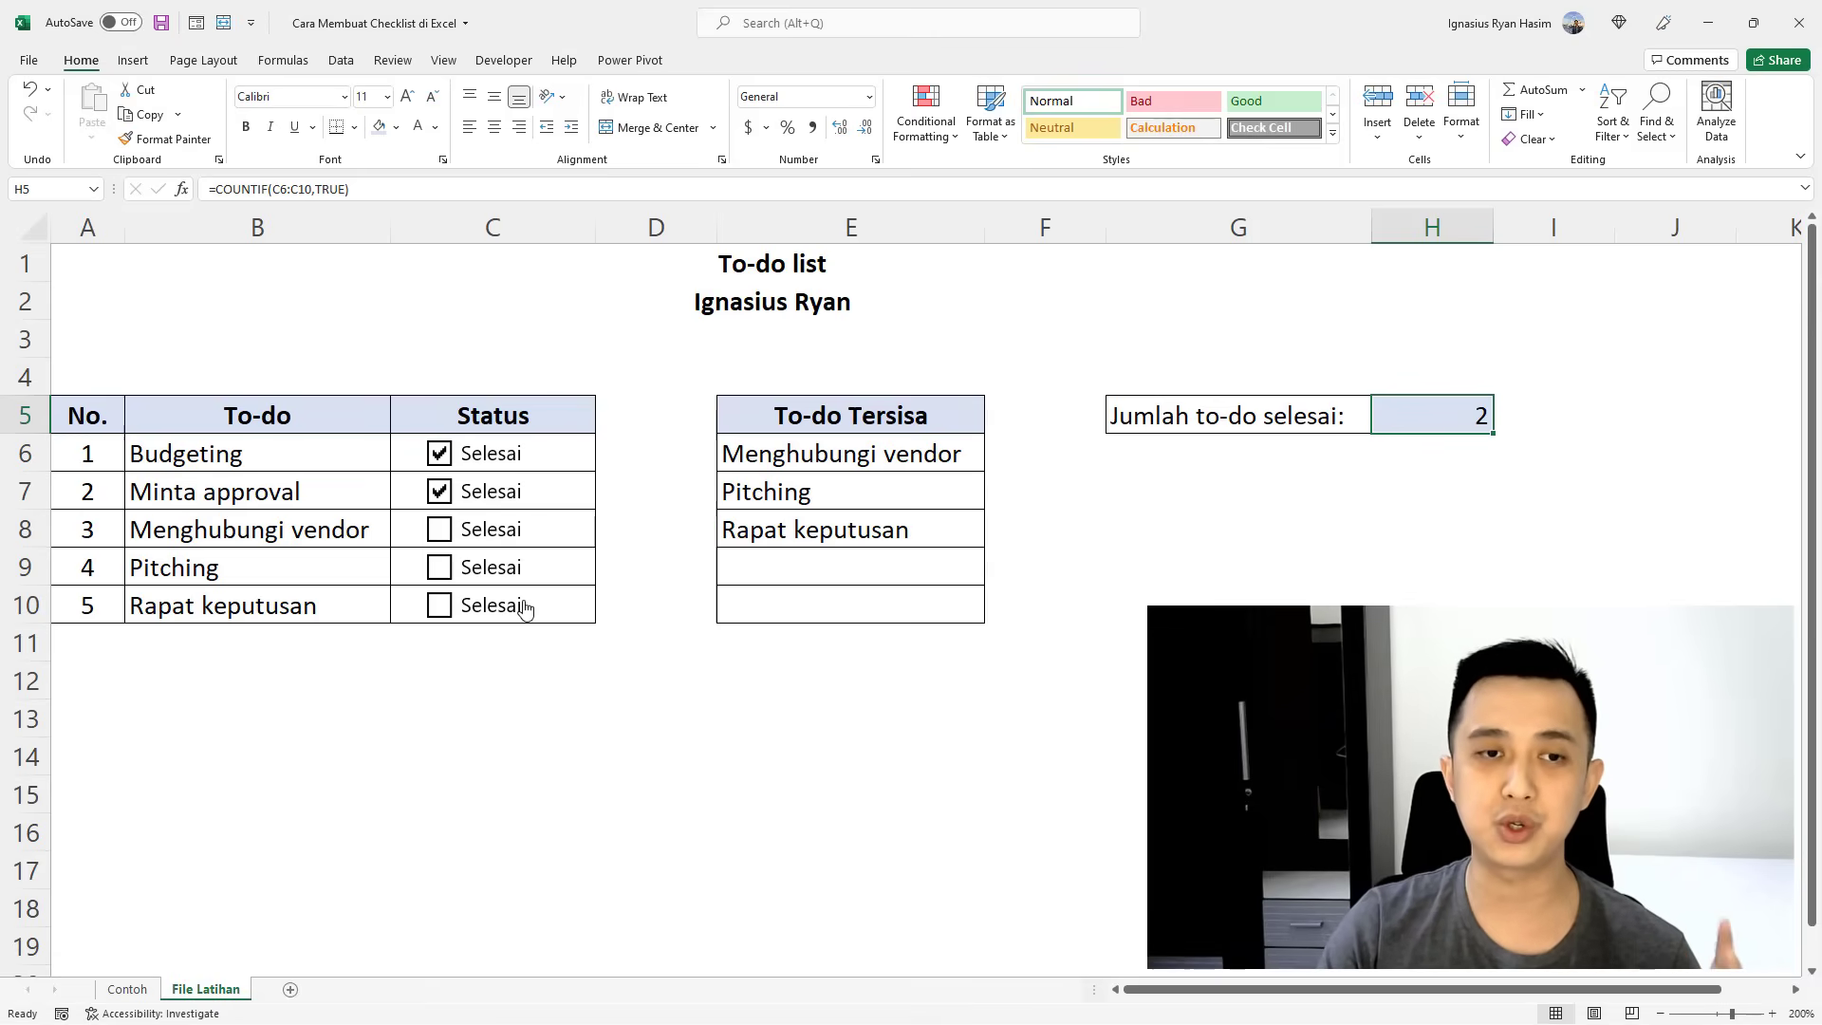
left_click(440, 533)
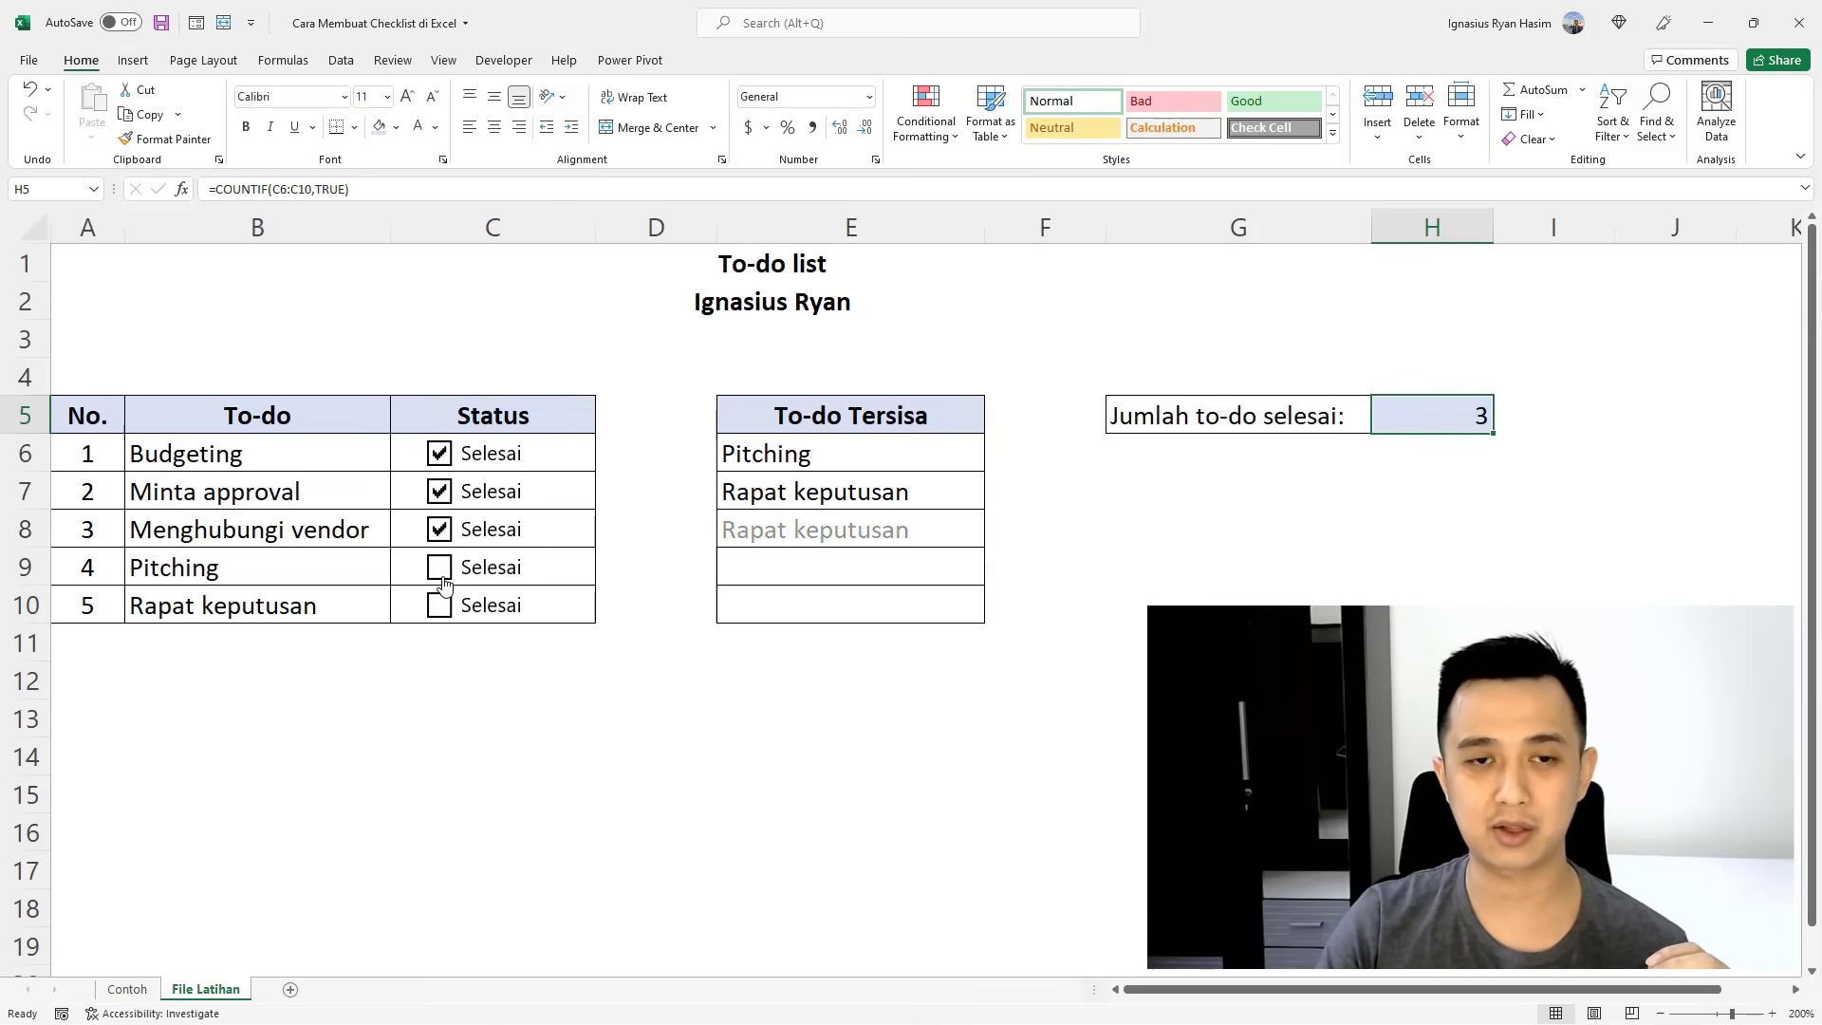
left_click(439, 568)
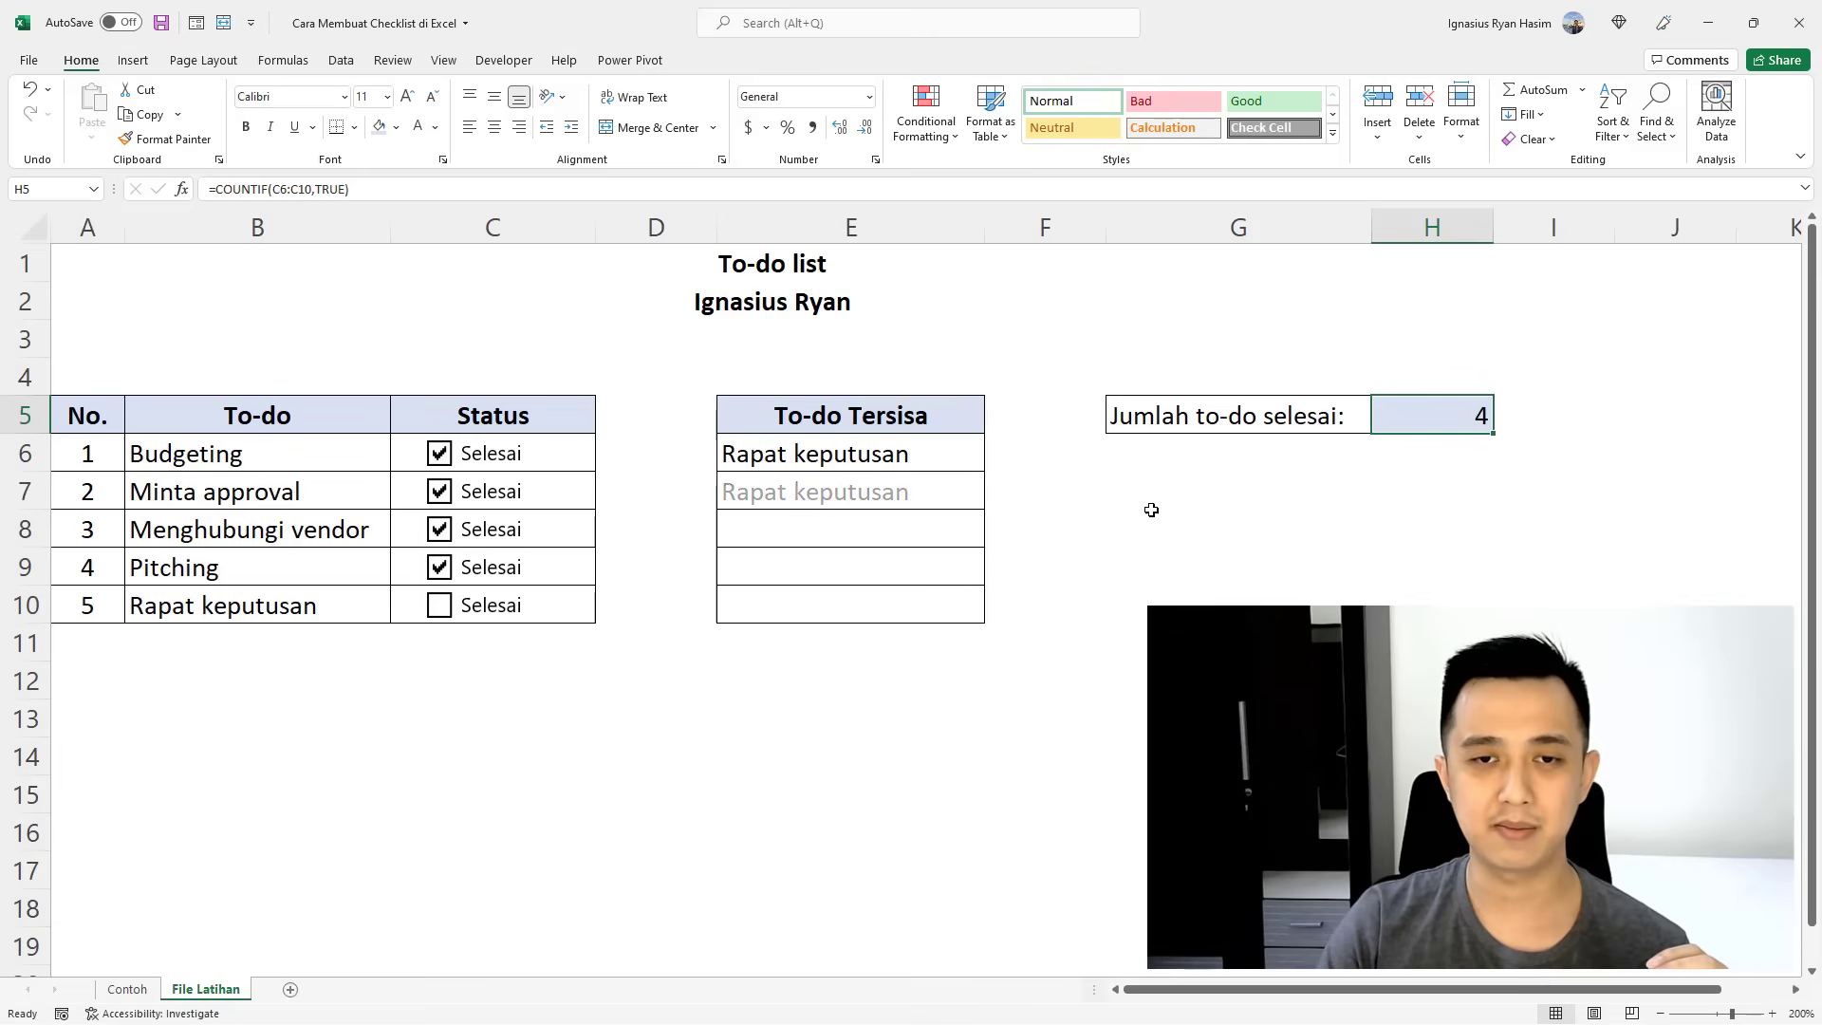
left_click(439, 608)
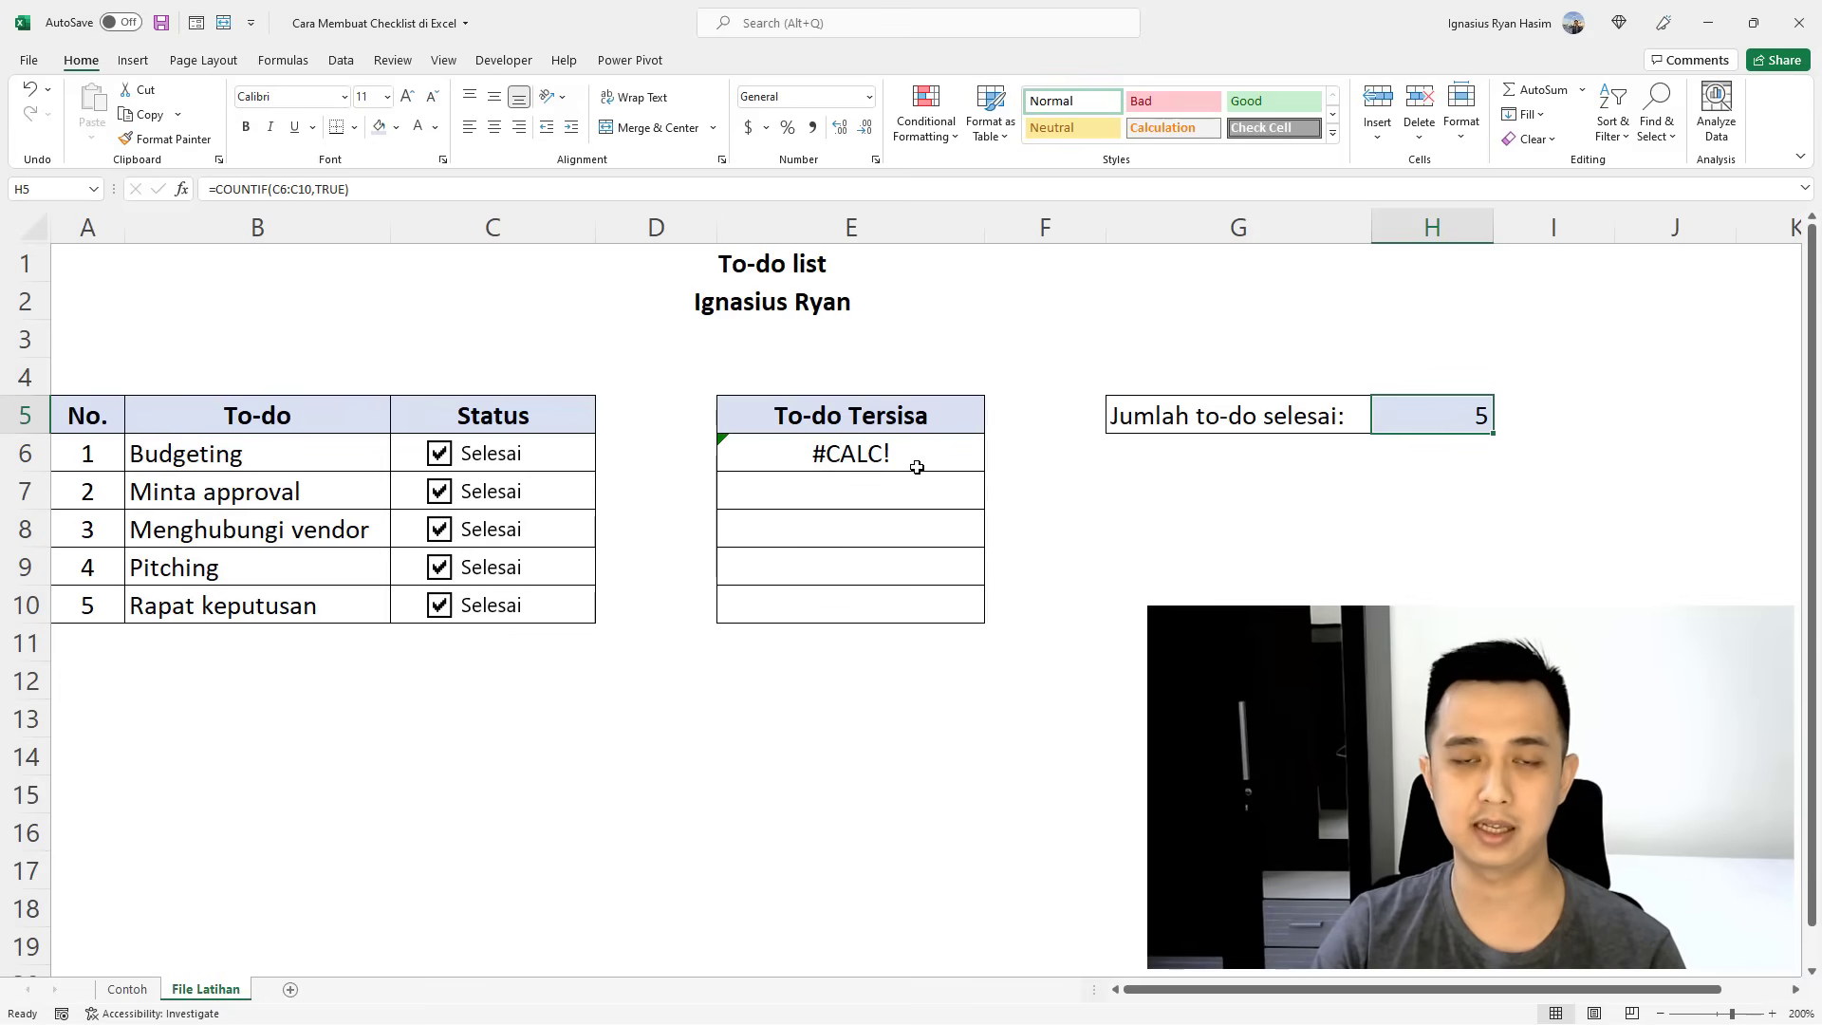
left_click(437, 606)
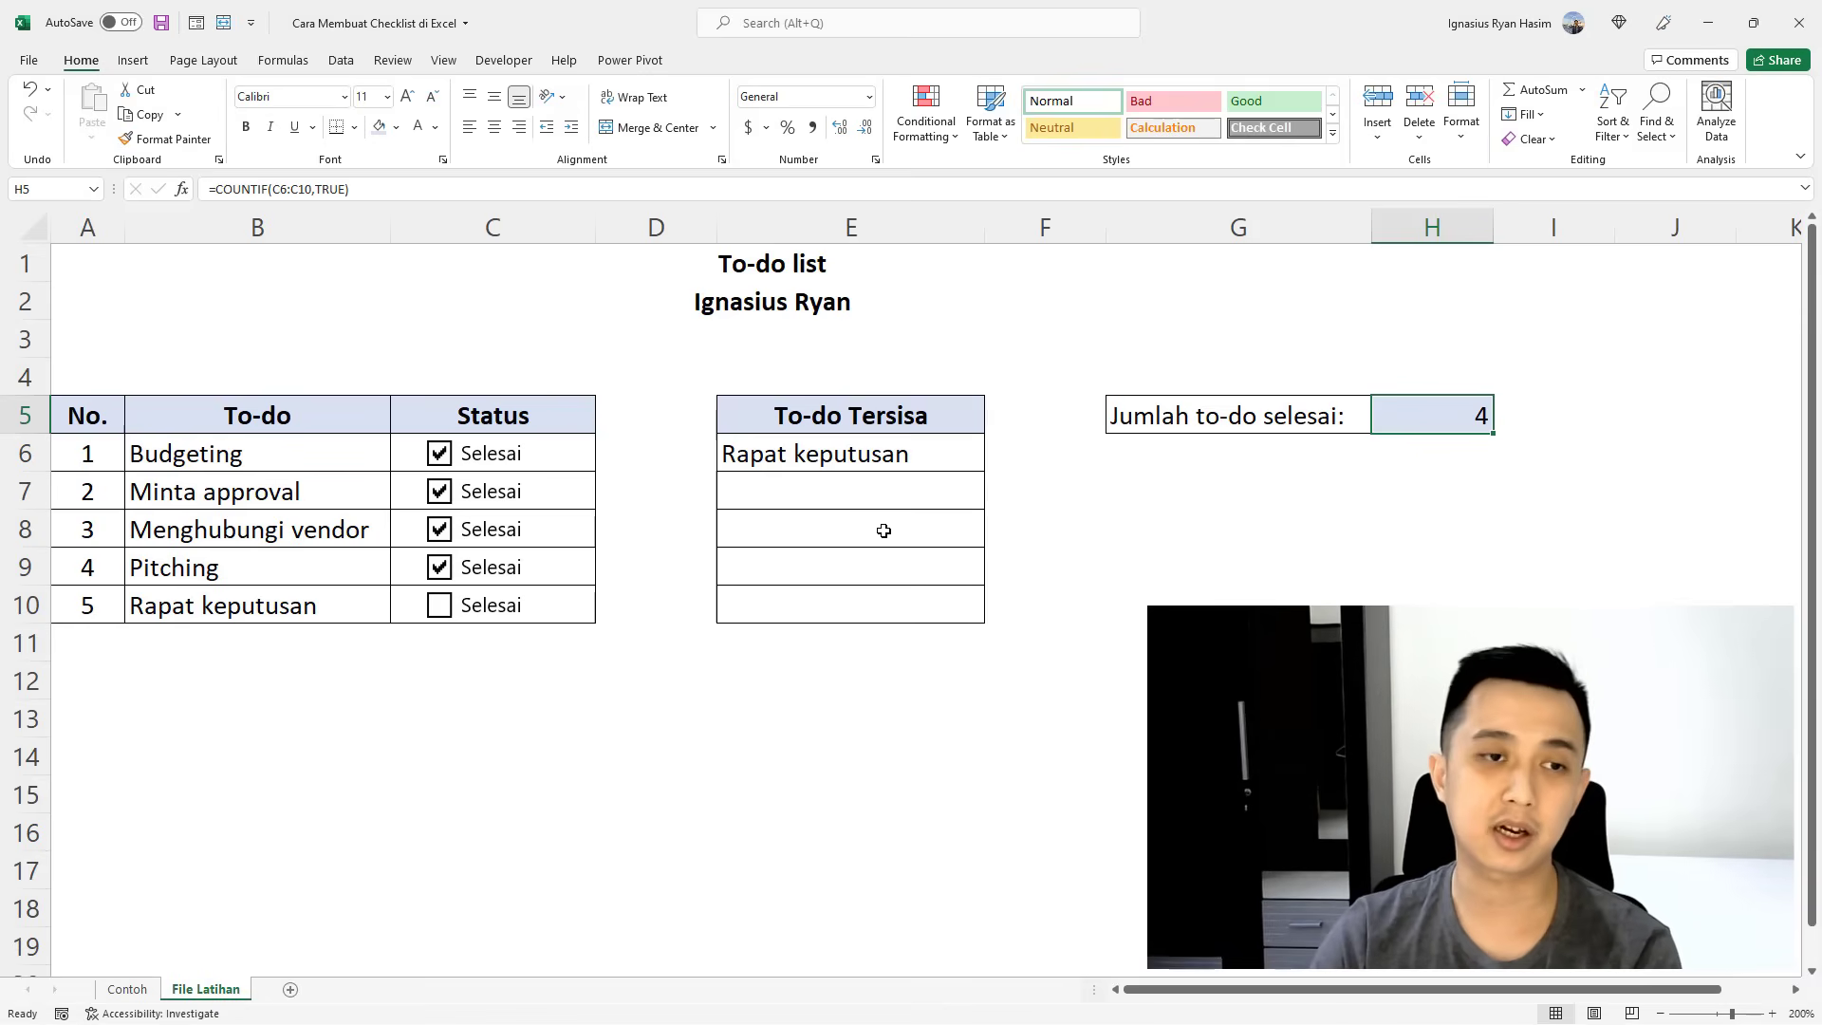
left_click_drag(284, 465, 300, 606)
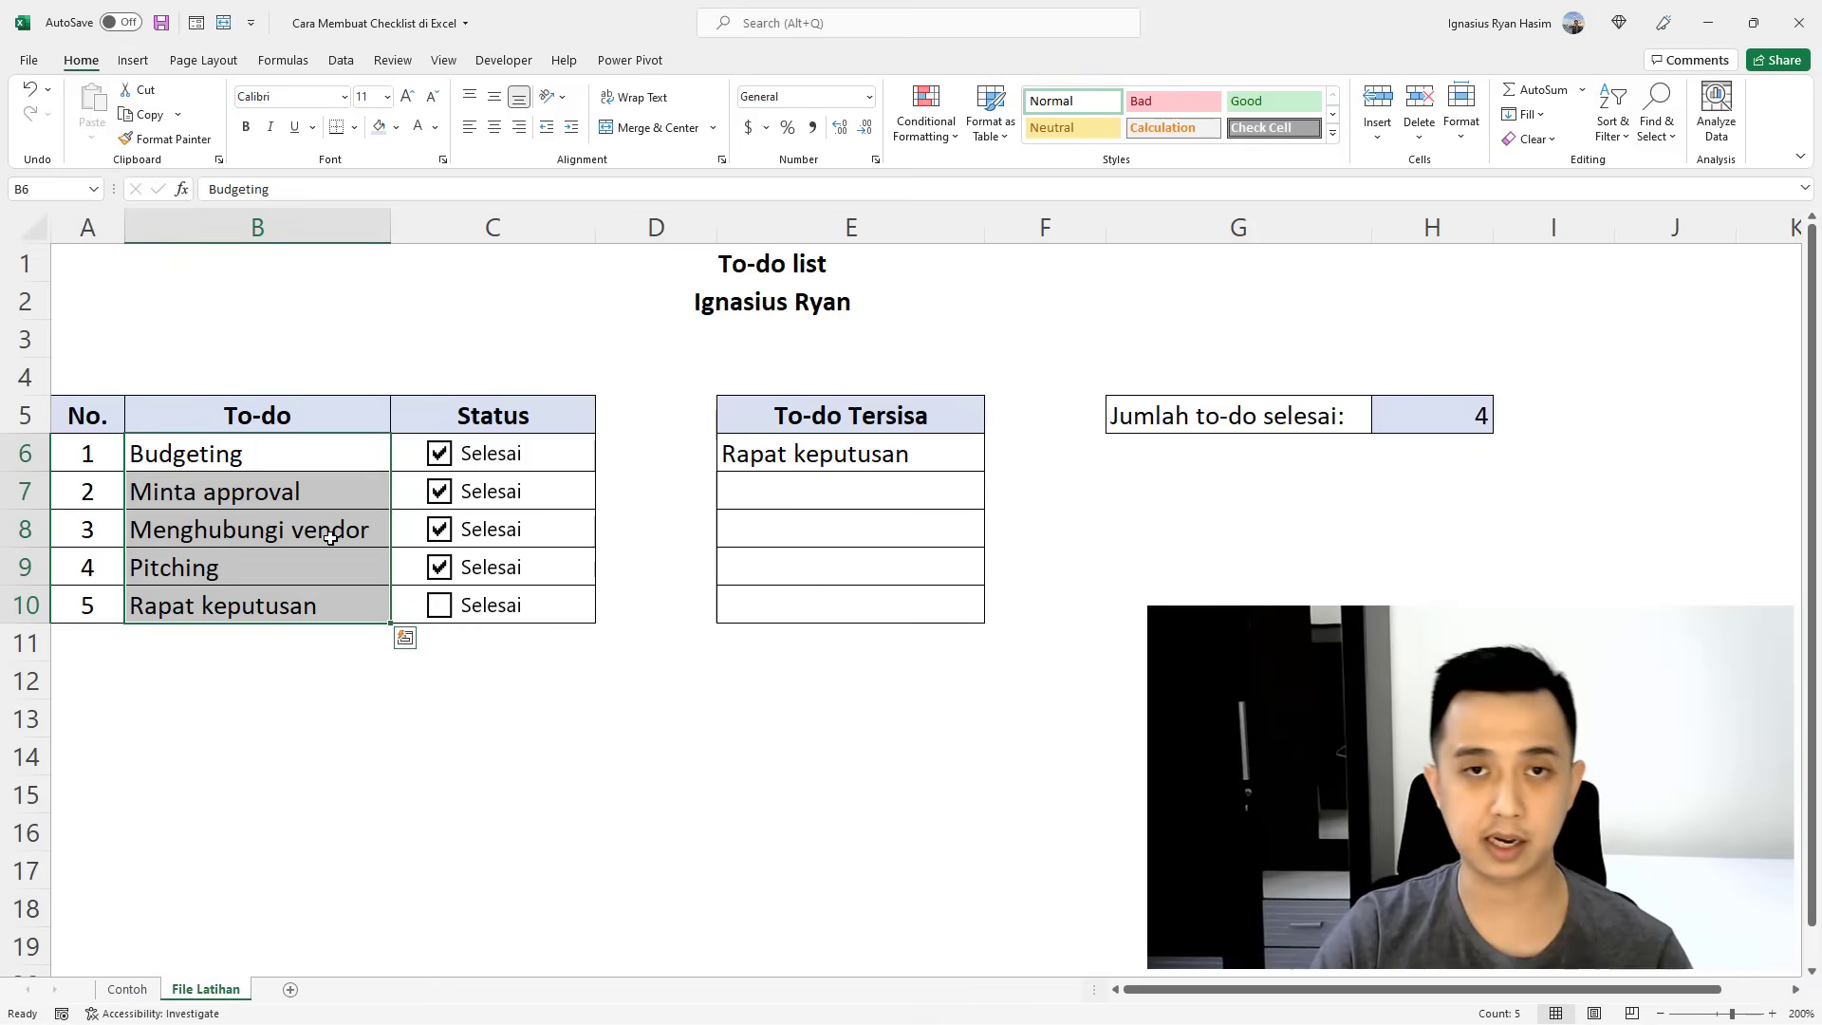
Create a new formula-based conditional formatting rule for B6:B10 with the condition =C6=TRUE.
key("Escape")
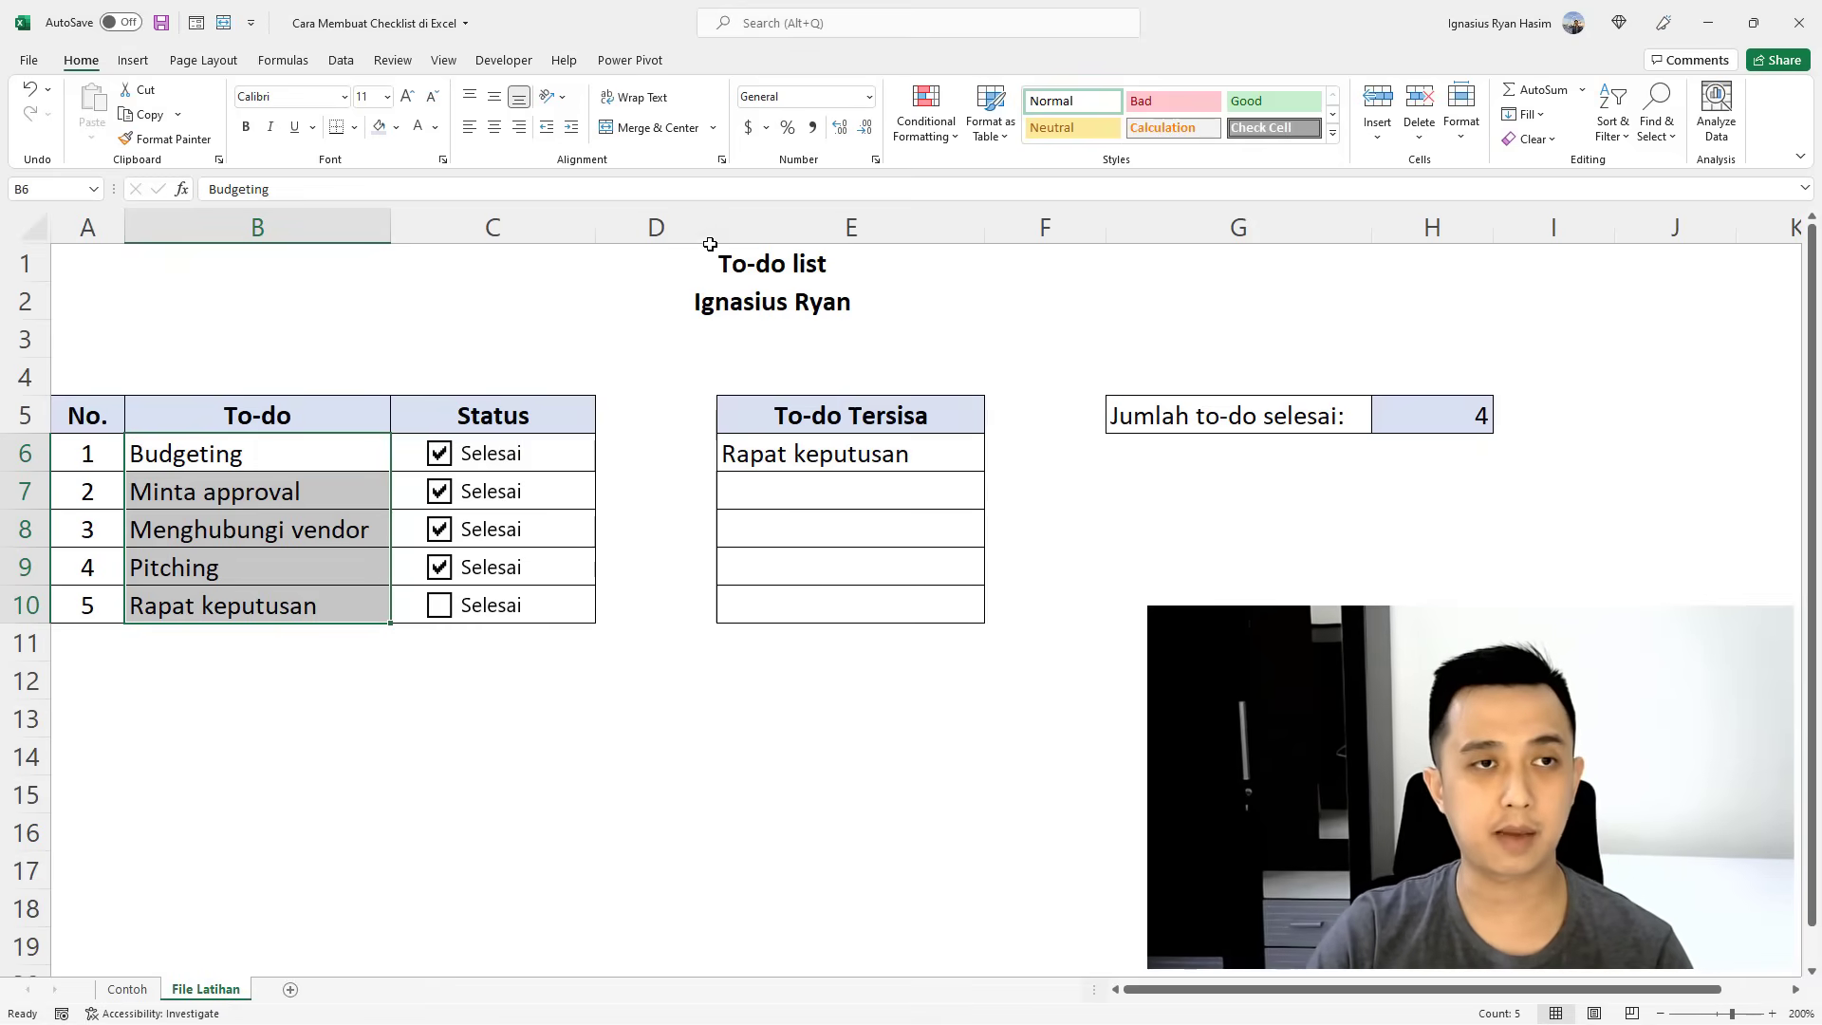
left_click(944, 142)
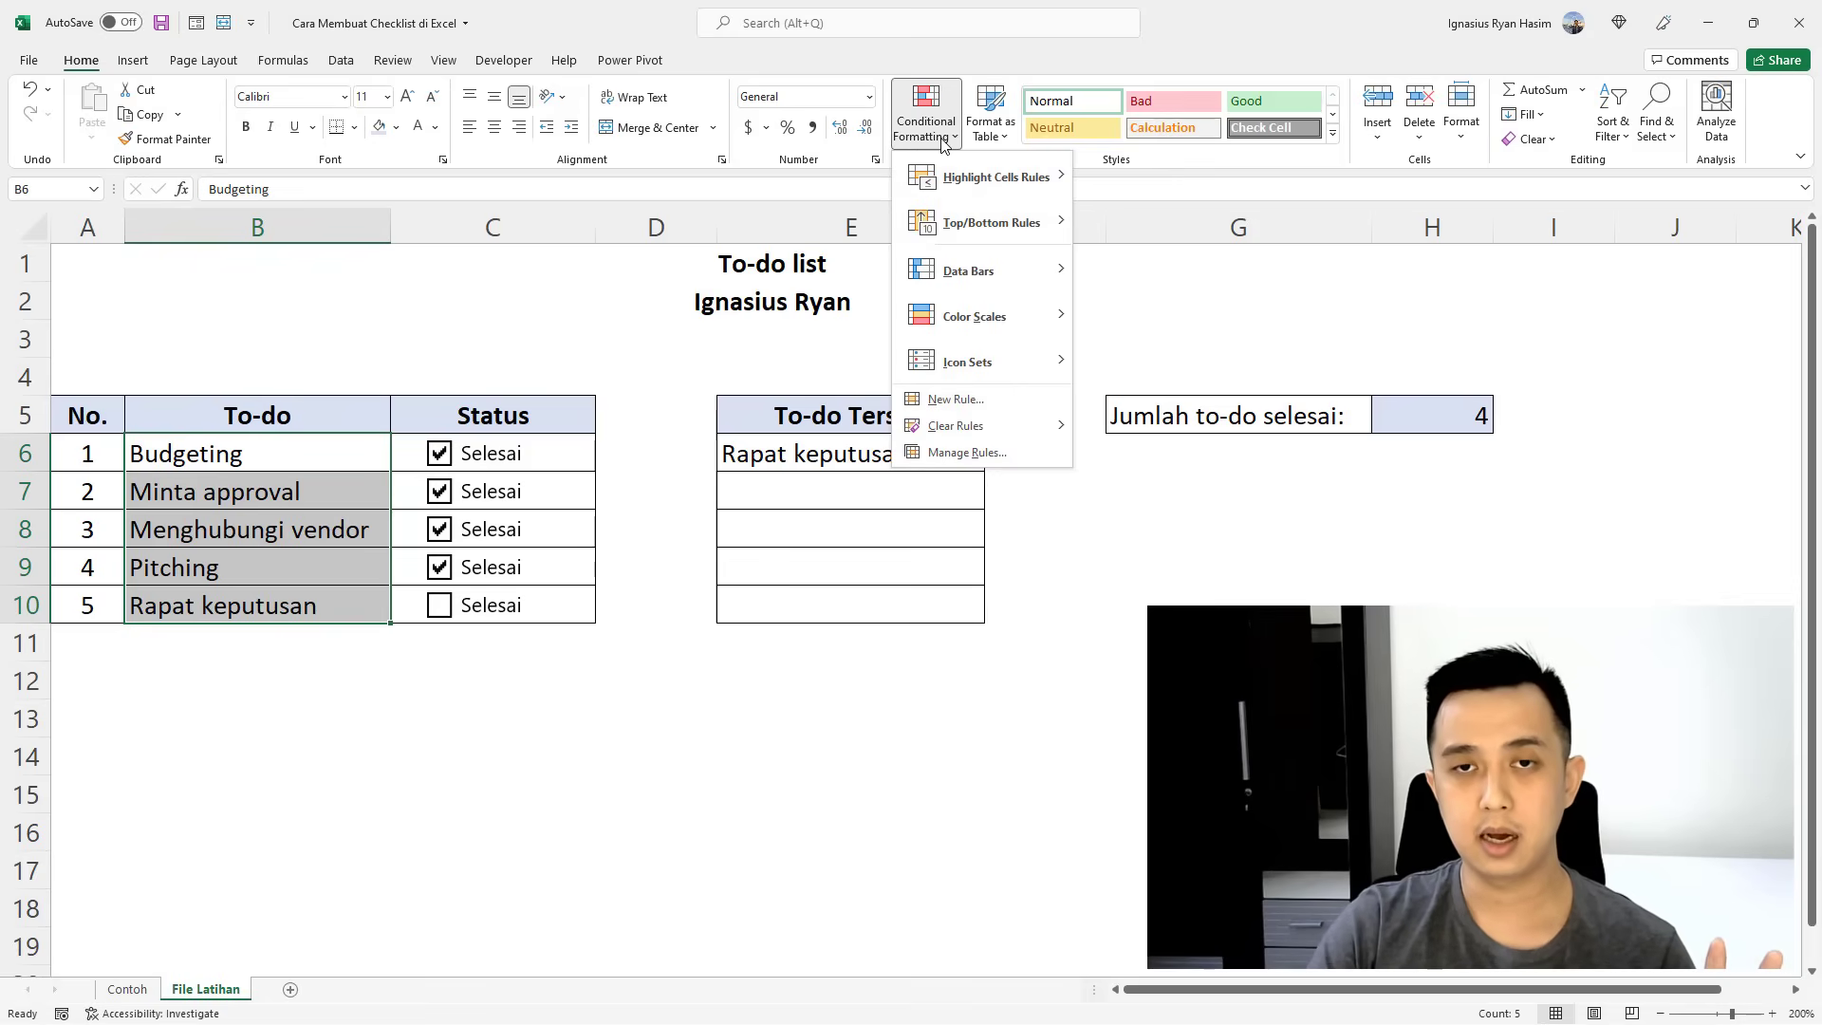
left_click(983, 179)
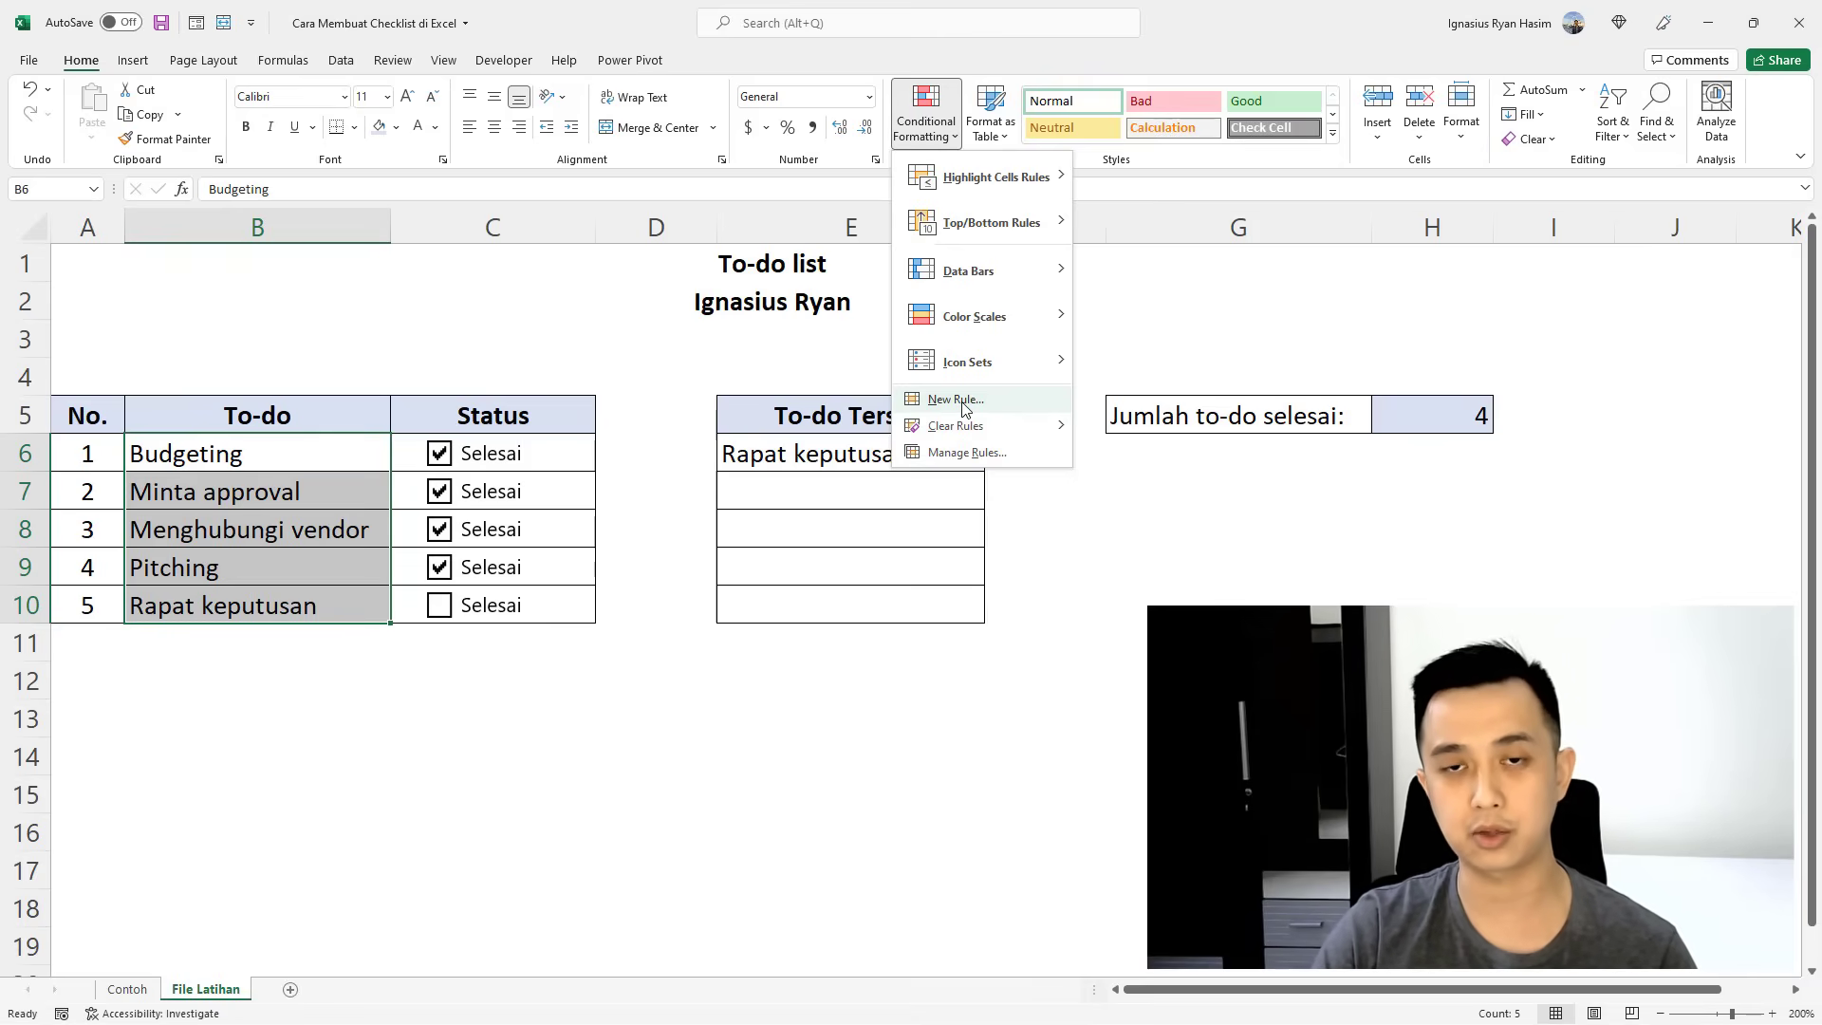
left_click(959, 399)
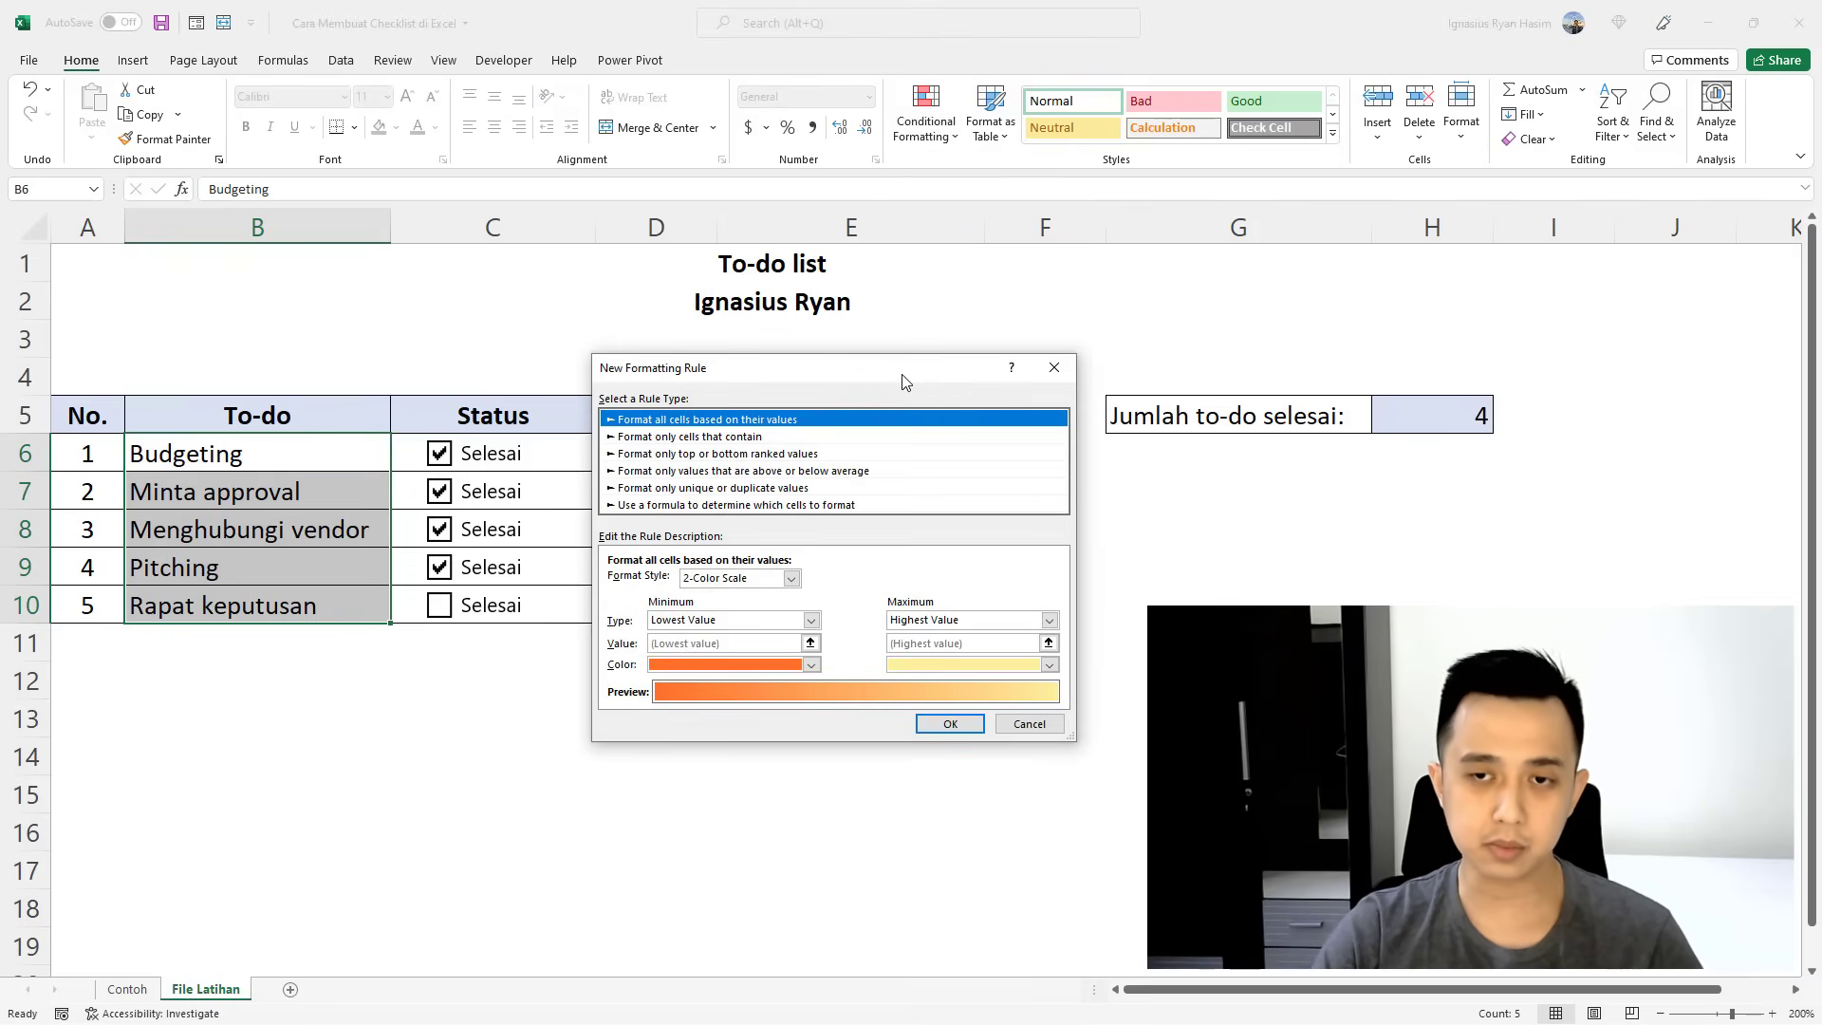
left_click_drag(903, 377, 889, 378)
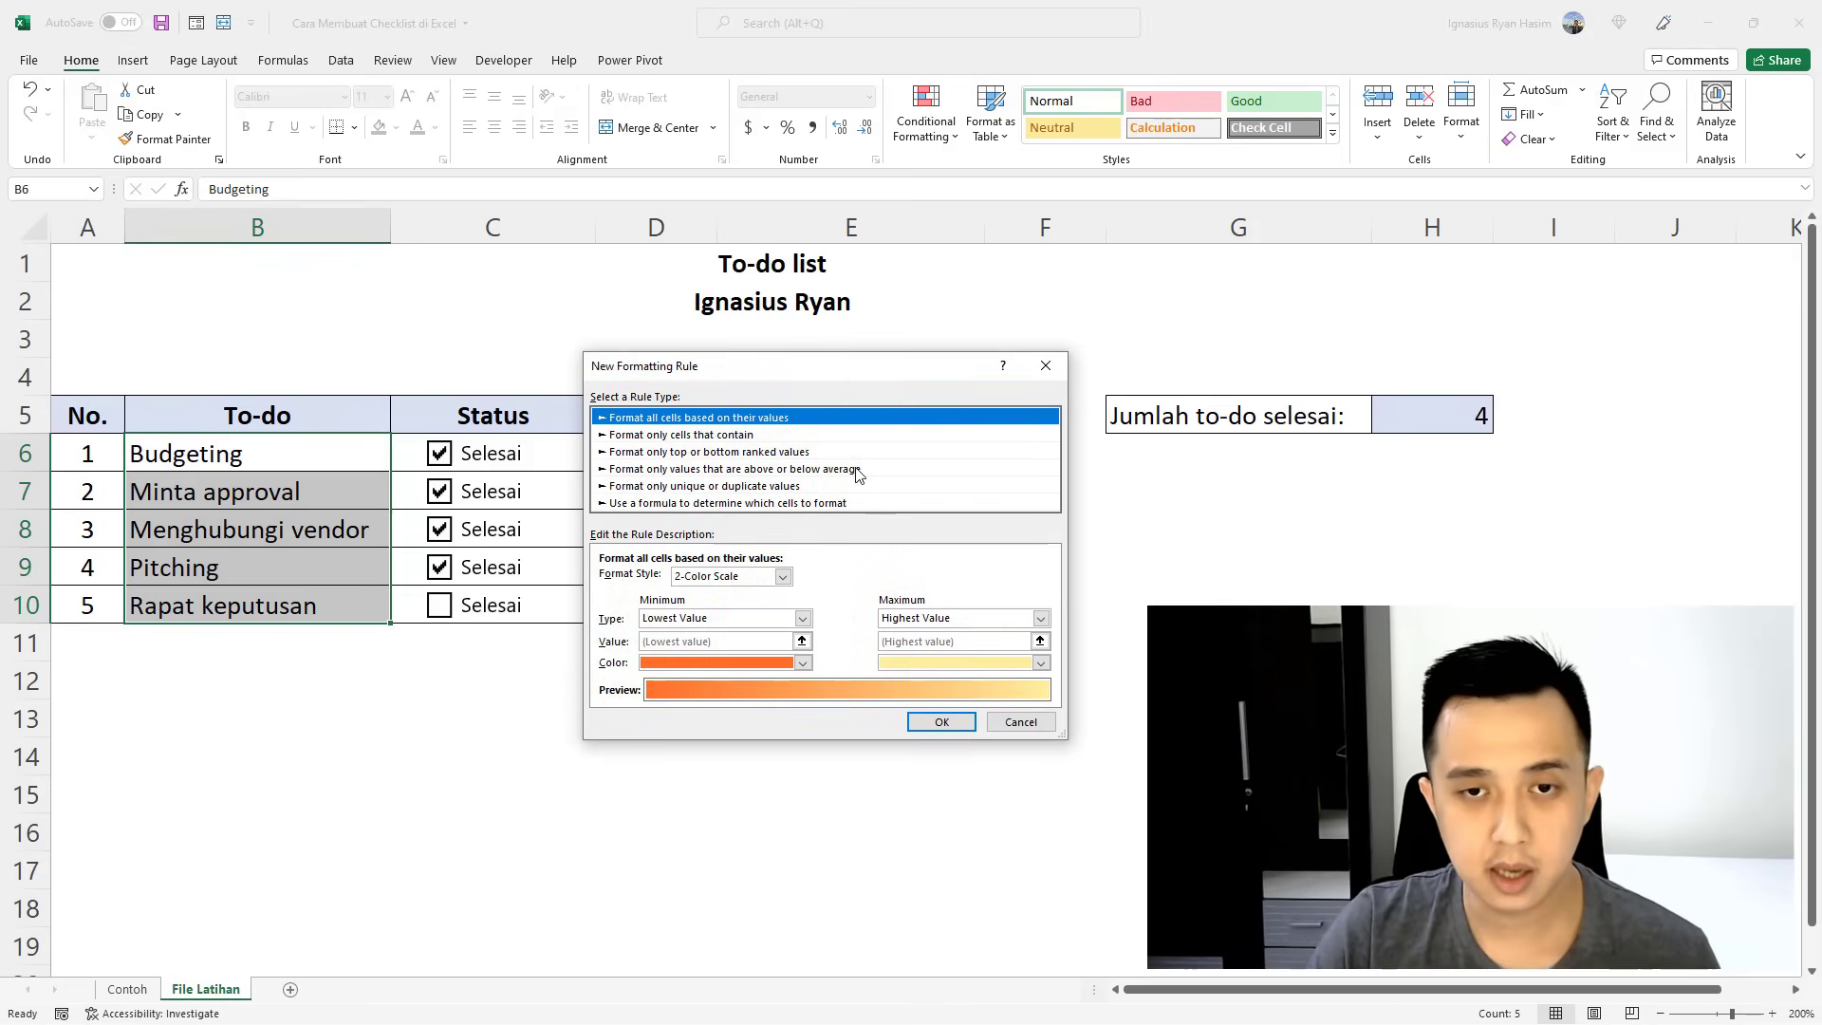
left_click(655, 503)
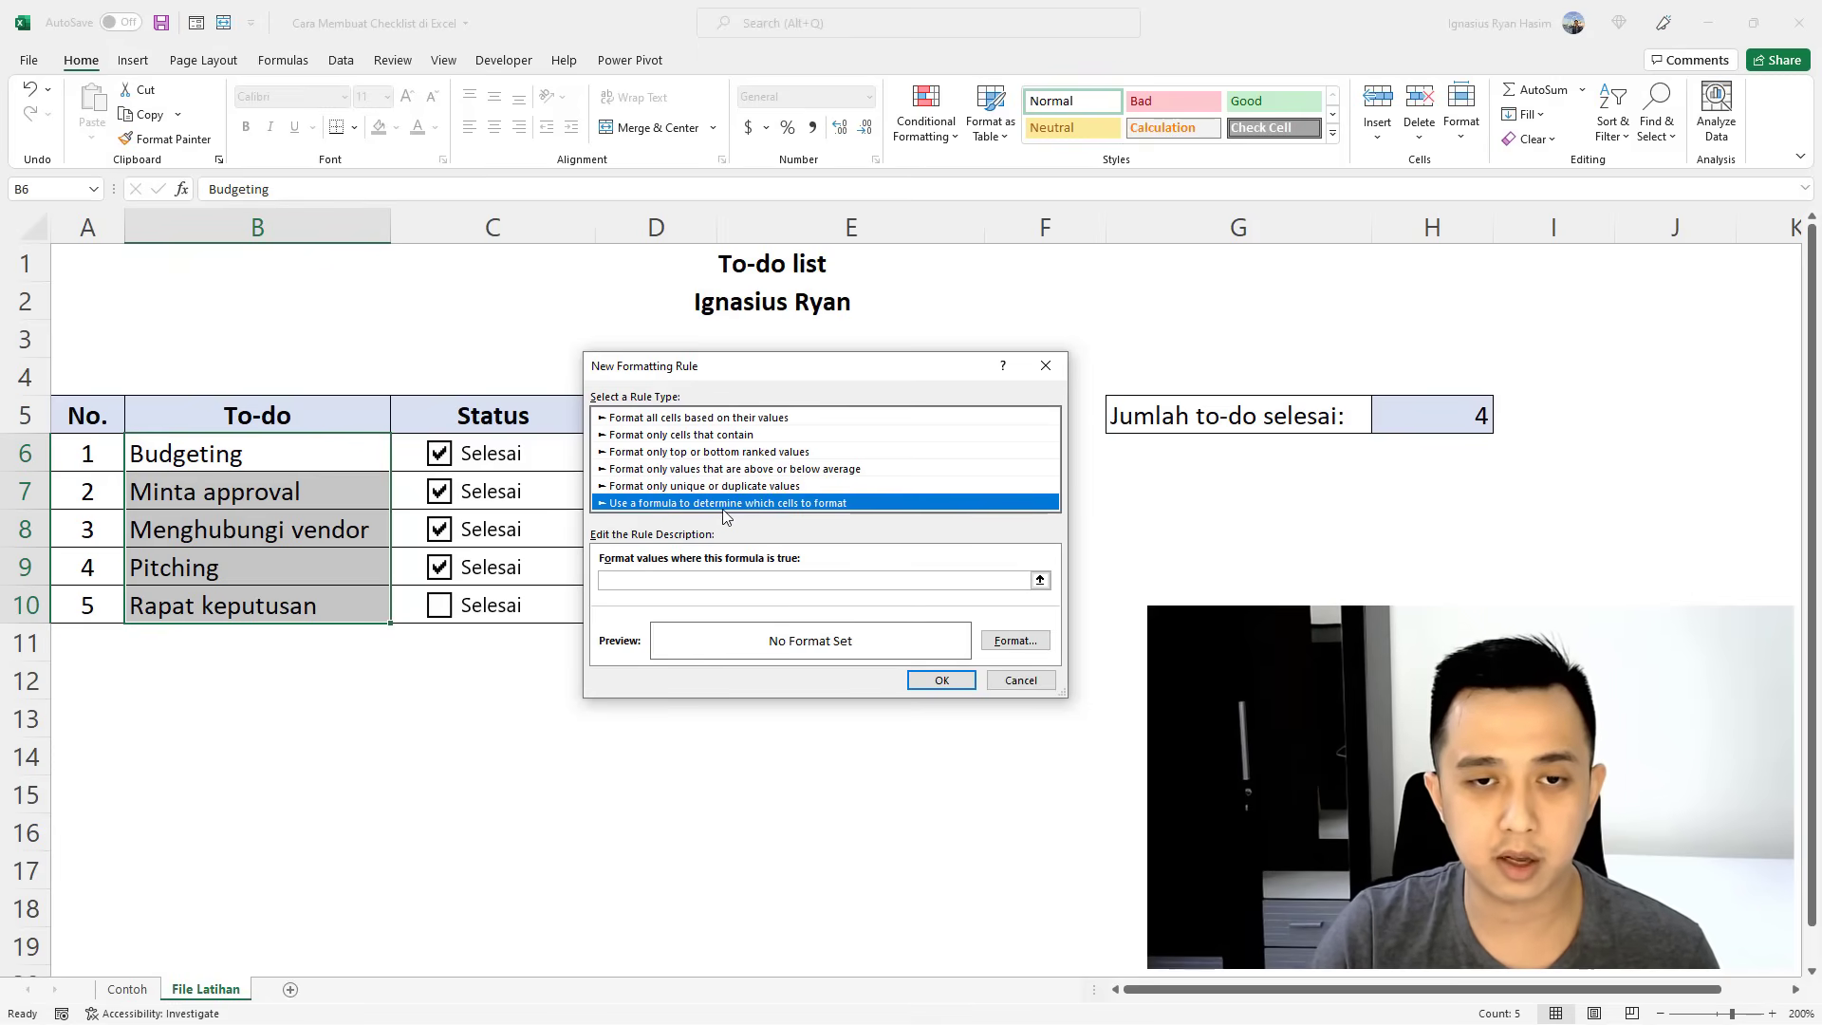
left_click(763, 581)
type("=C")
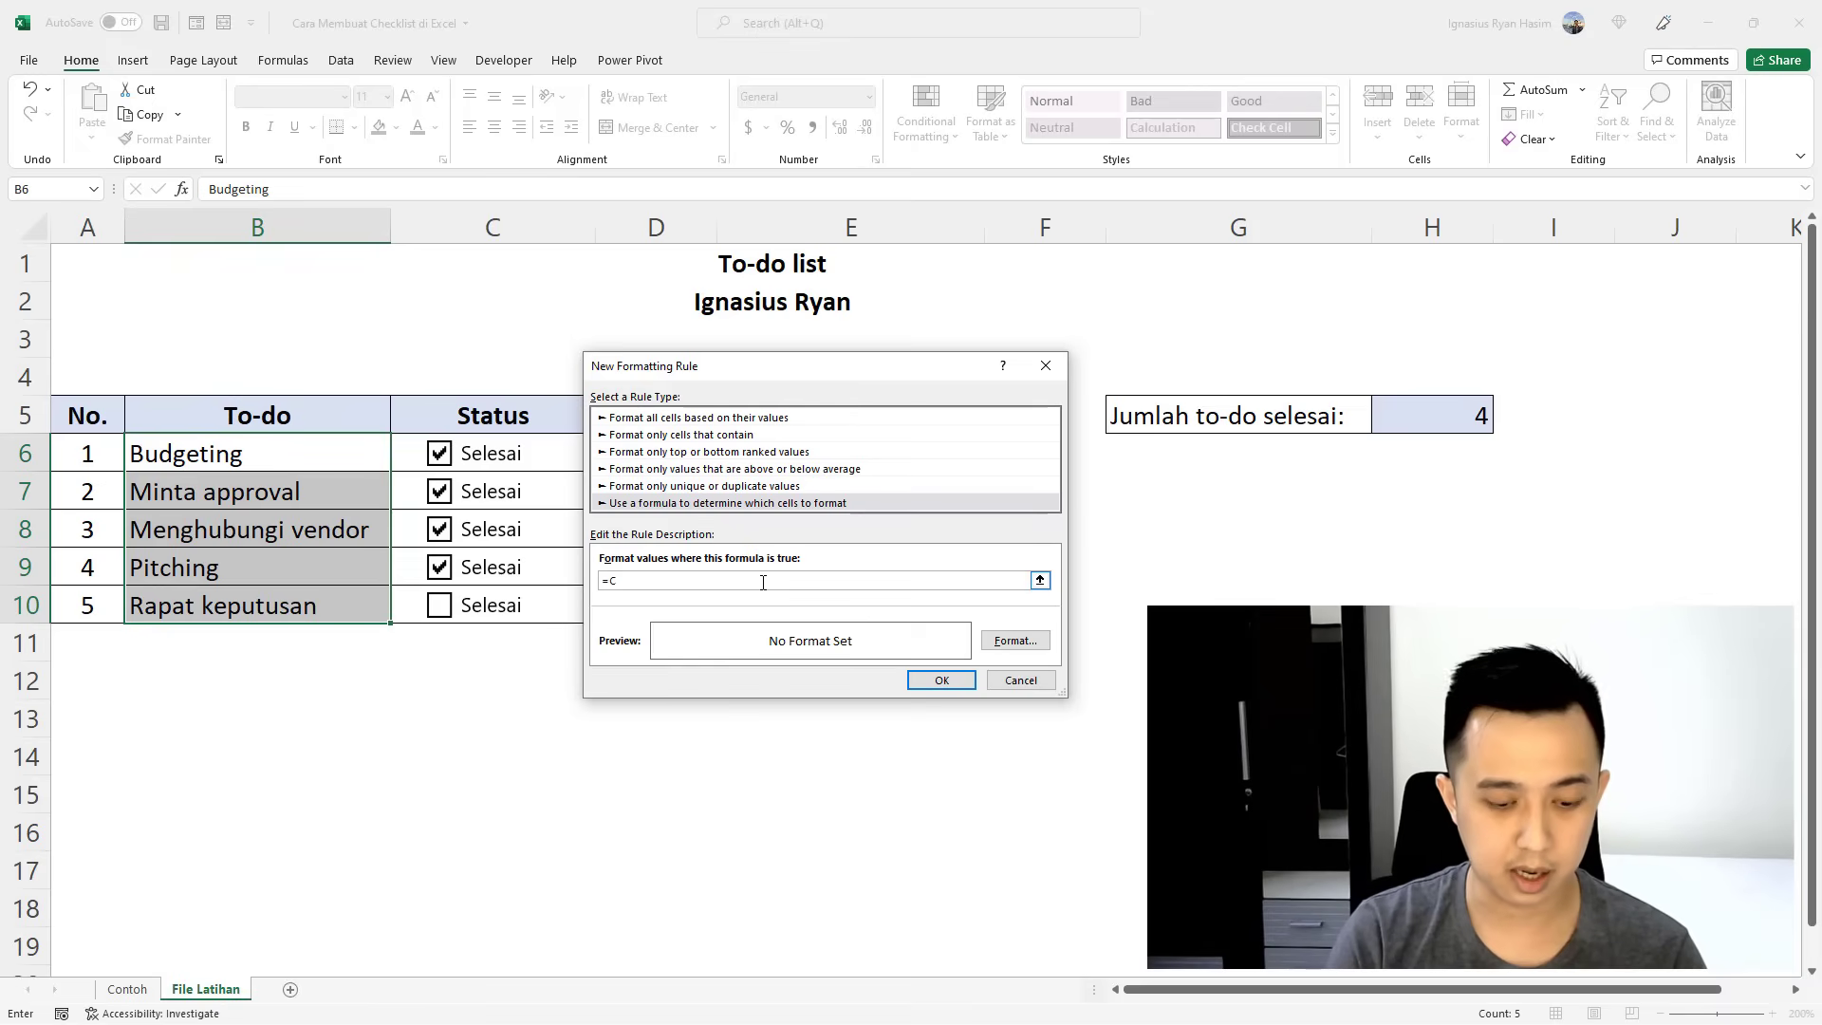
type("6")
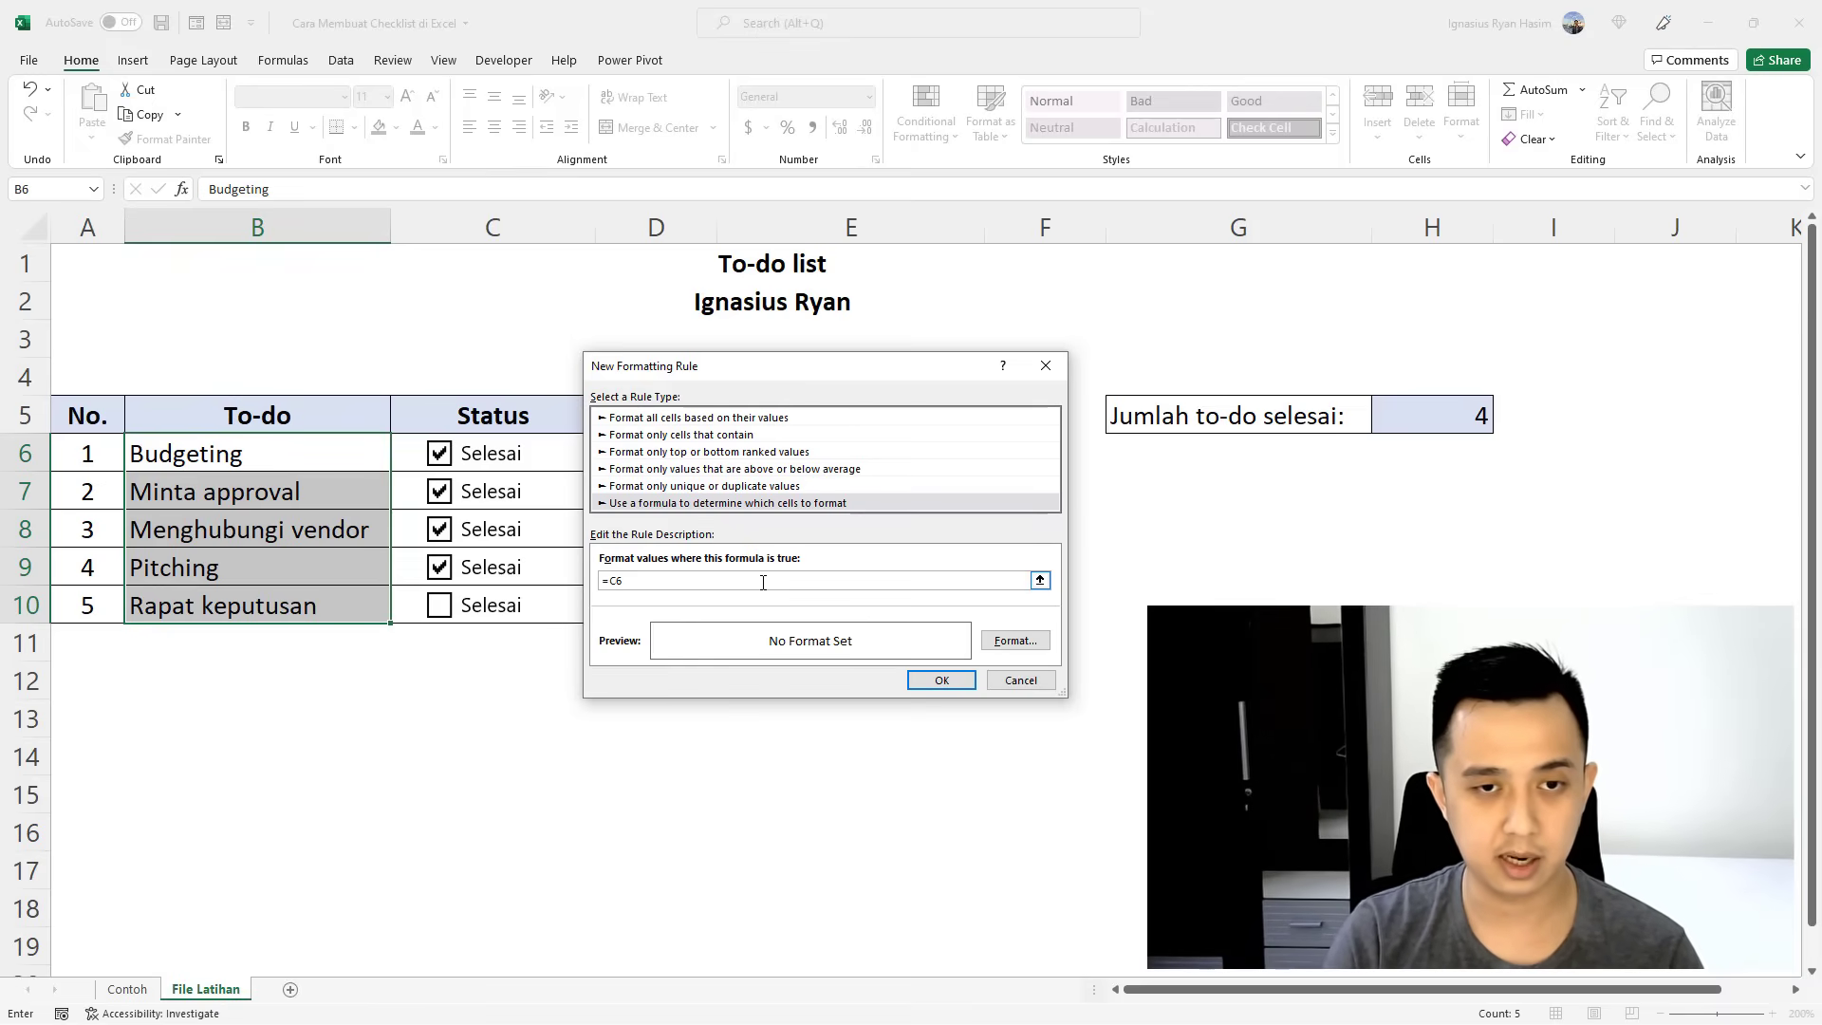
type("=TRUE")
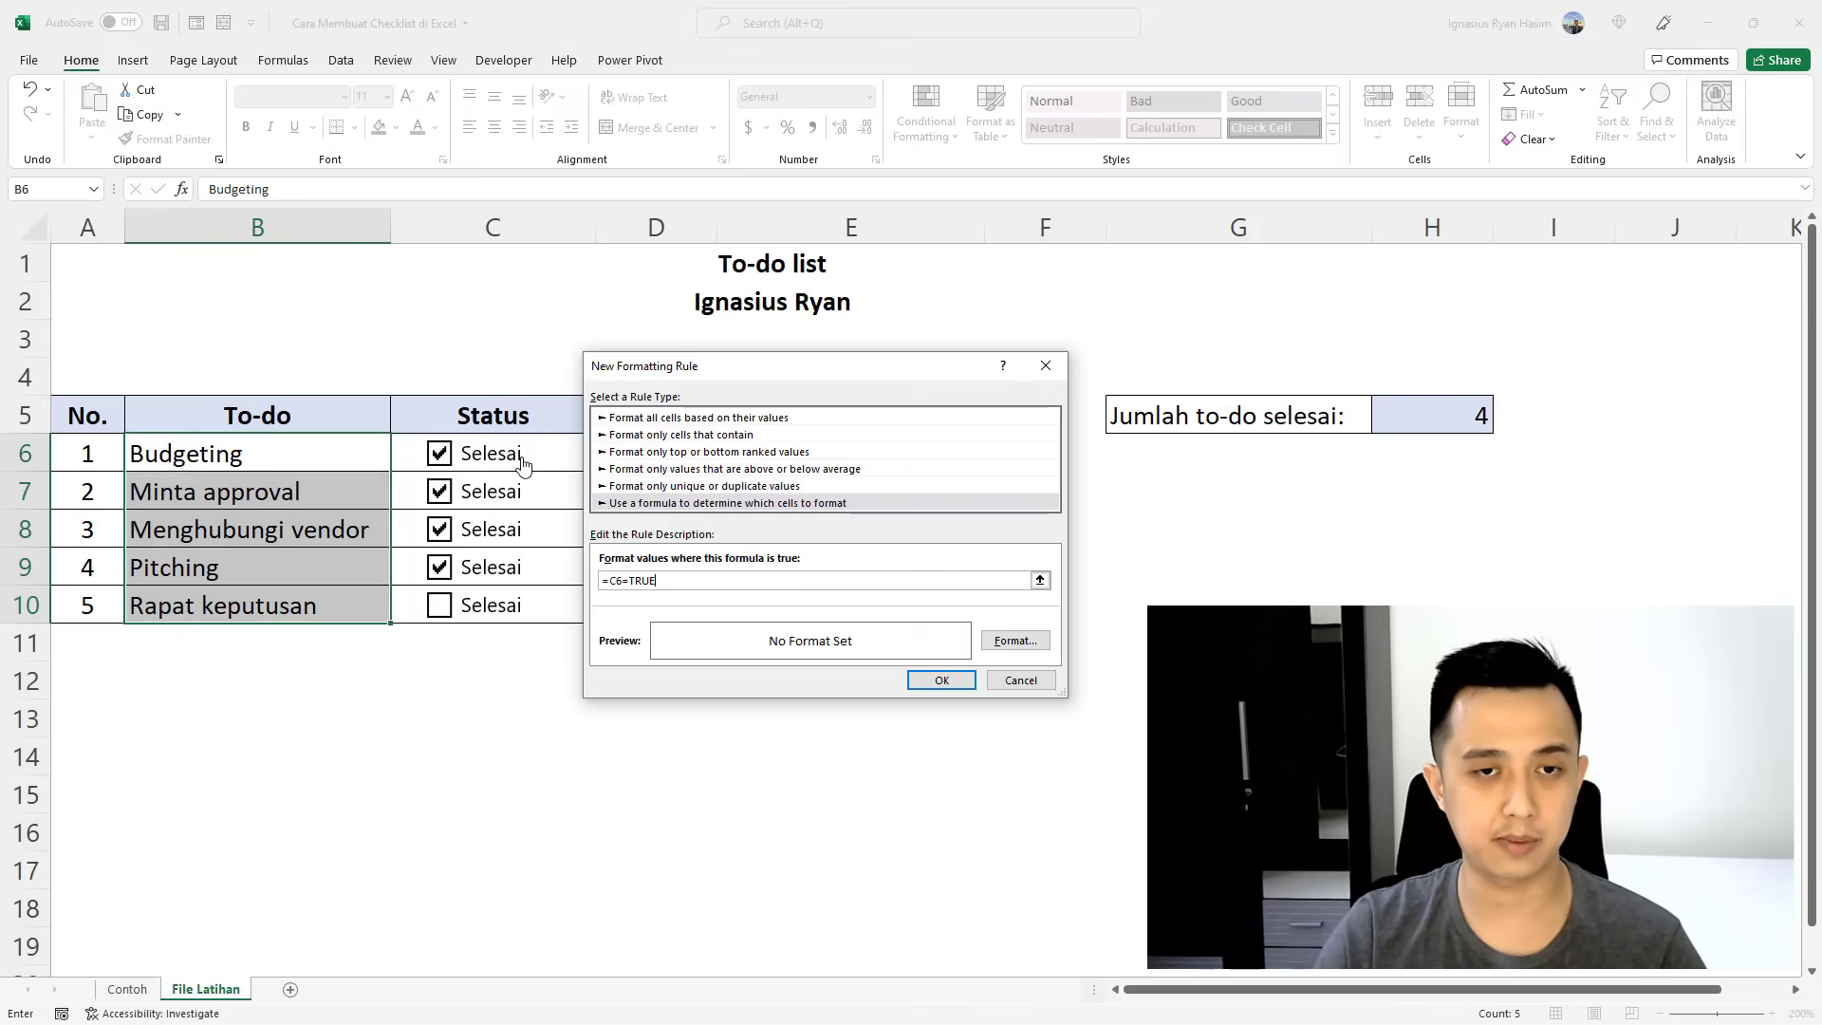
Format matching task names with strikethrough and grey font, and apply the rule.
left_click(1012, 643)
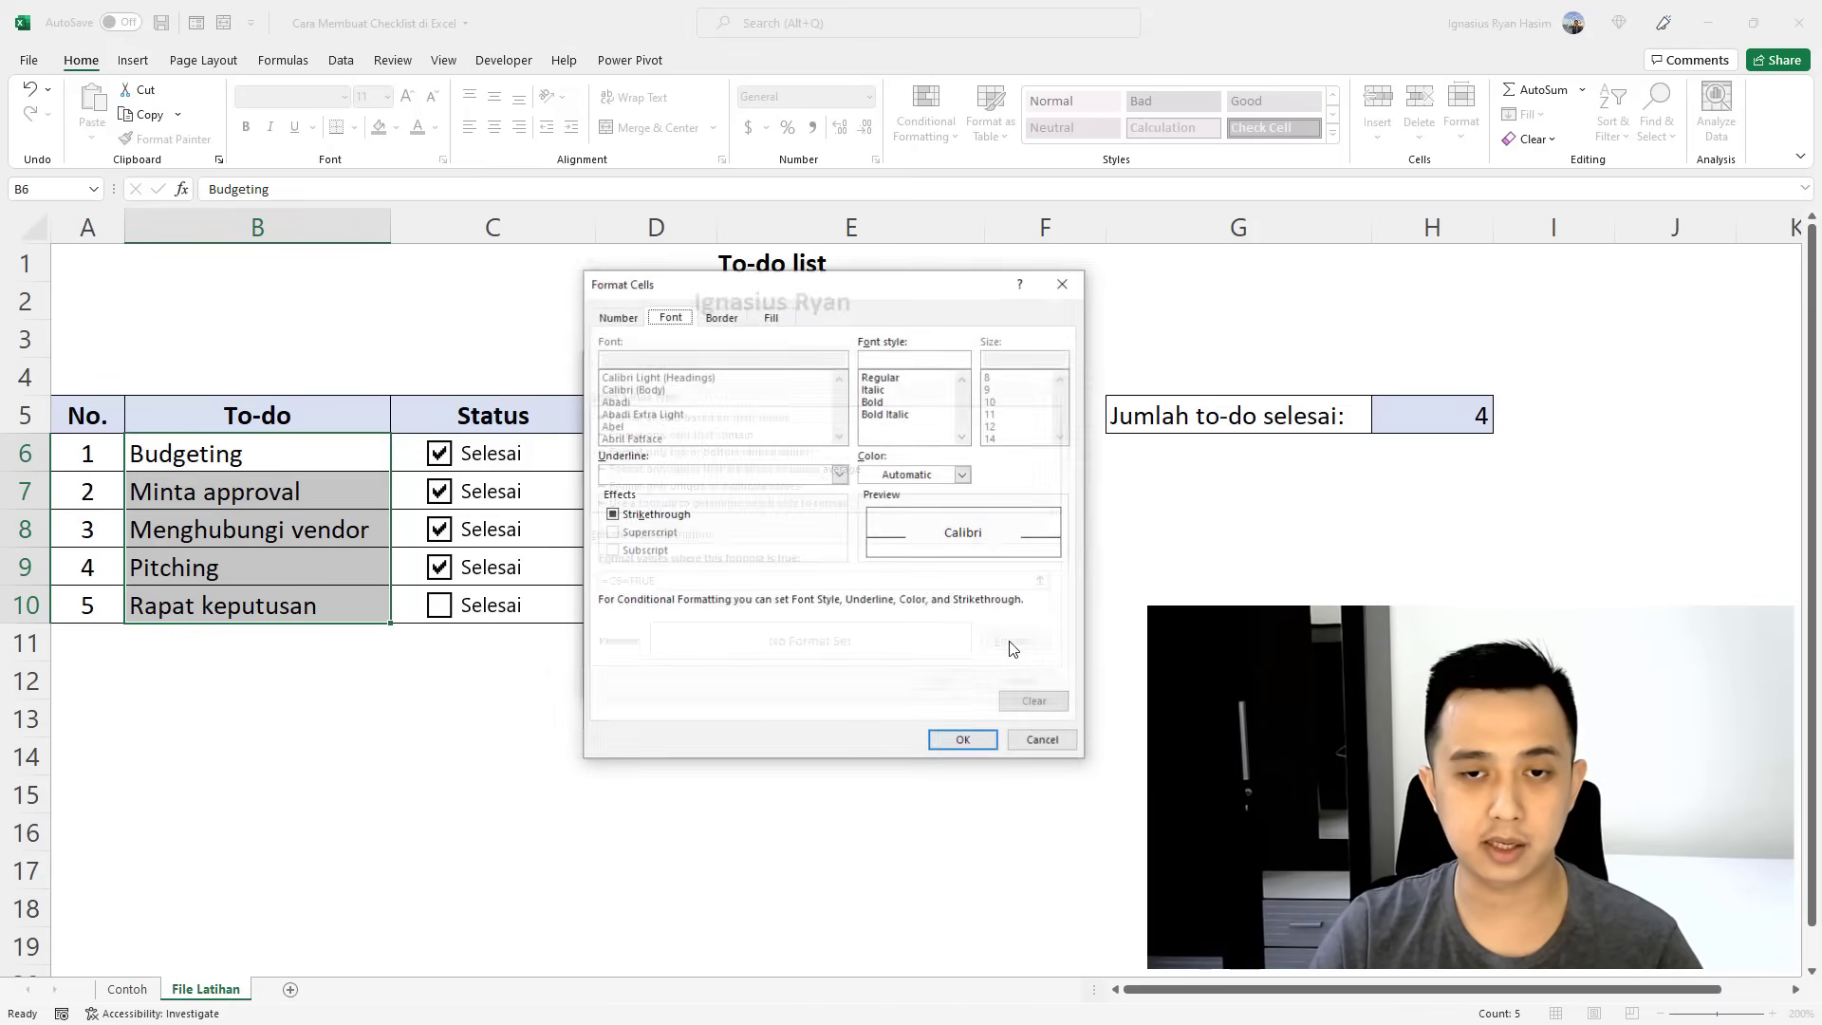
left_click(612, 515)
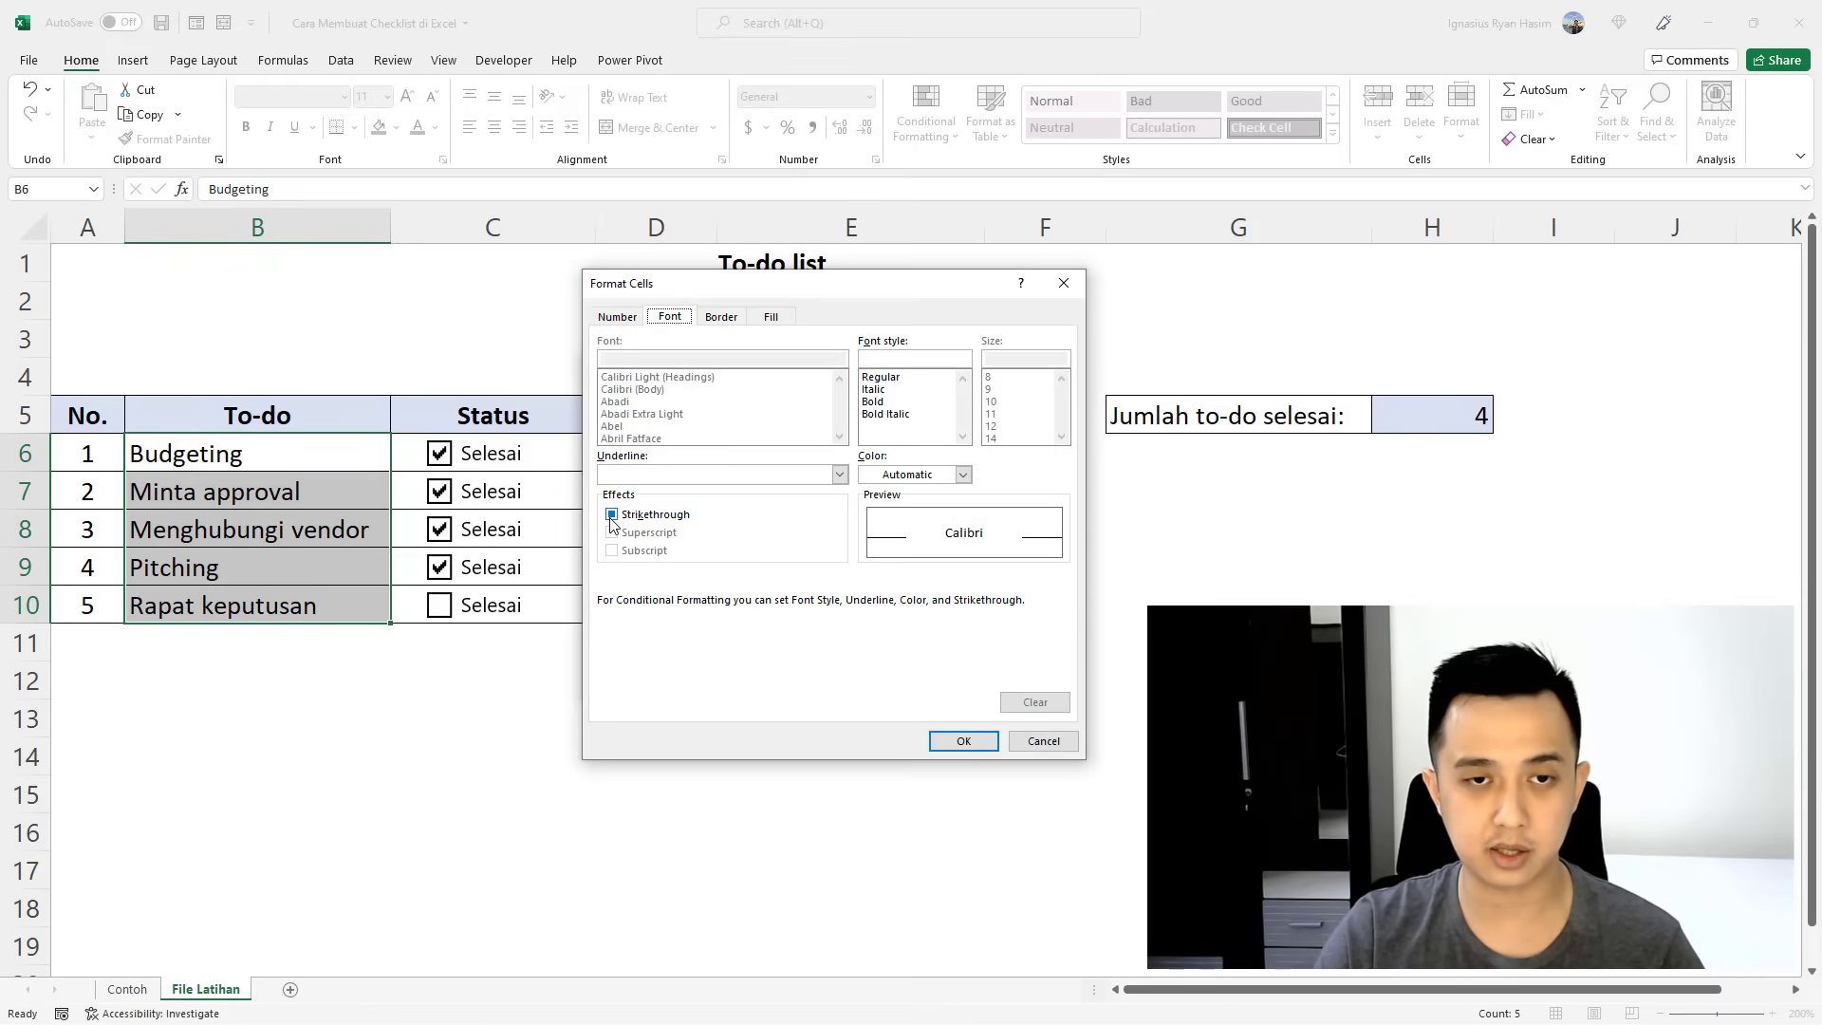
left_click(612, 515)
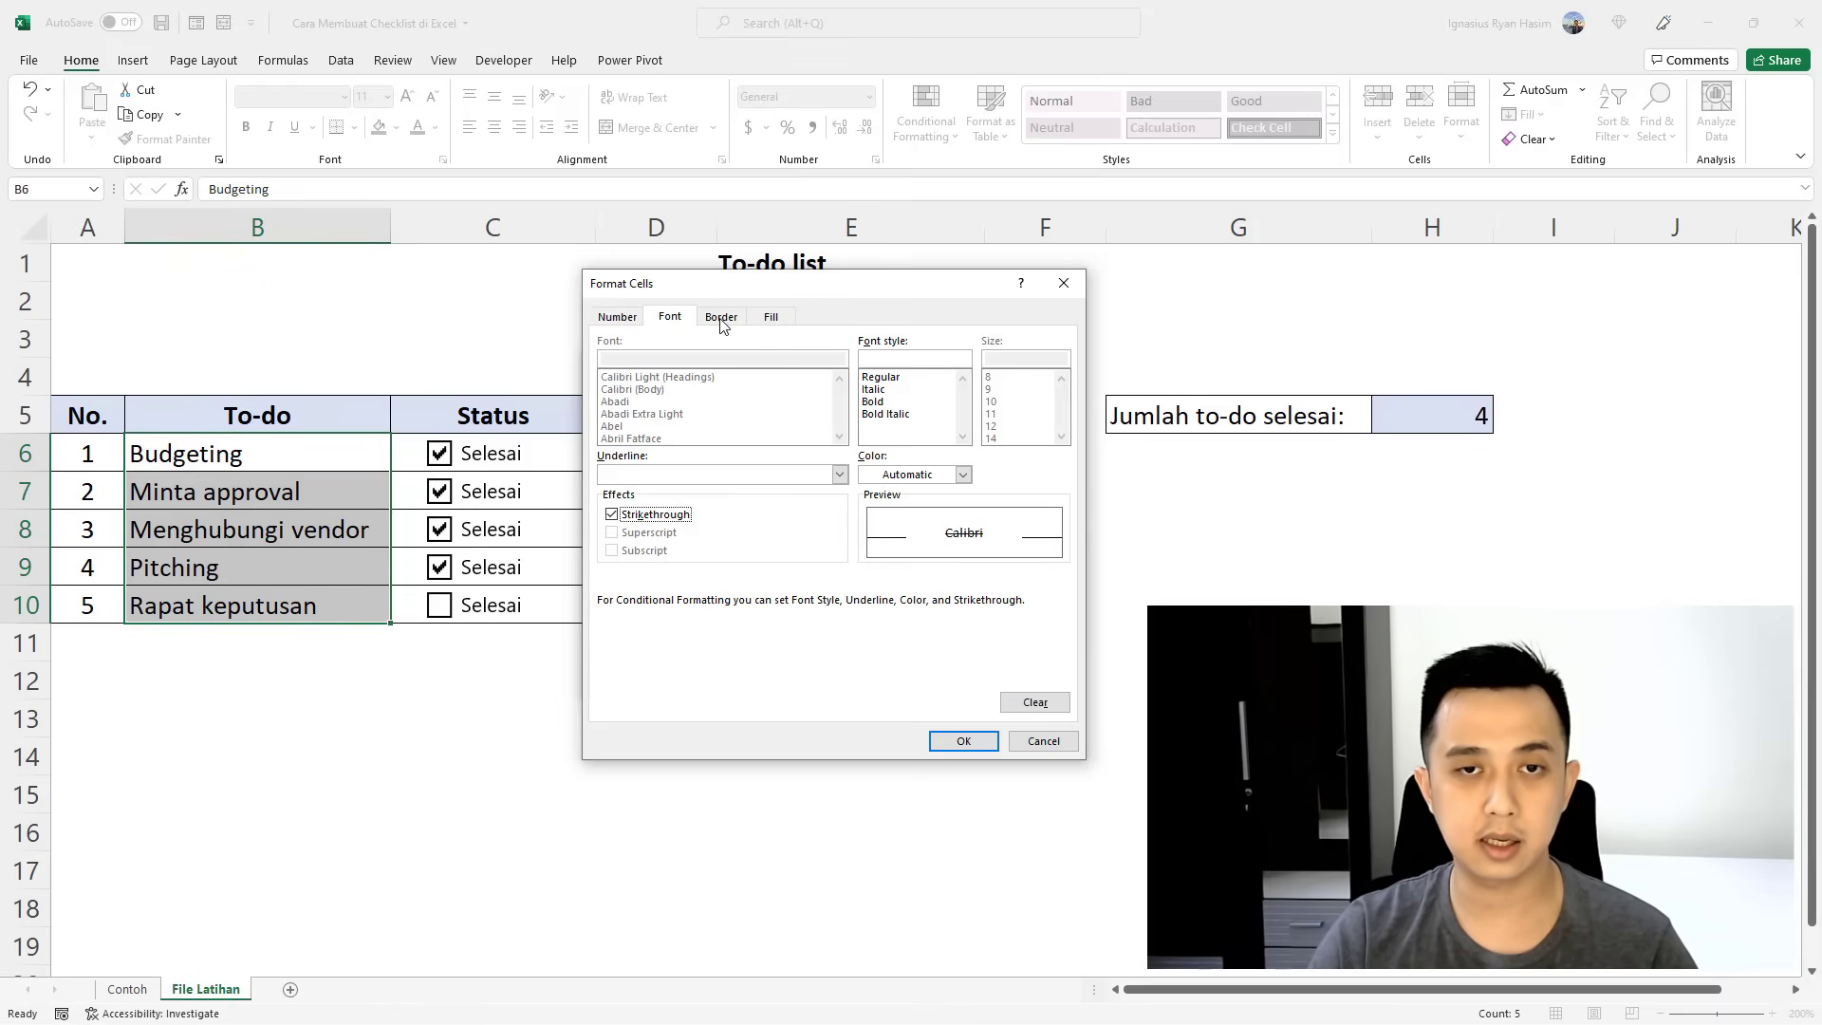
left_click(965, 476)
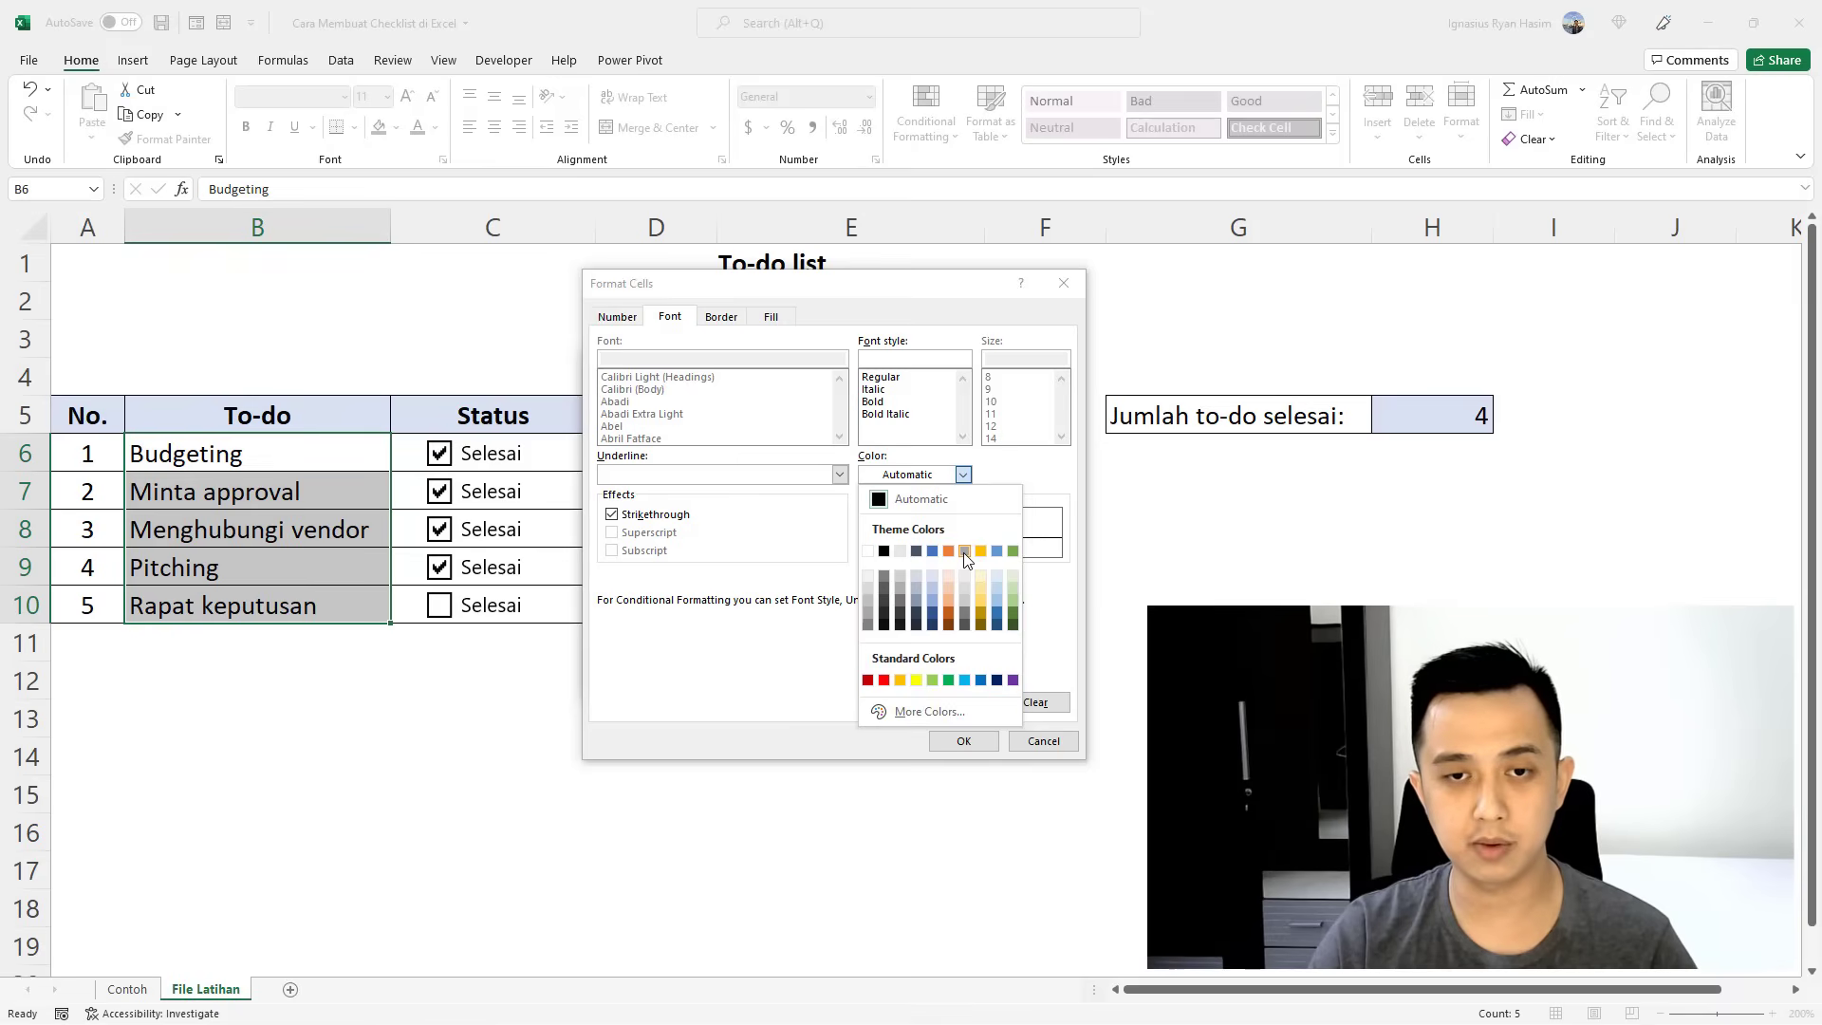
left_click(867, 624)
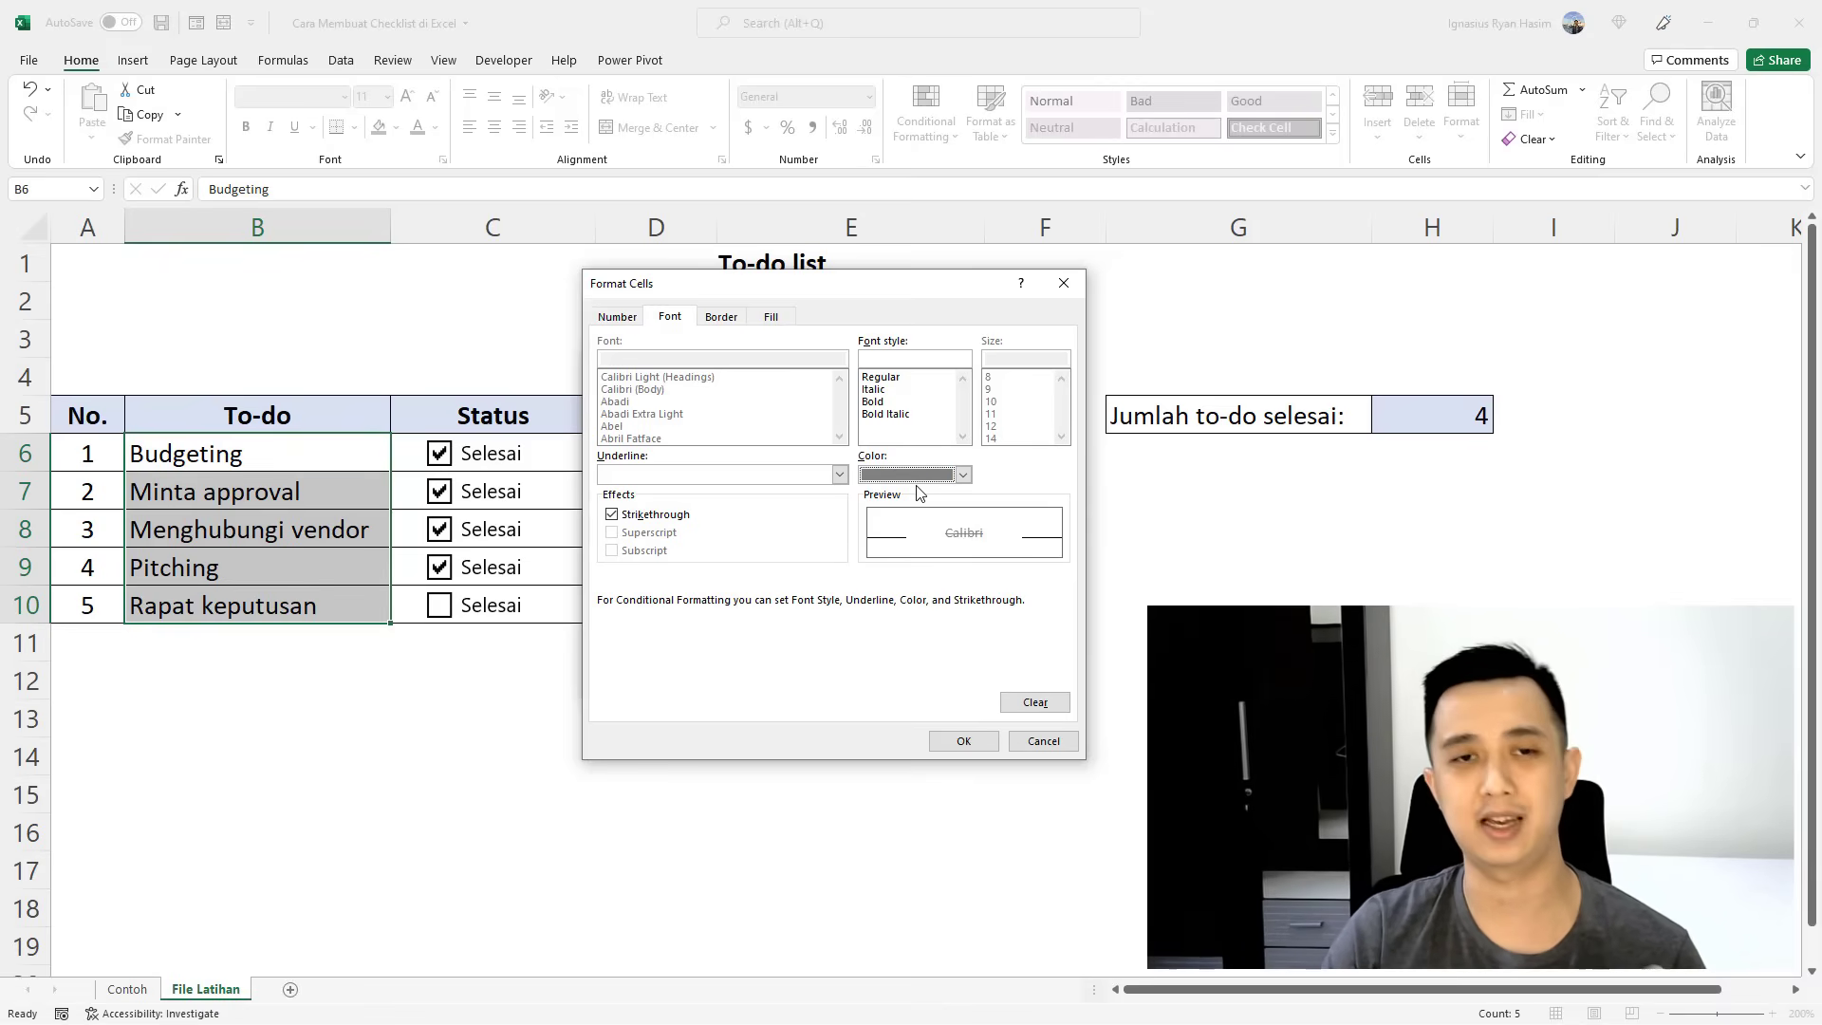
left_click(960, 745)
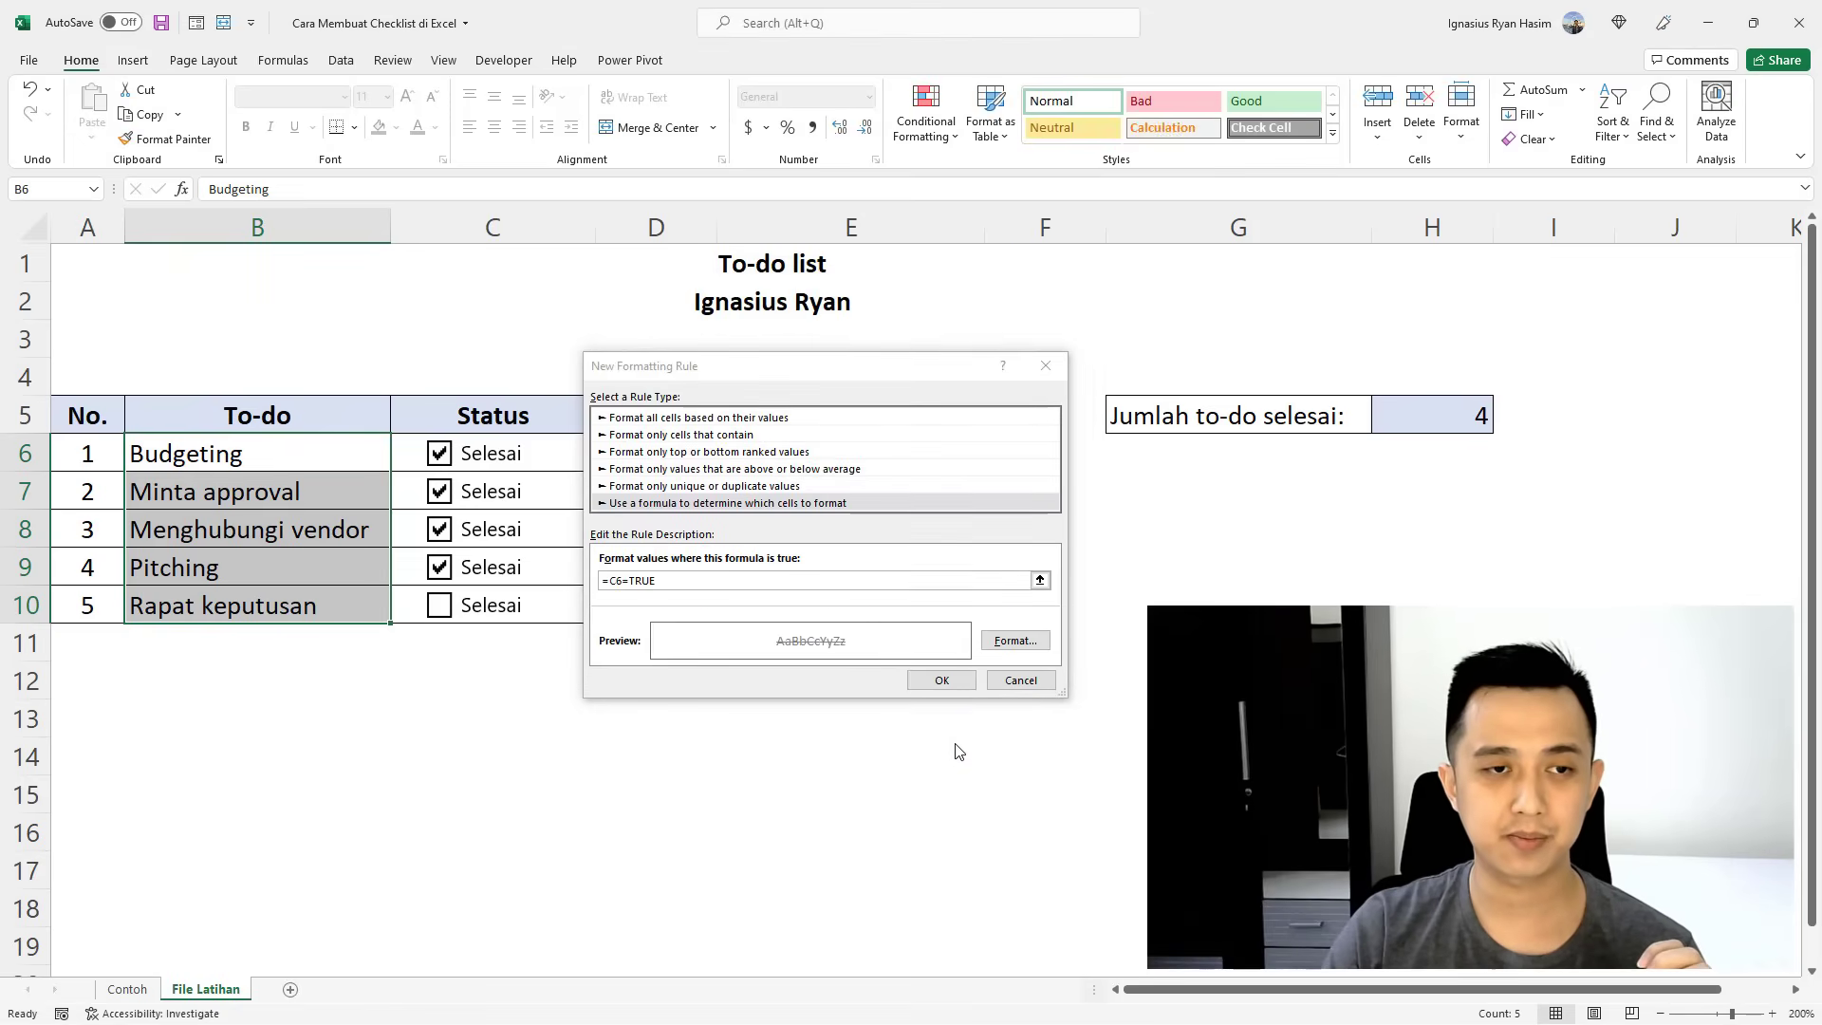
left_click(943, 682)
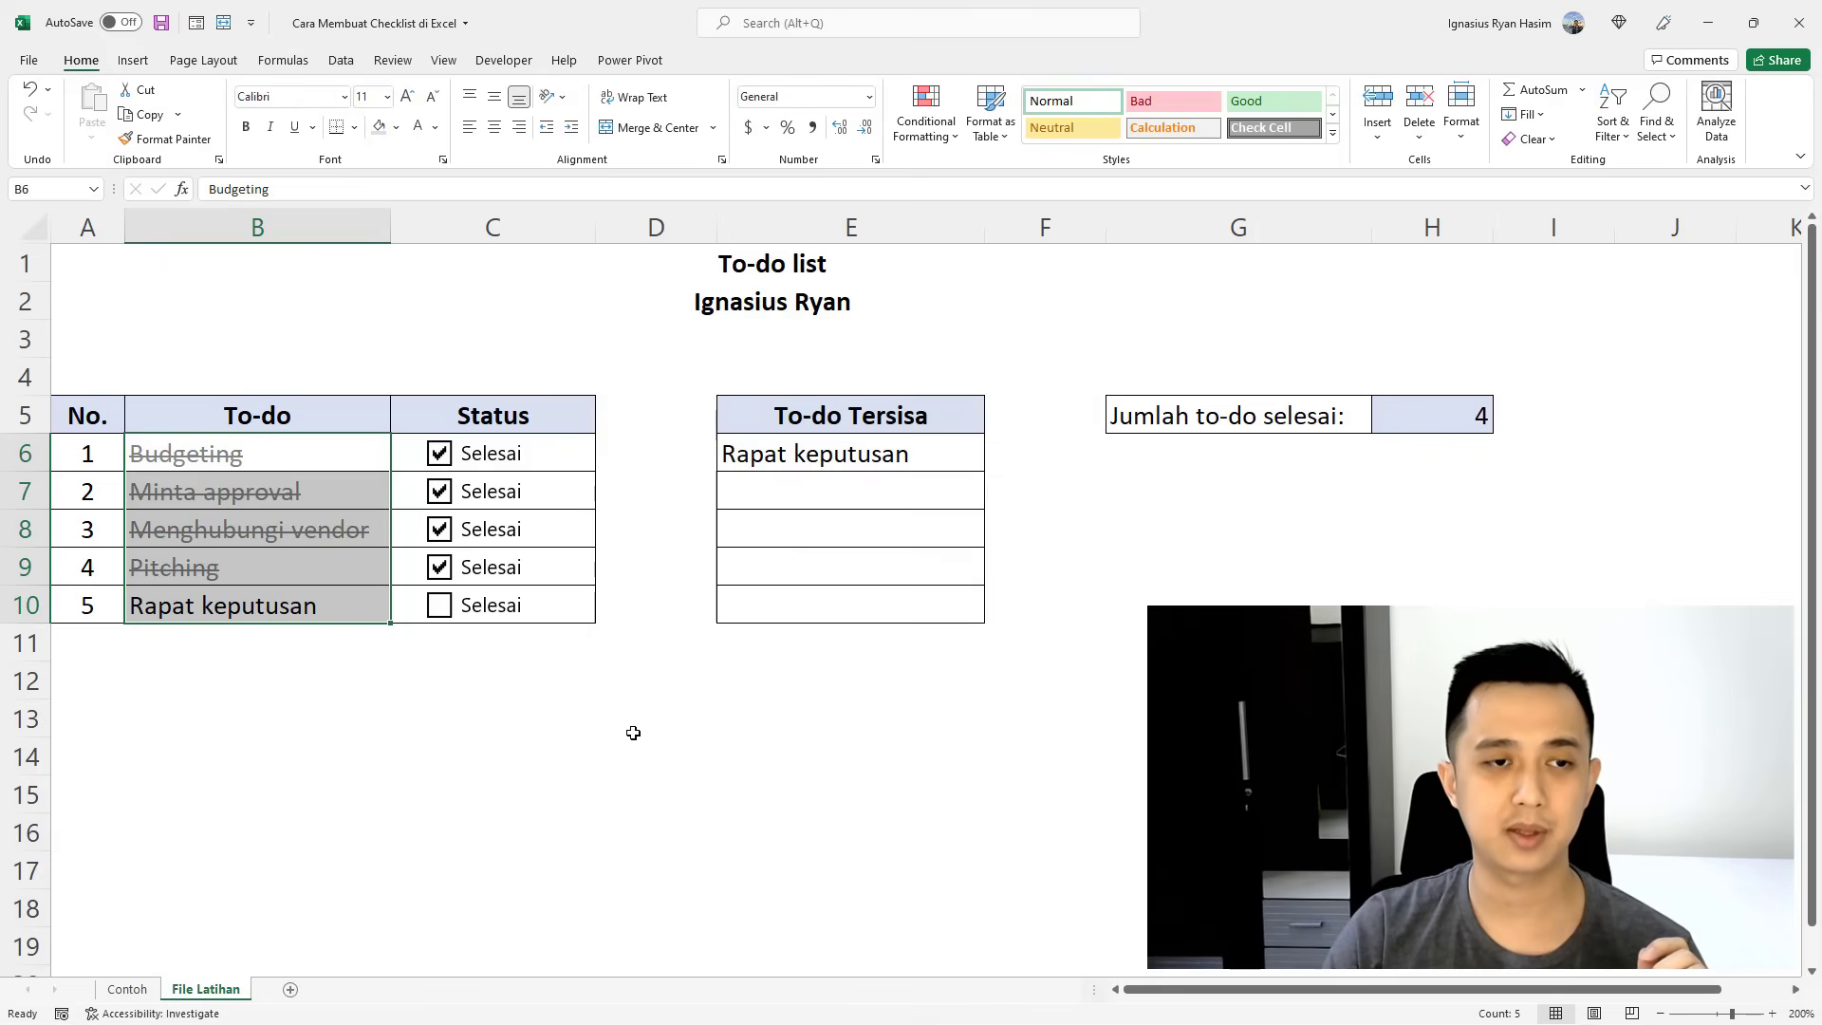
Deselect the names and untick Menghubungi vendor, dropping the done count to 3.
left_click(584, 724)
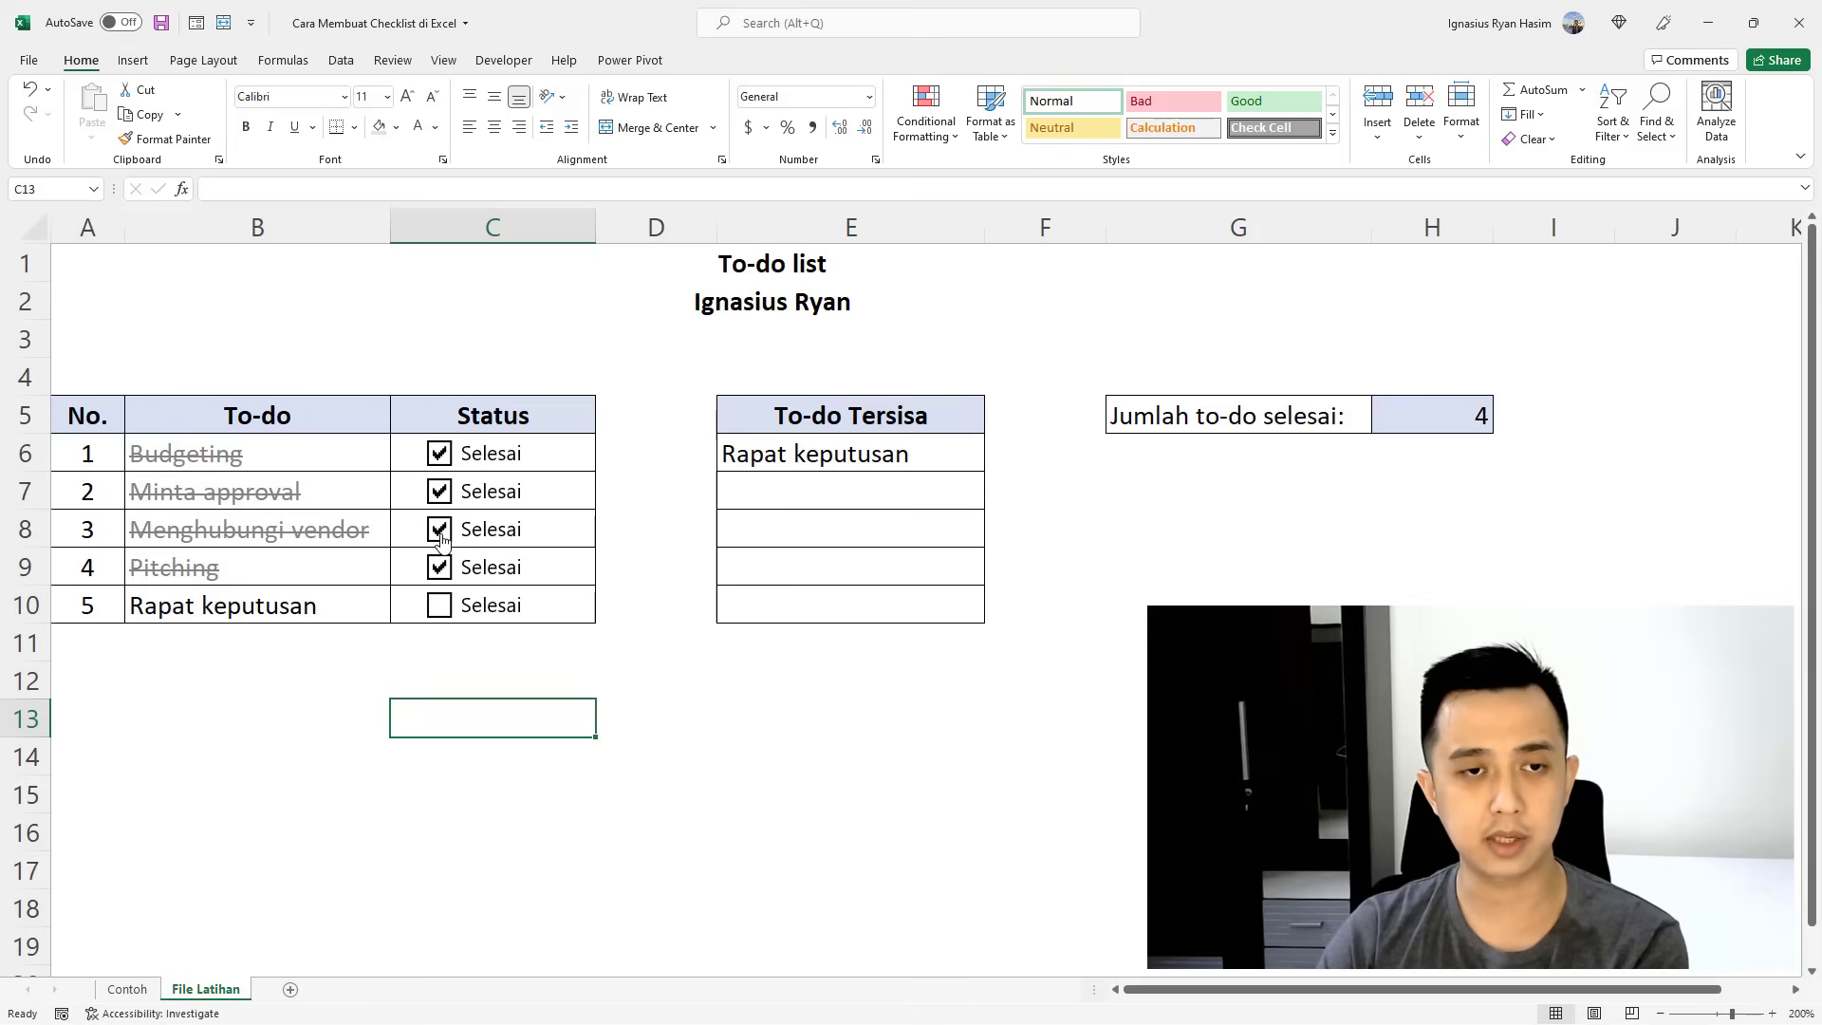
left_click(439, 532)
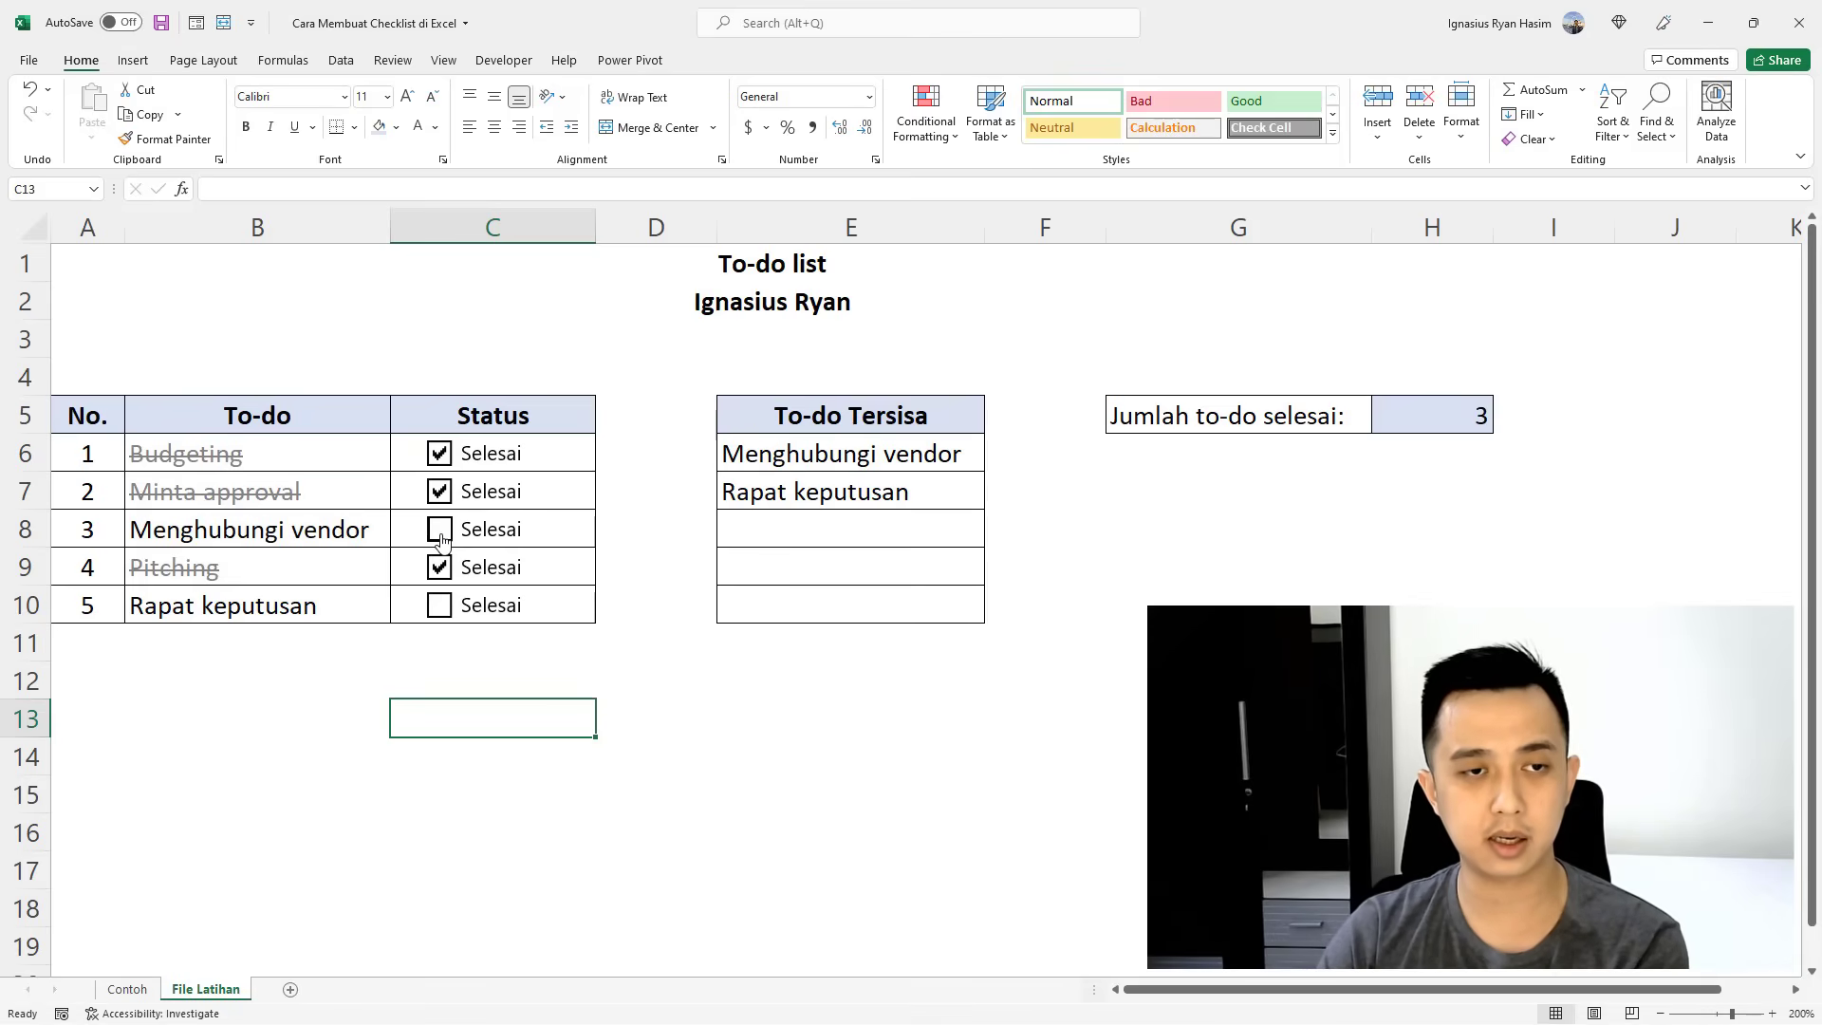